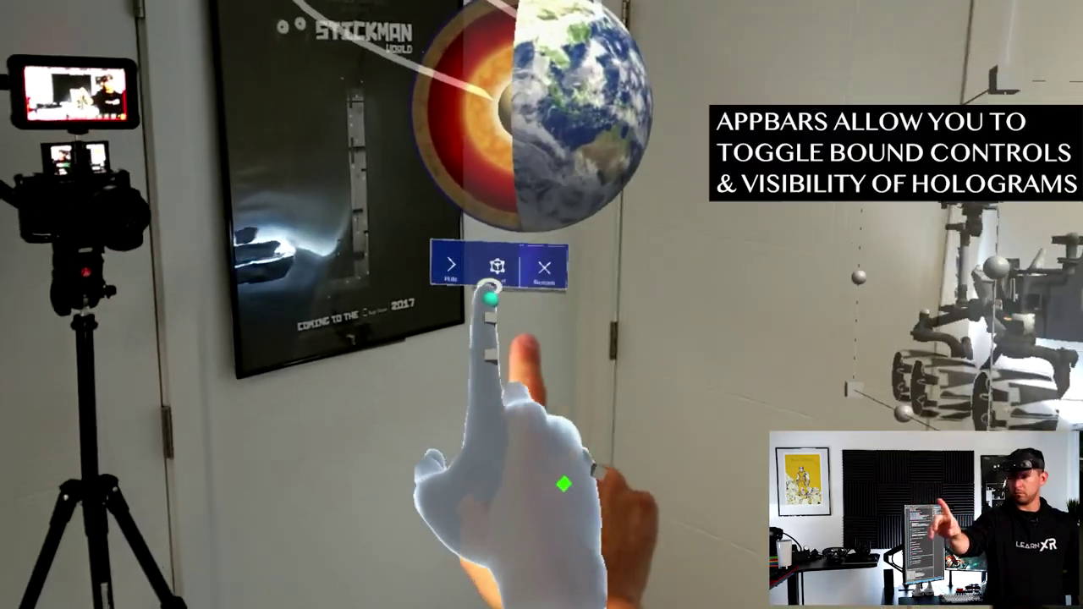
Turn on the Earth hologram's bounds controls from its app bar and grab the hologram to move it.
left_click(490, 286)
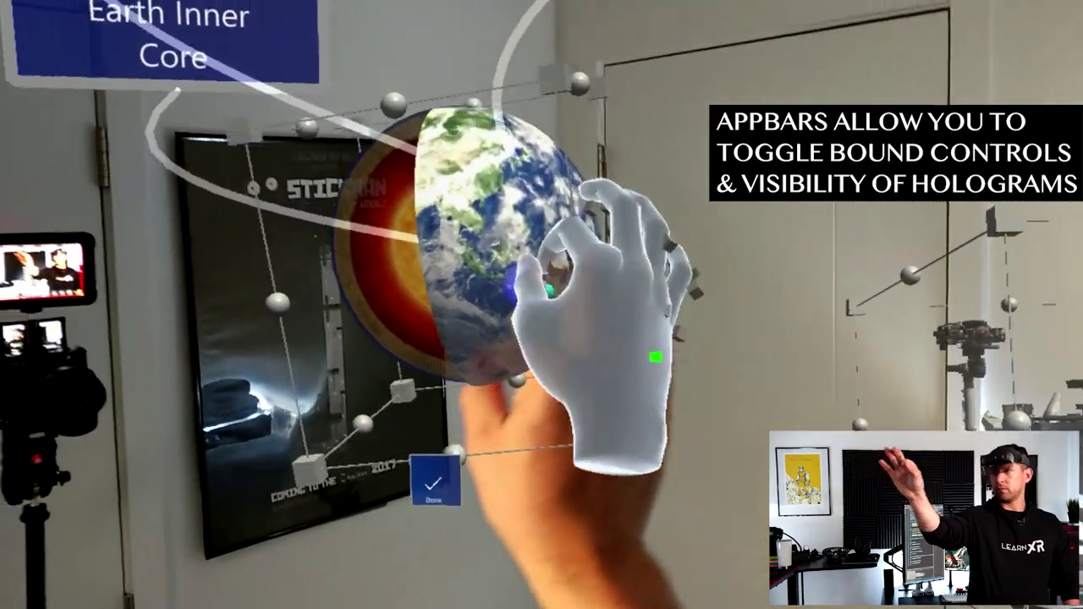
left_click_drag(550, 287, 761, 338)
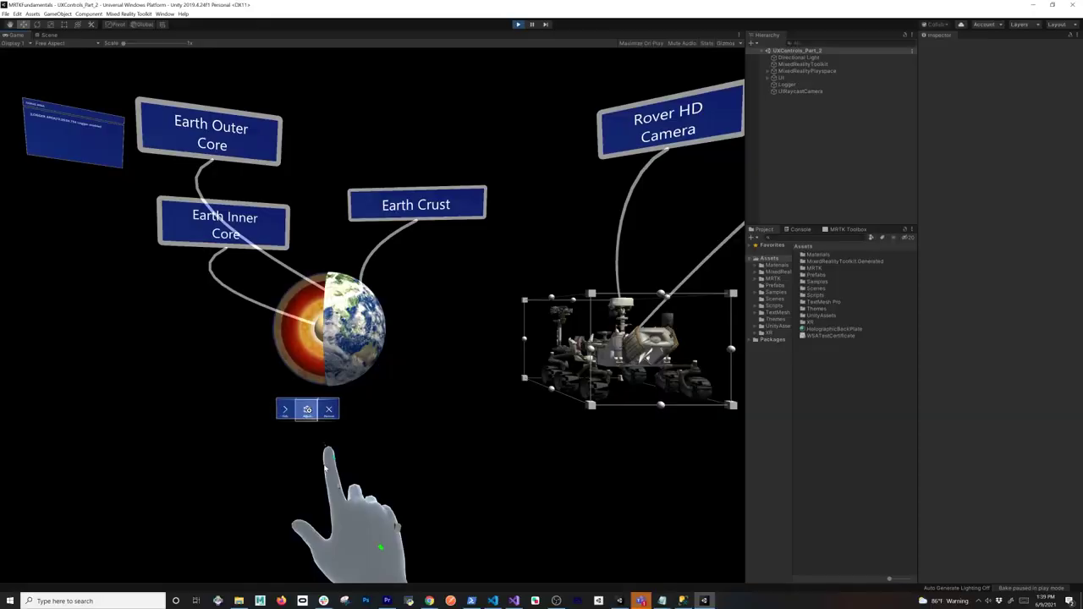
left_click_drag(168, 452, 362, 372)
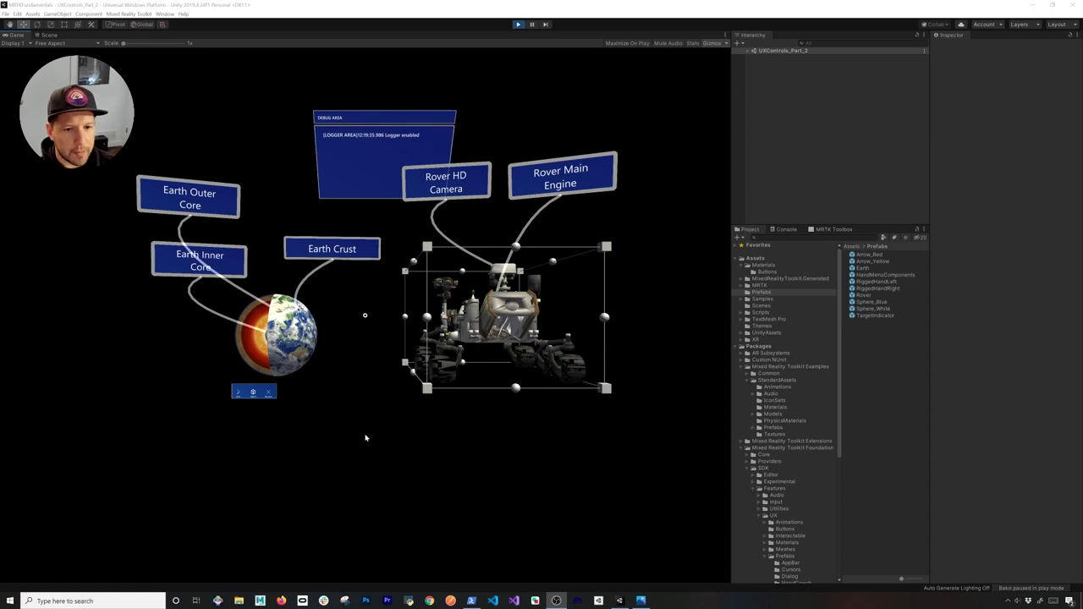
Test moving the Earth with the simulated hand and manipulating the rover through its bounds handles.
left_click(331, 419)
key("space")
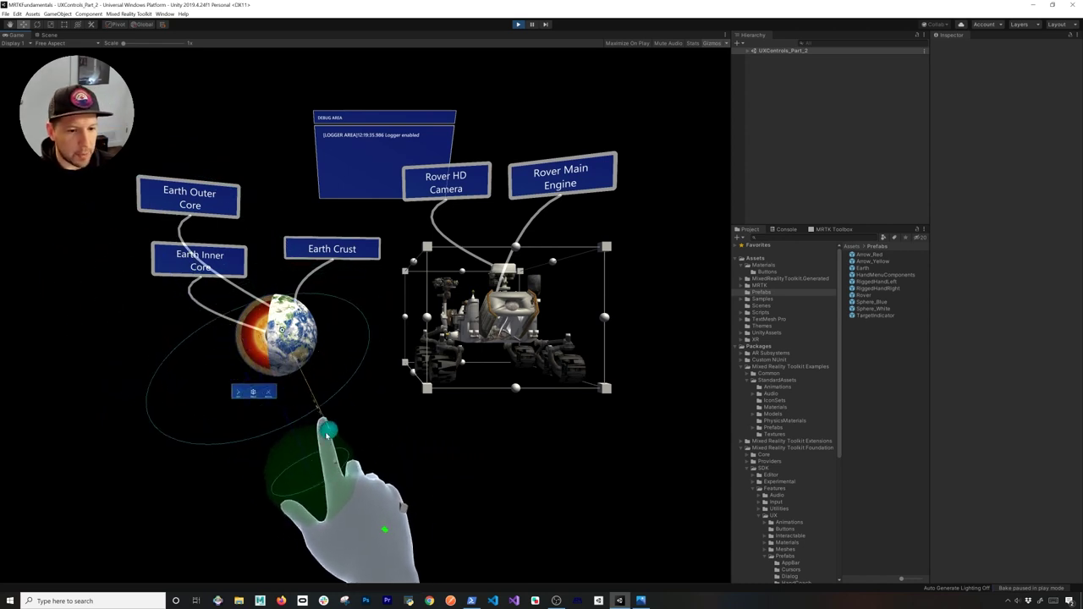
left_click_drag(332, 436, 303, 426)
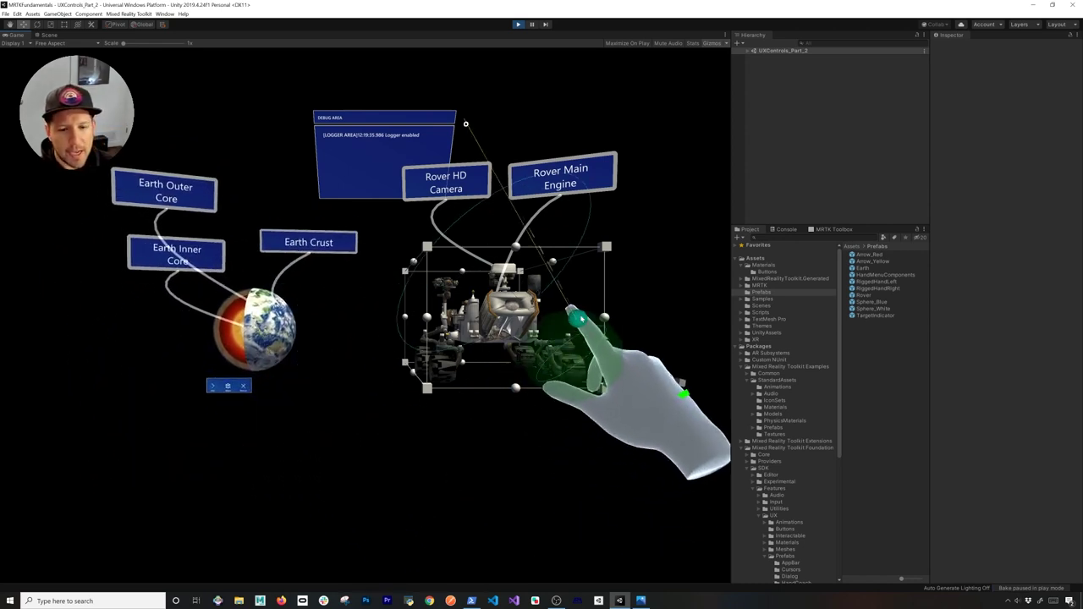
mouse_move(550, 406)
left_mouse_down()
mouse_move(450, 435)
mouse_move(500, 387)
mouse_move(547, 426)
mouse_move(553, 405)
left_mouse_up()
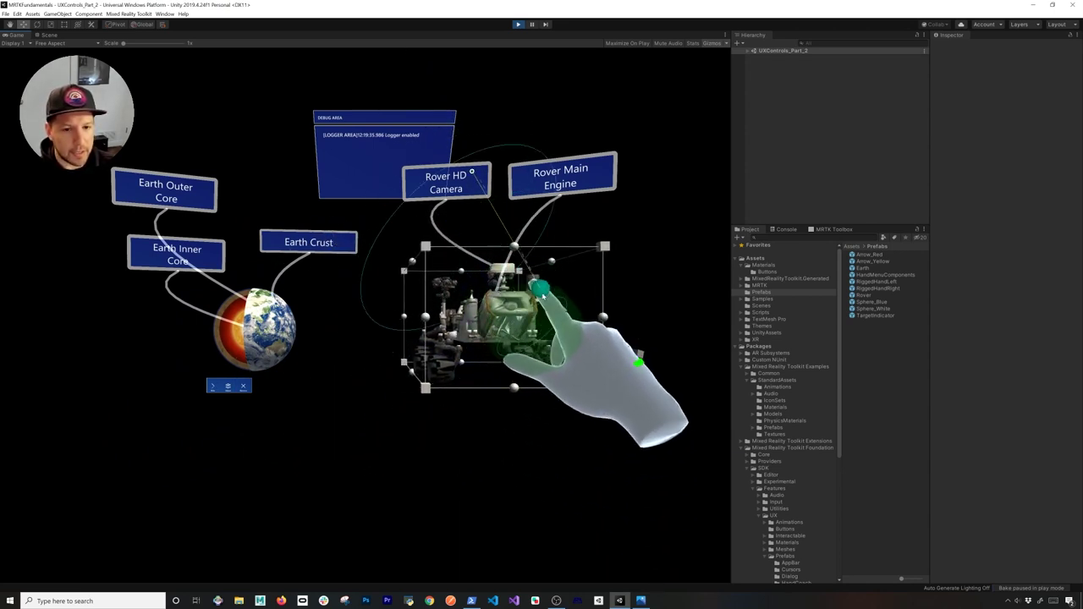
left_click_drag(561, 382, 655, 425)
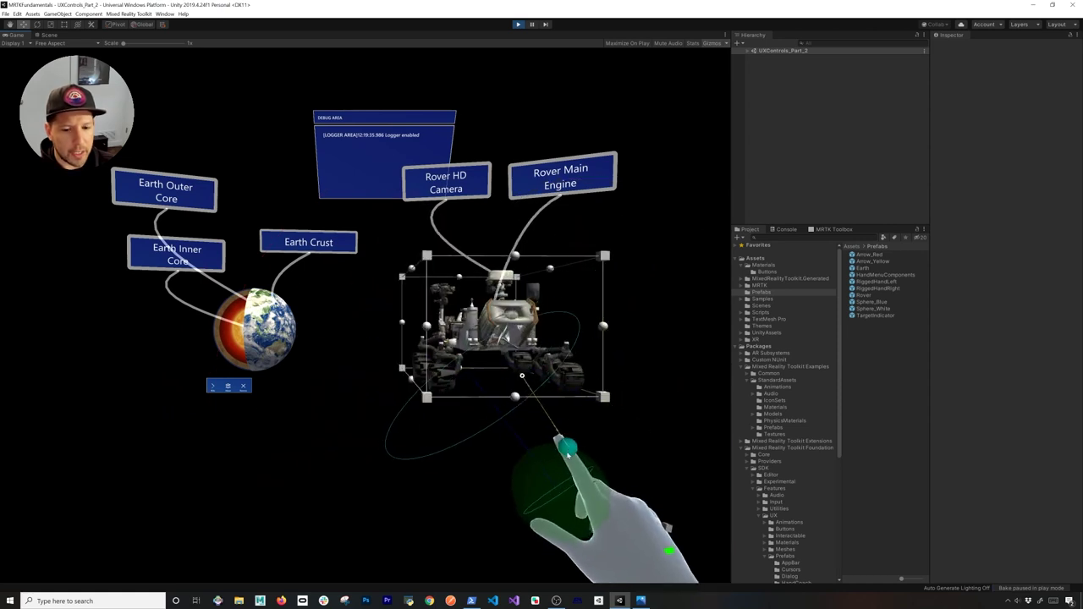
mouse_move(561, 461)
left_mouse_down()
mouse_move(575, 446)
mouse_move(579, 458)
left_mouse_up()
mouse_move(323, 438)
left_mouse_down()
mouse_move(164, 407)
mouse_move(404, 425)
mouse_move(328, 429)
left_mouse_up()
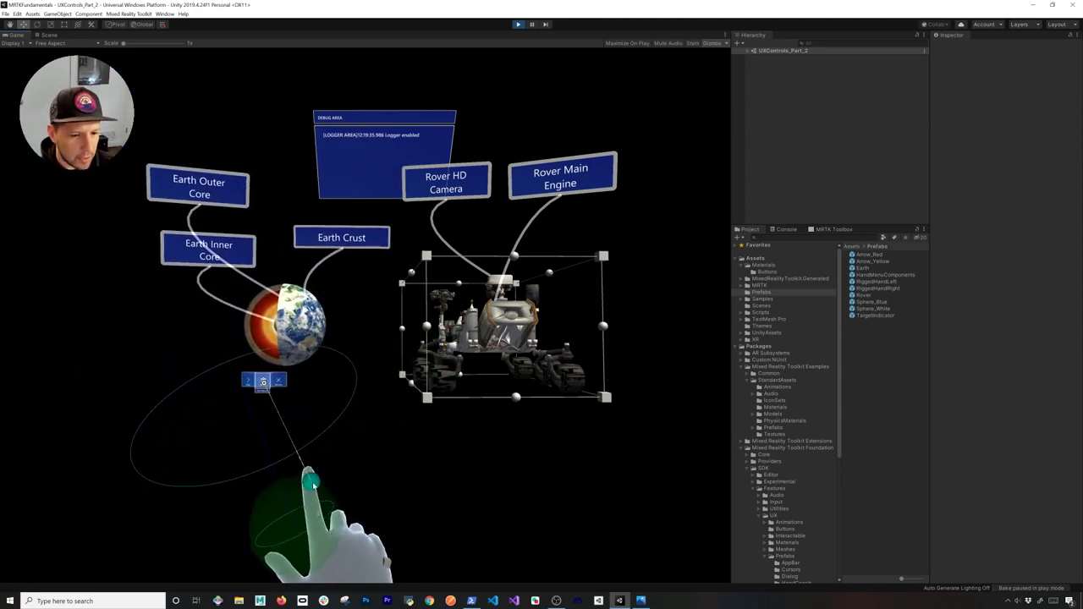
Test the Earth app bar's Adjust and Done toggles while moving the Earth, and end play mode.
left_click(263, 382)
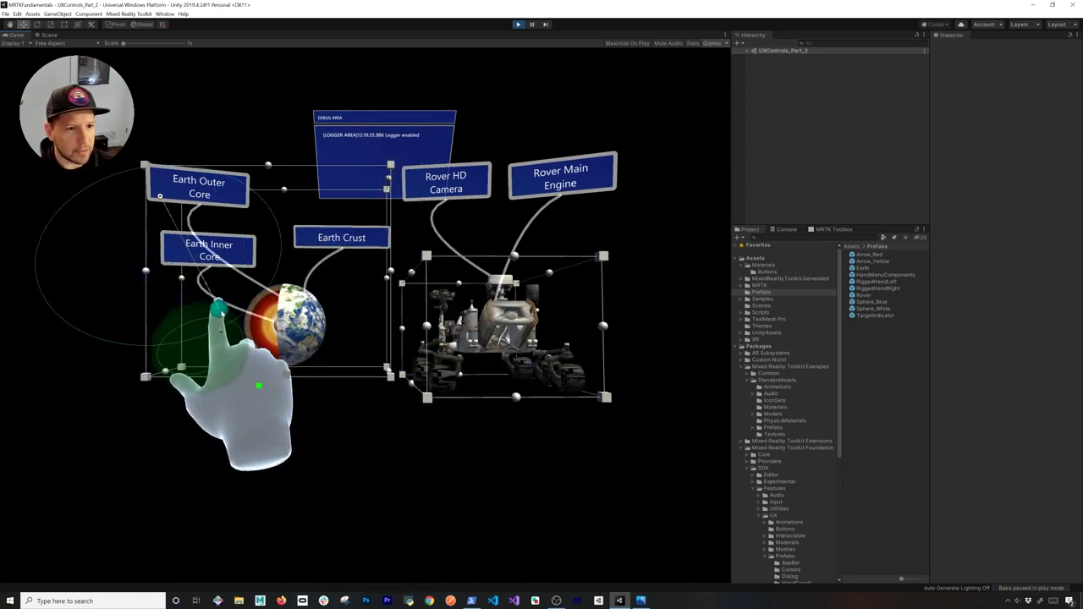
left_click_drag(210, 288, 161, 353)
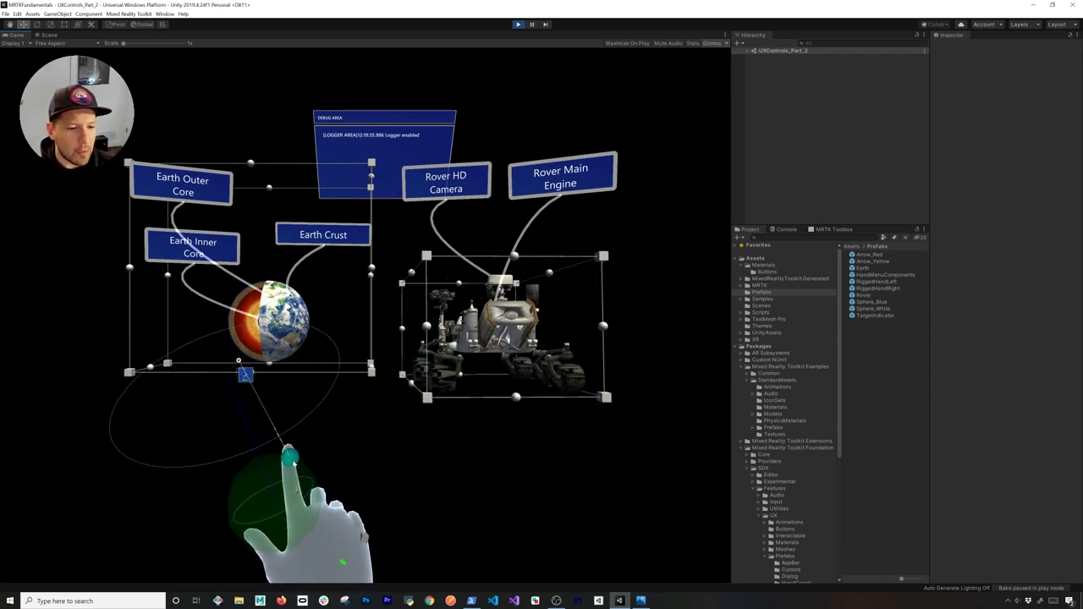
left_click(292, 461)
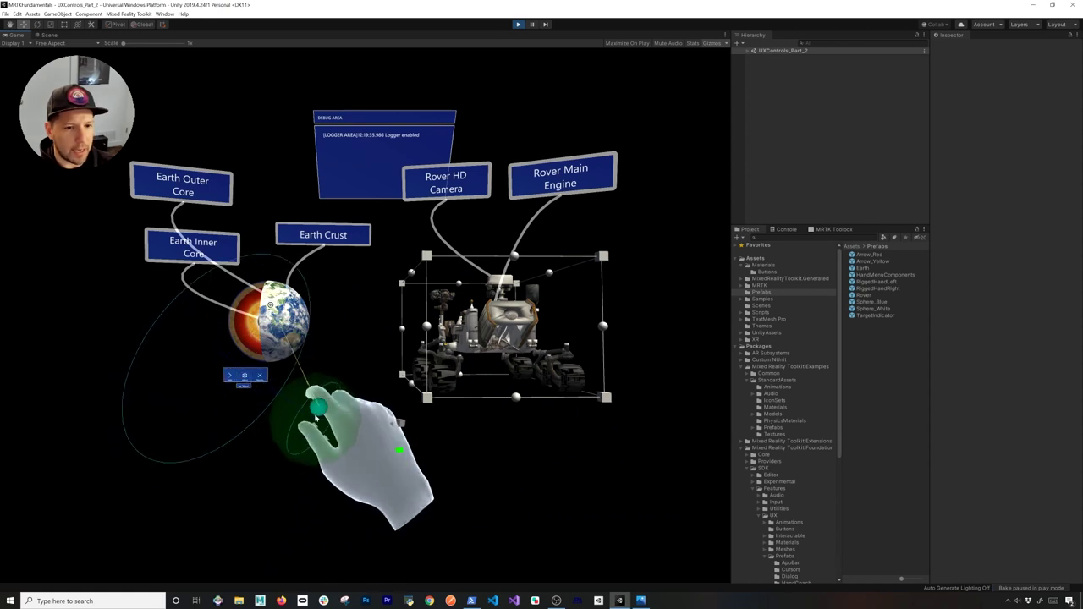
left_click_drag(316, 417, 308, 425)
left_click(519, 24)
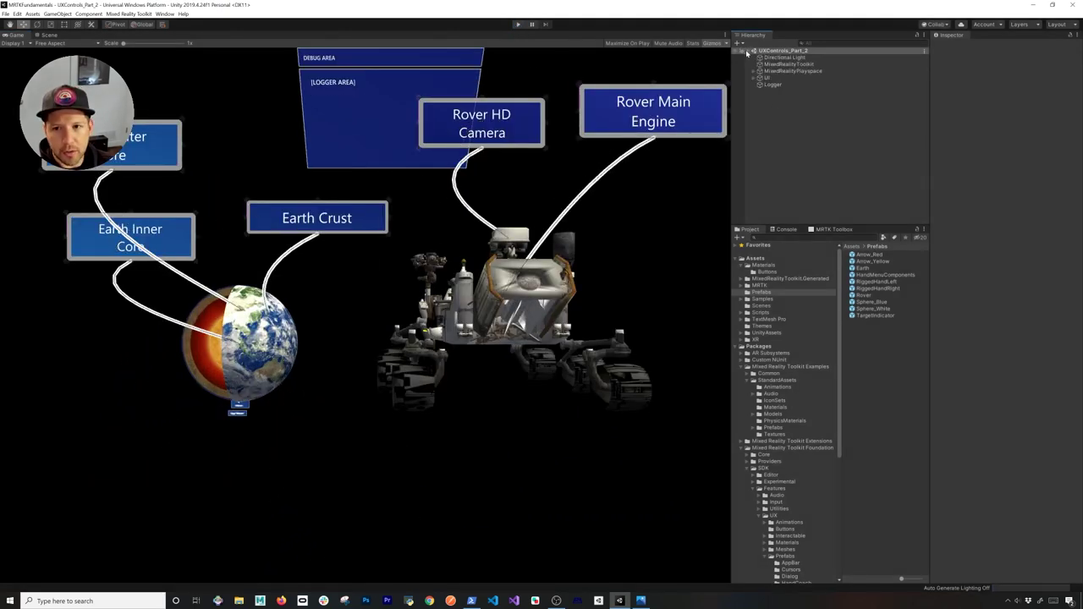
Delete the existing Rover and Earth objects from the UI parent object in the scene.
left_click(759, 78)
left_click(754, 78)
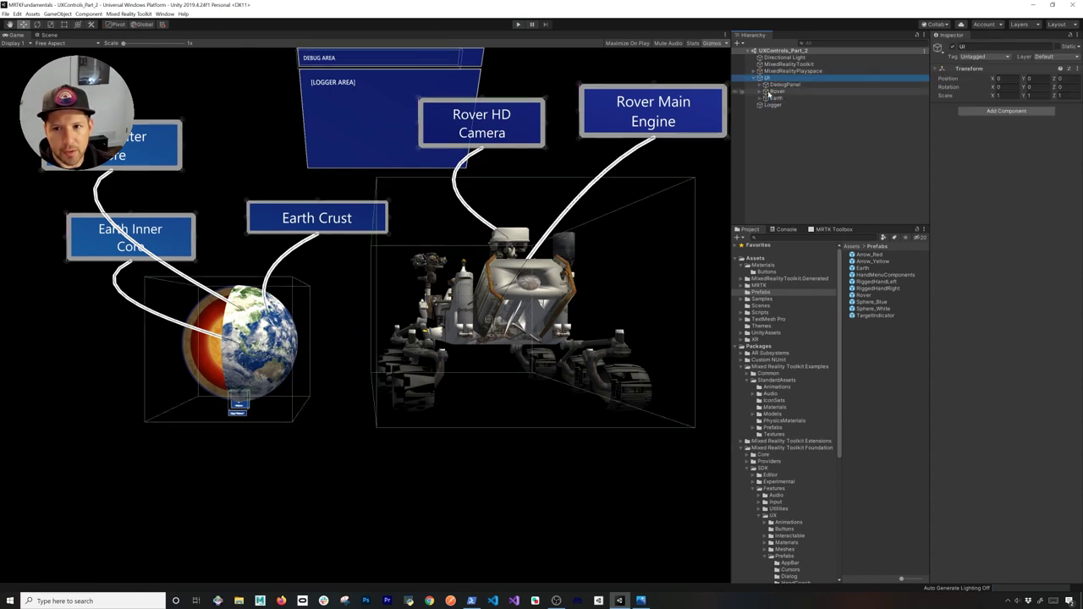
left_click(775, 98)
left_click(779, 91, "ctrl")
key("Delete")
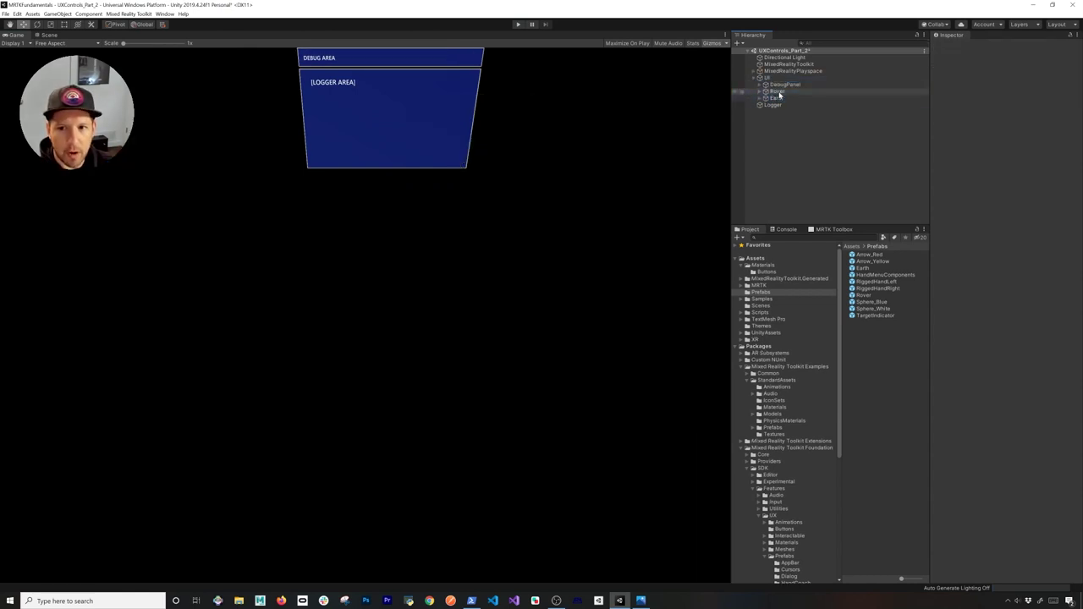
Add the Earth and Rover prefabs as children of the UI object and save the scene.
key("ctrl+s")
left_click_drag(861, 269, 788, 90)
left_click_drag(865, 295, 793, 100)
Examine the components on Earth and MarsCuriosityRover and expand both prefabs to see their children.
left_click(776, 91)
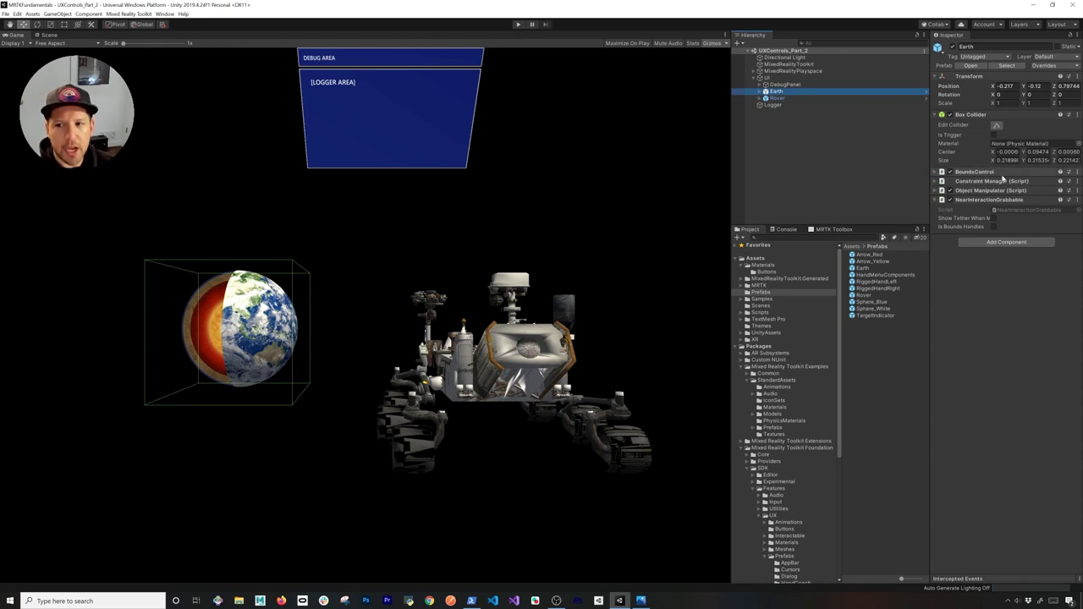
left_click(809, 99)
left_click(759, 99)
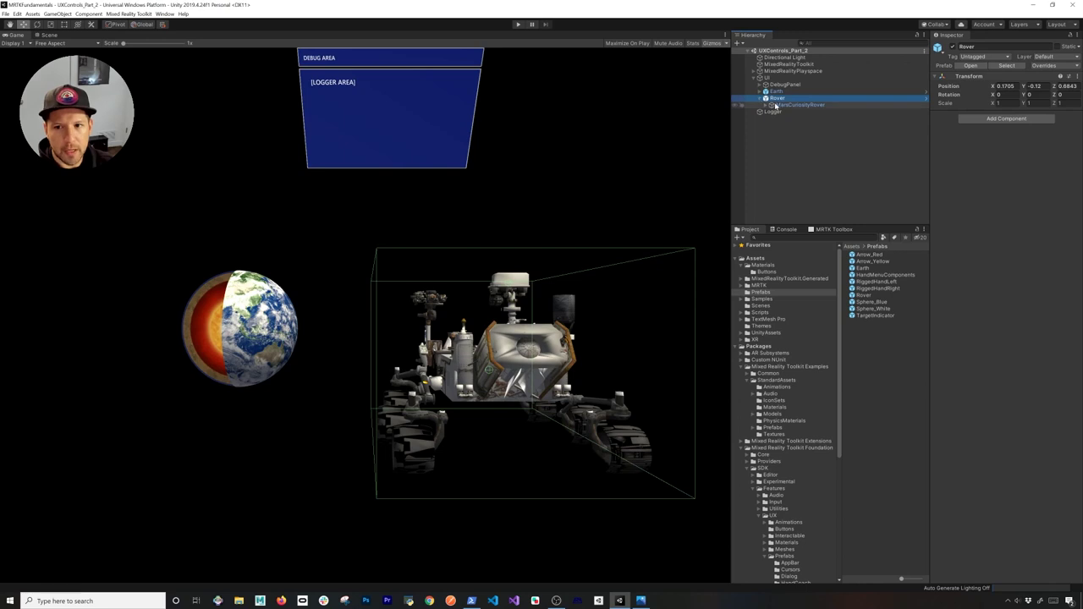
left_click(799, 105)
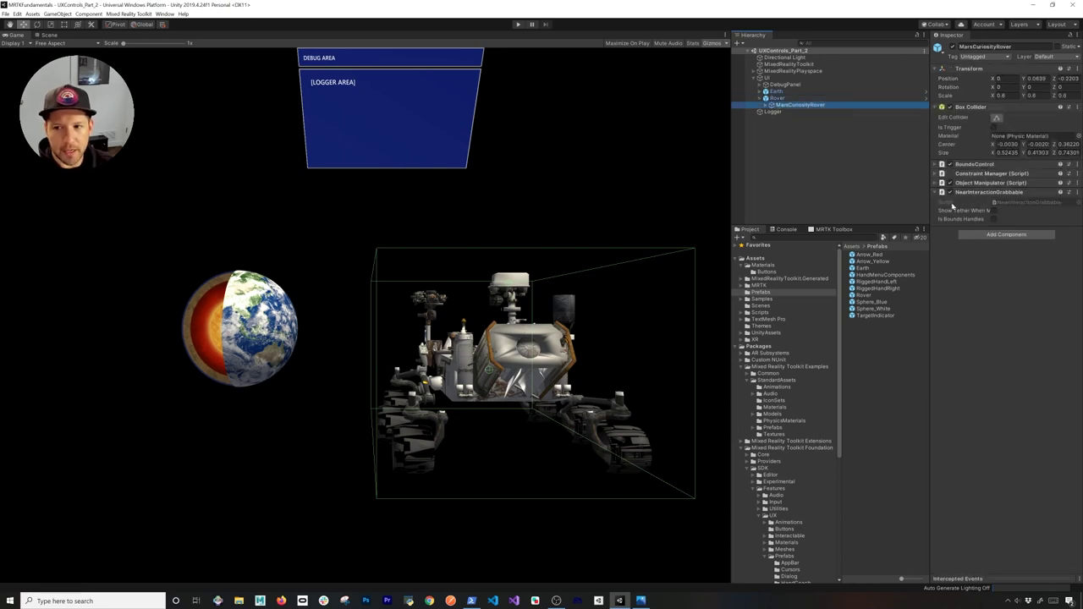
left_click(776, 92)
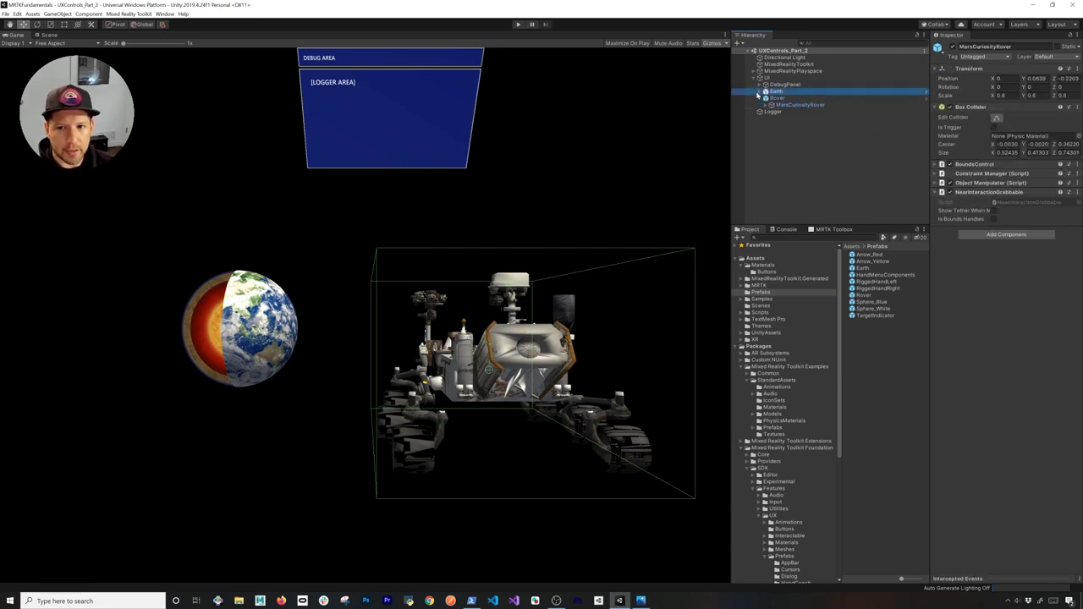
left_click(760, 91)
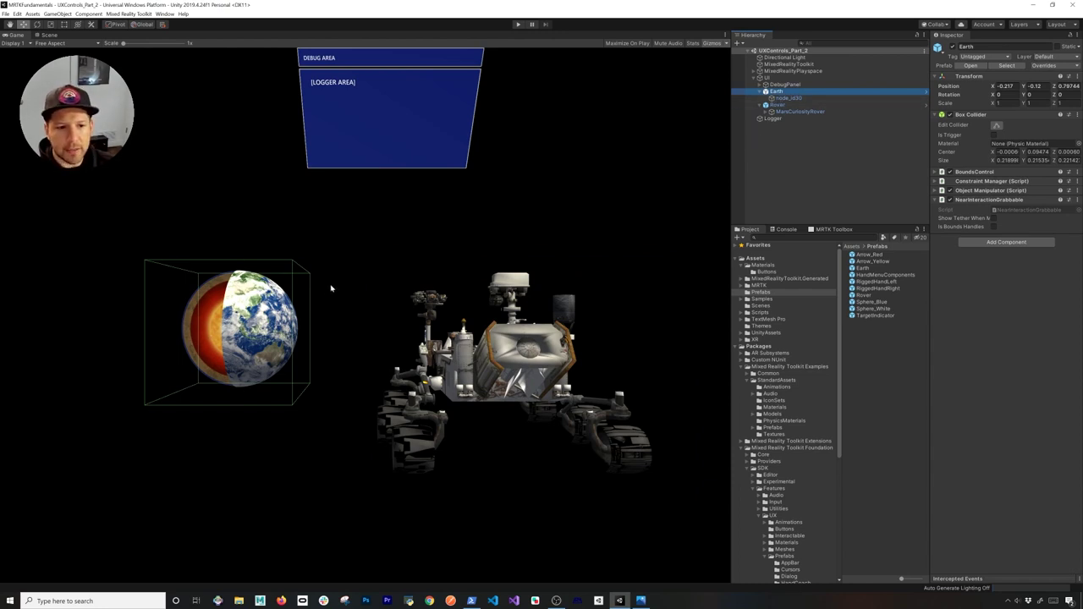
Add a Spline Tooltip from the MRTK Toolbox to the scene.
left_click(817, 230)
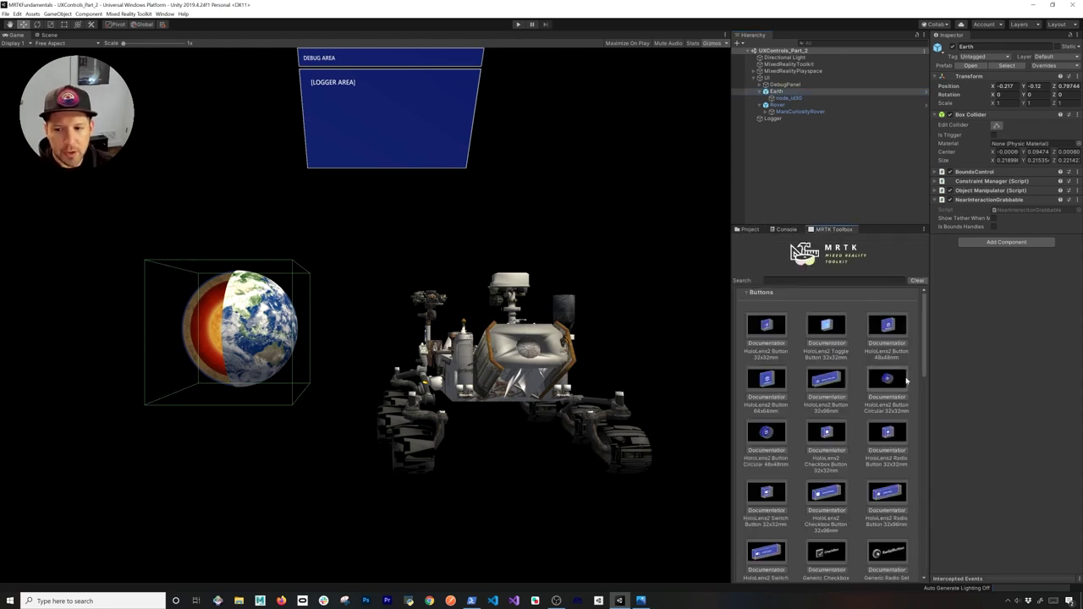
left_click_drag(926, 348, 915, 514)
scroll(889, 500, "down", 3)
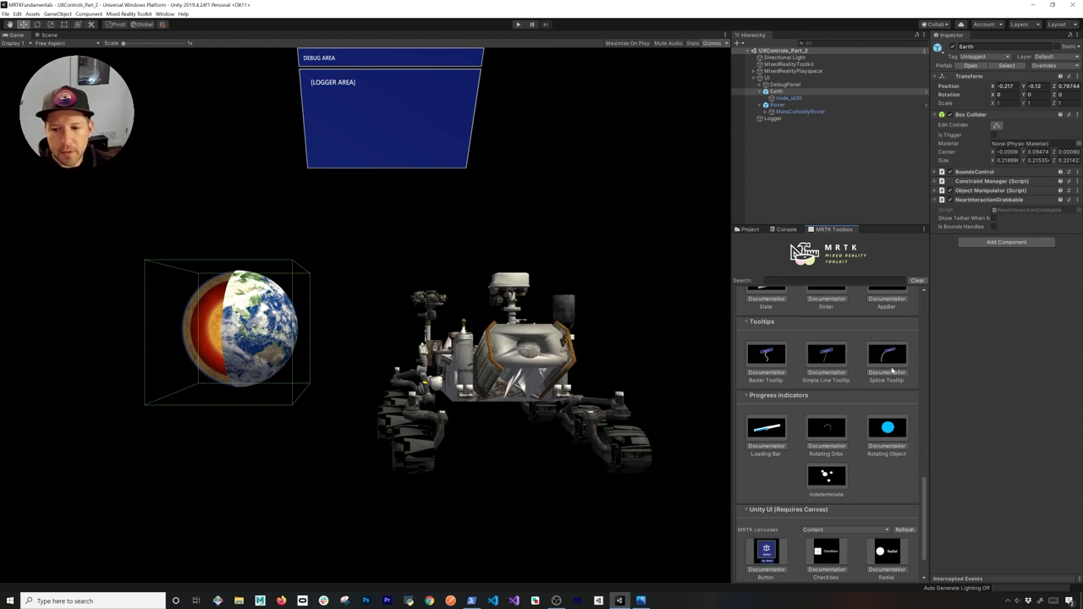
left_click(895, 362)
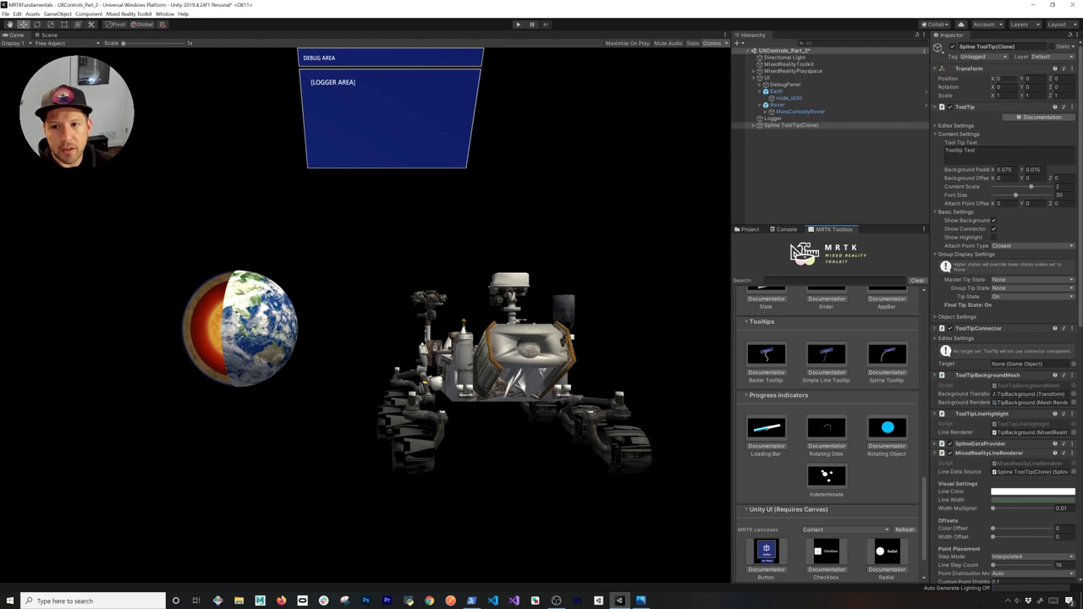
left_click(783, 152)
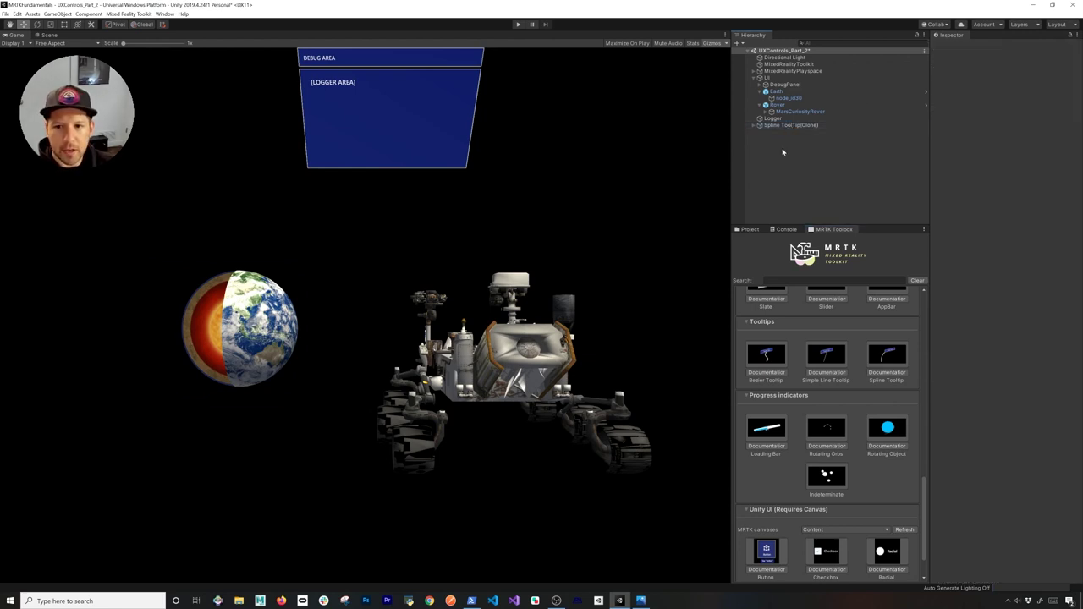
Make the spline tooltip a child of Earth in the Scene view and unpack the Earth prefab.
left_click(49, 34)
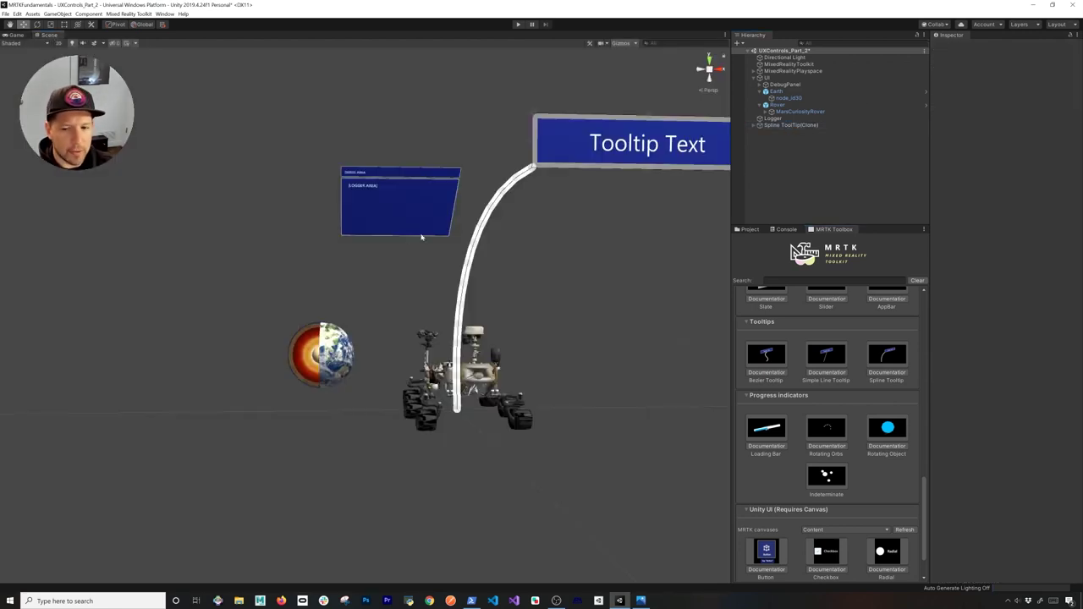
left_click_drag(497, 255, 469, 297, "alt")
left_click(284, 383)
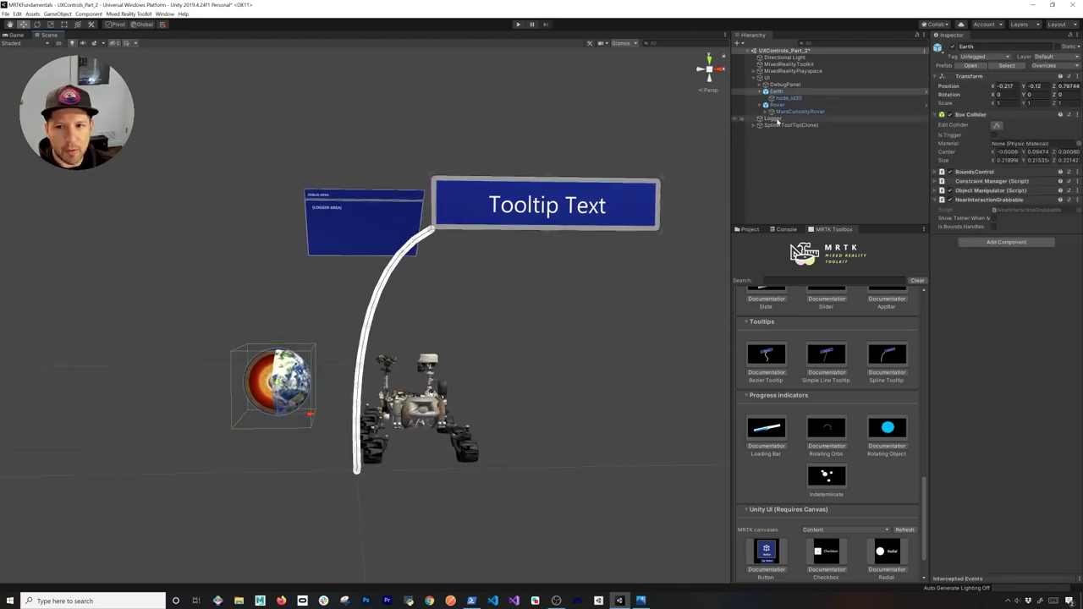
left_click_drag(779, 124, 799, 105)
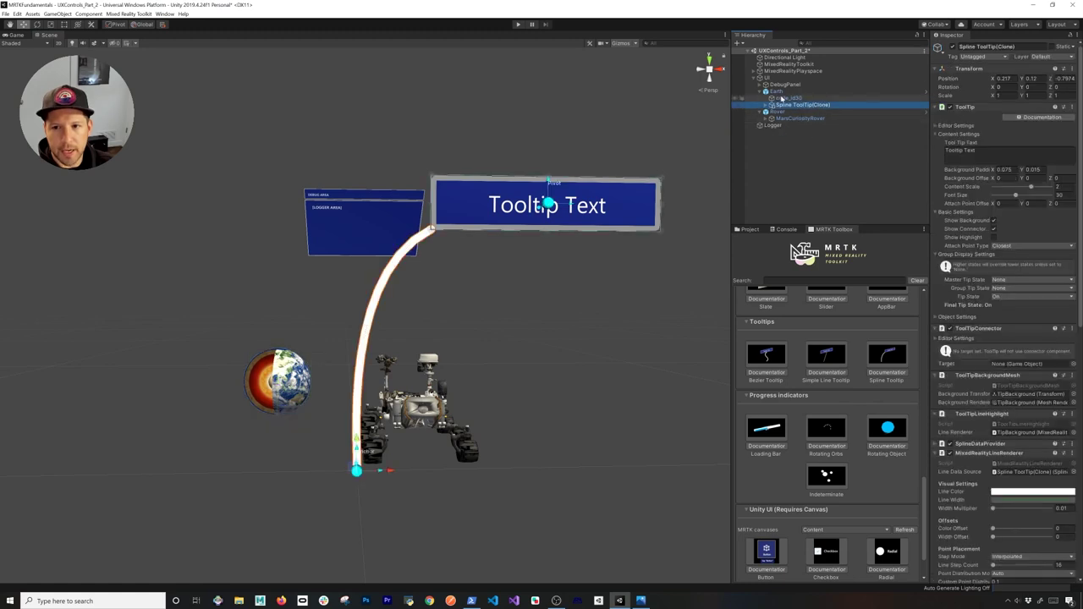
right_click(787, 92)
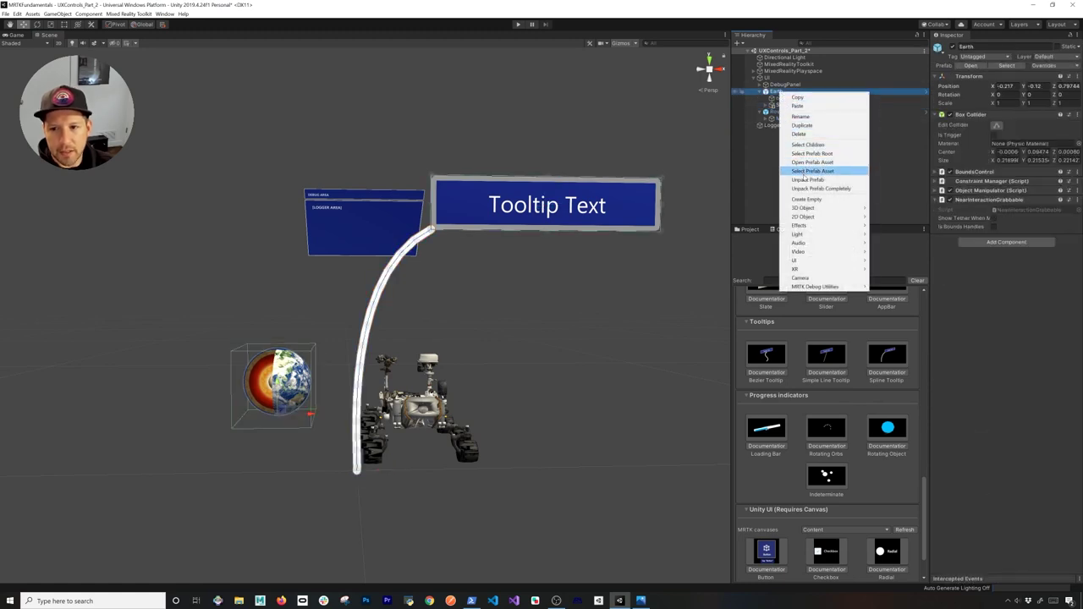
left_click(807, 180)
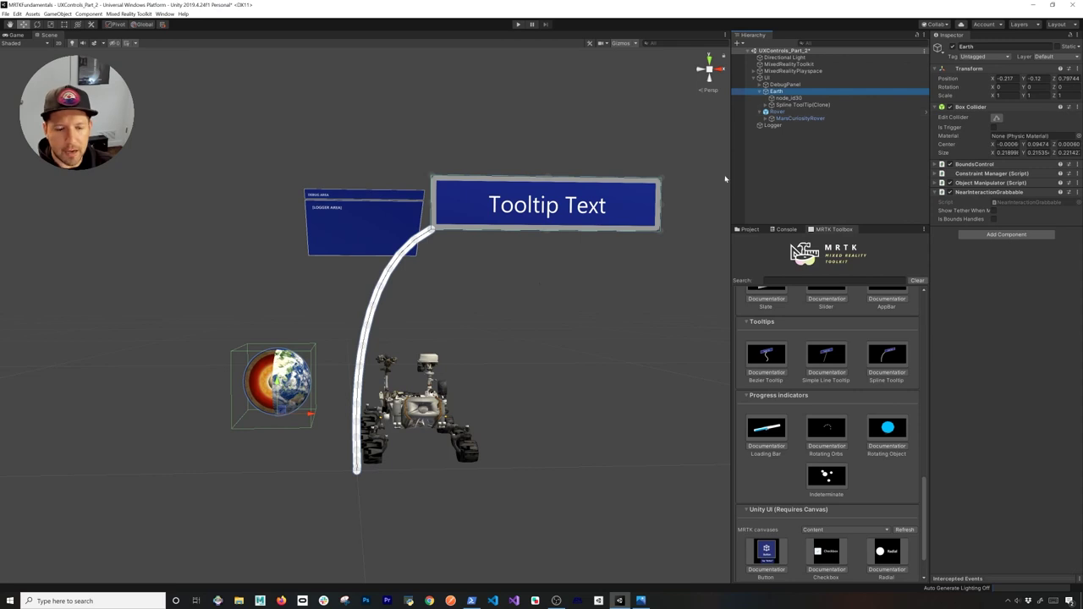
Set the spline tooltip's position to 0, 0, 0 and nudge its pivot slightly to refresh the connector line.
left_click(795, 105)
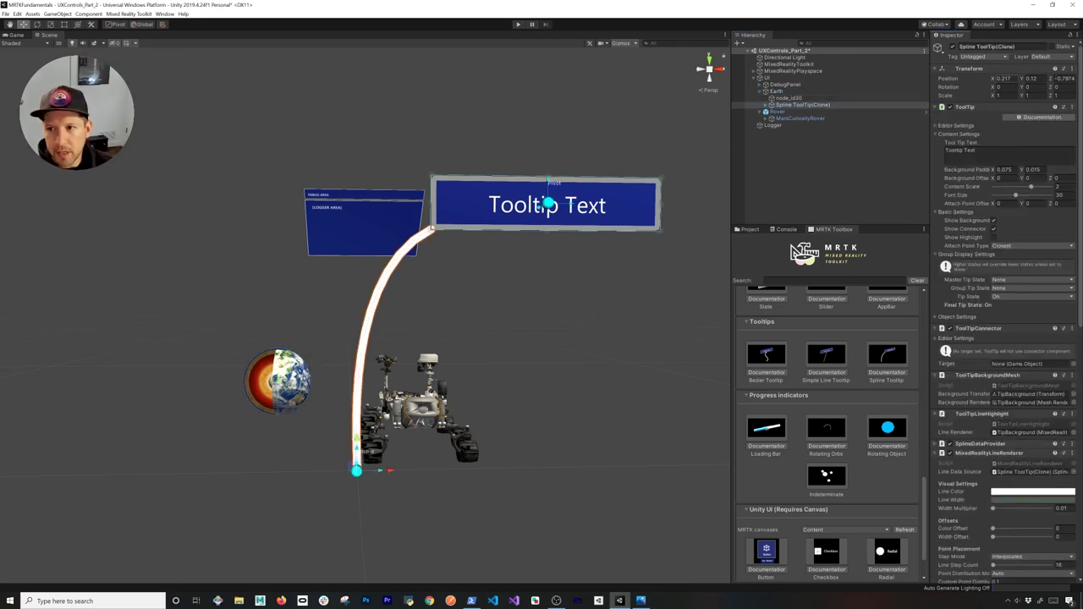
type("0")
key("Tab")
type("0")
key("Tab")
type("0")
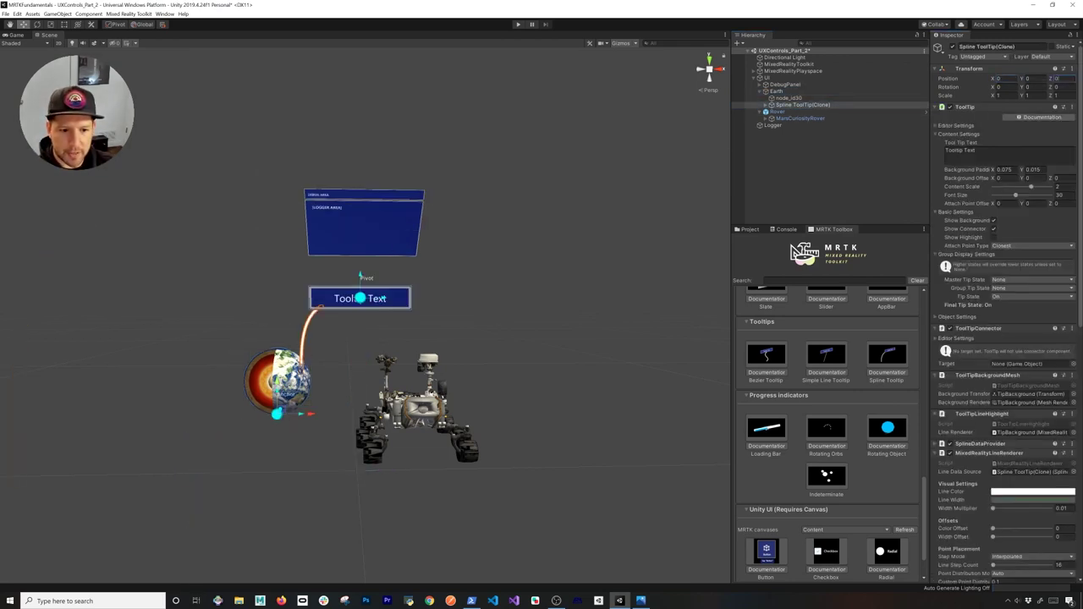
left_click_drag(149, 341, 234, 378, "alt")
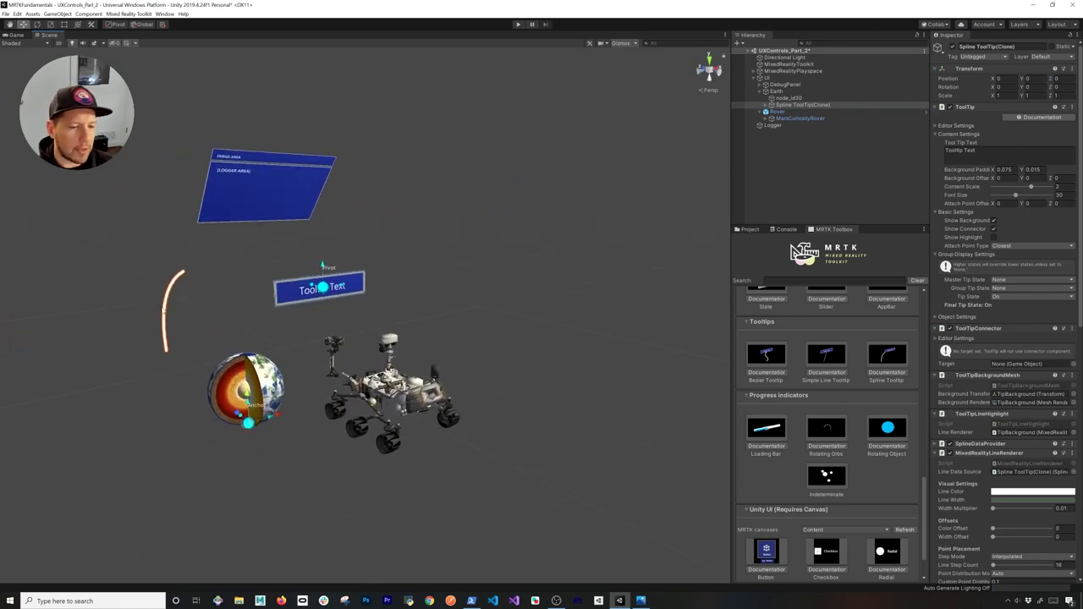
left_click_drag(323, 289, 322, 289)
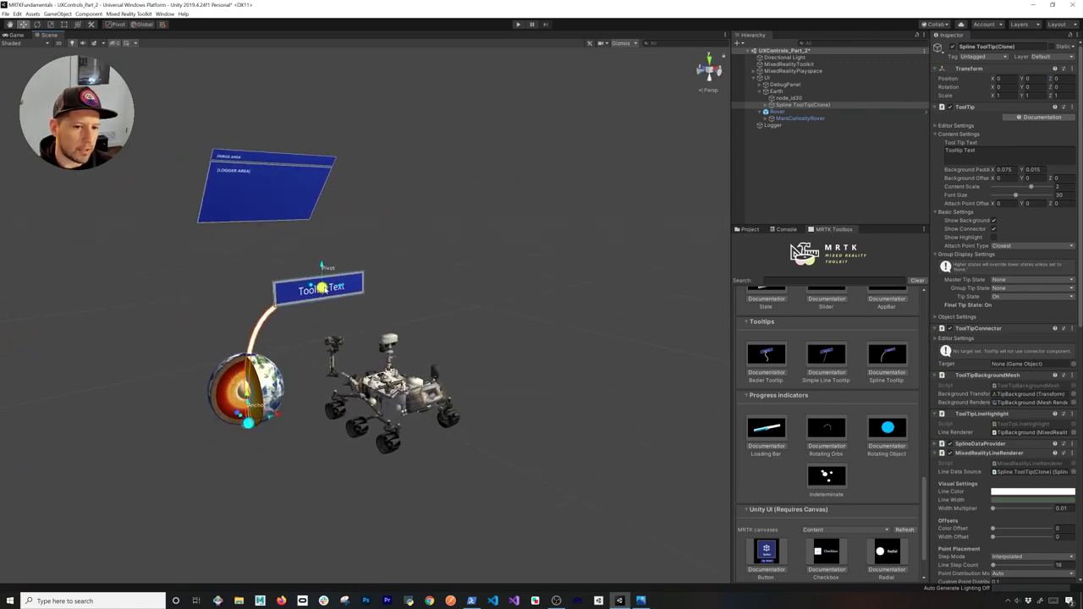
left_click_drag(284, 347, 241, 342, "alt")
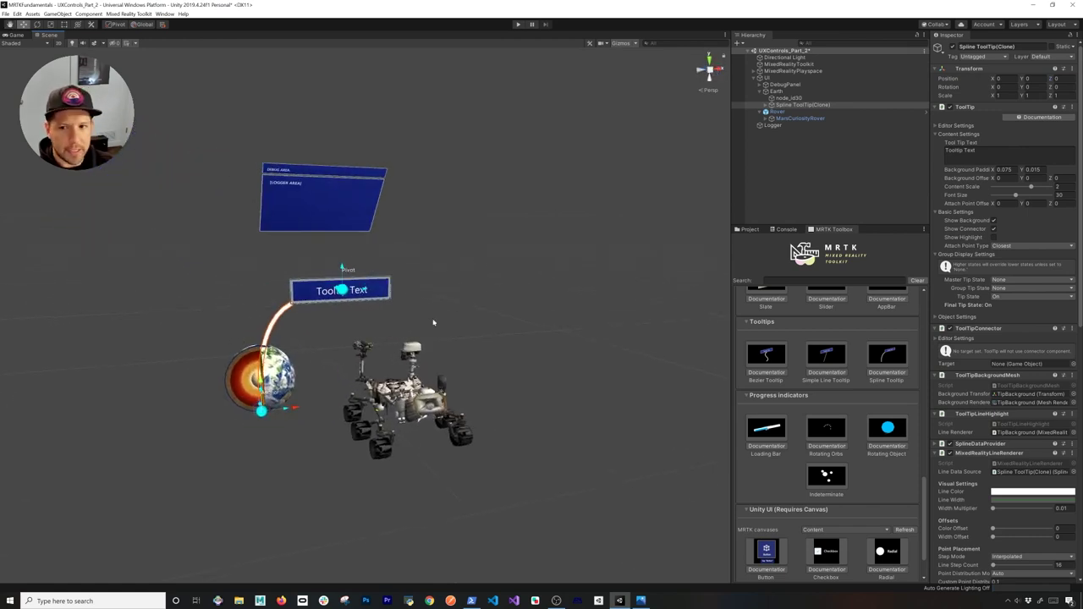
Select the spline tooltip under Earth and widen the Inspector to show its full properties.
left_click(798, 154)
left_click(809, 105)
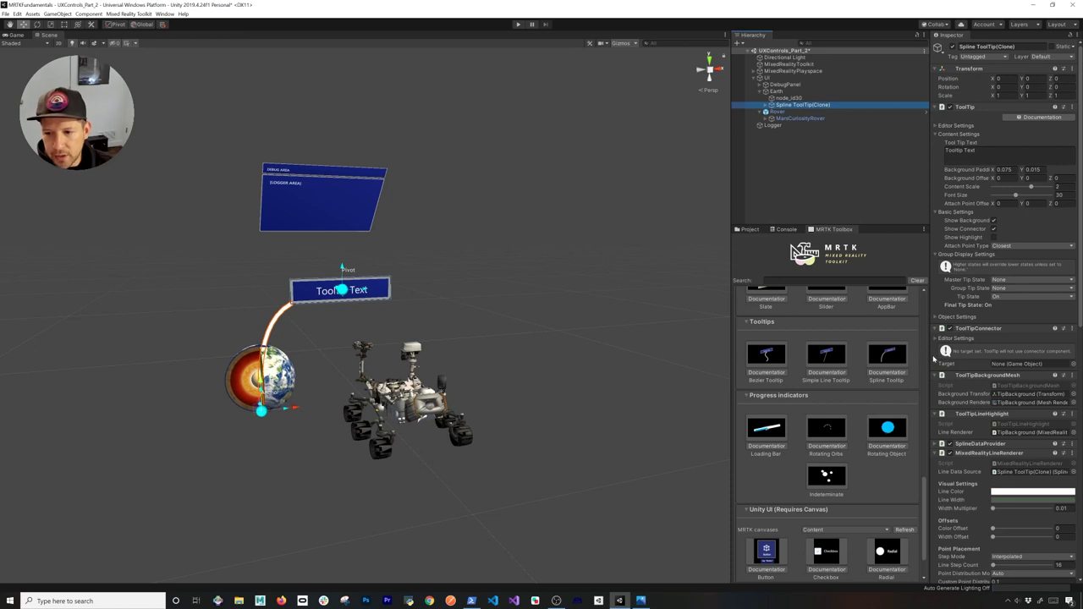
left_click_drag(929, 356, 861, 364)
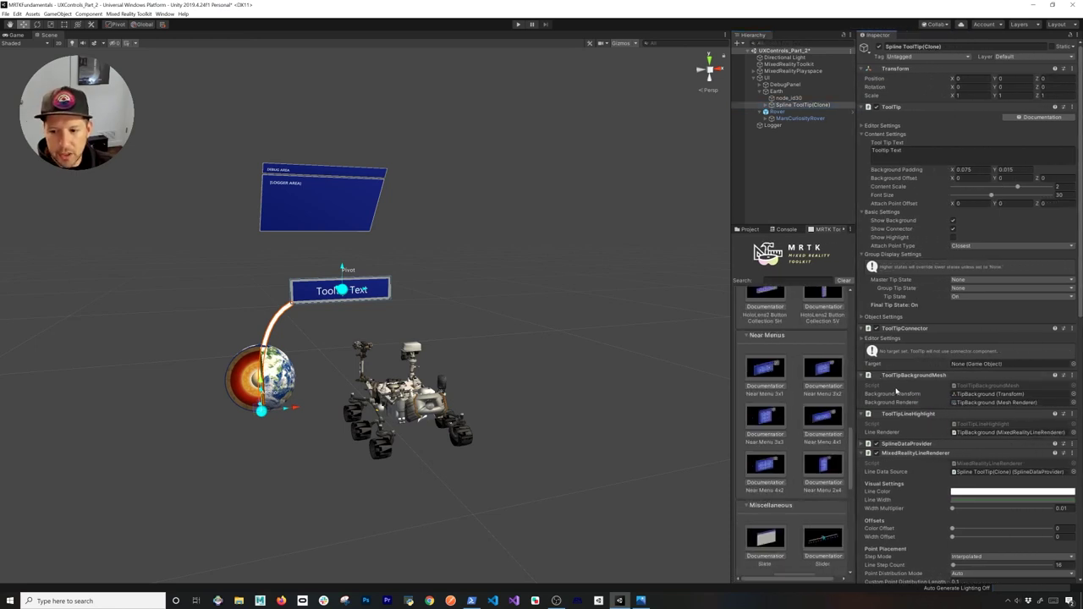
Lower the first key of the Line Width curve in the spline tooltip's MixedRealityLineRenderer and close the curve editor.
scroll(899, 396, "down", 3)
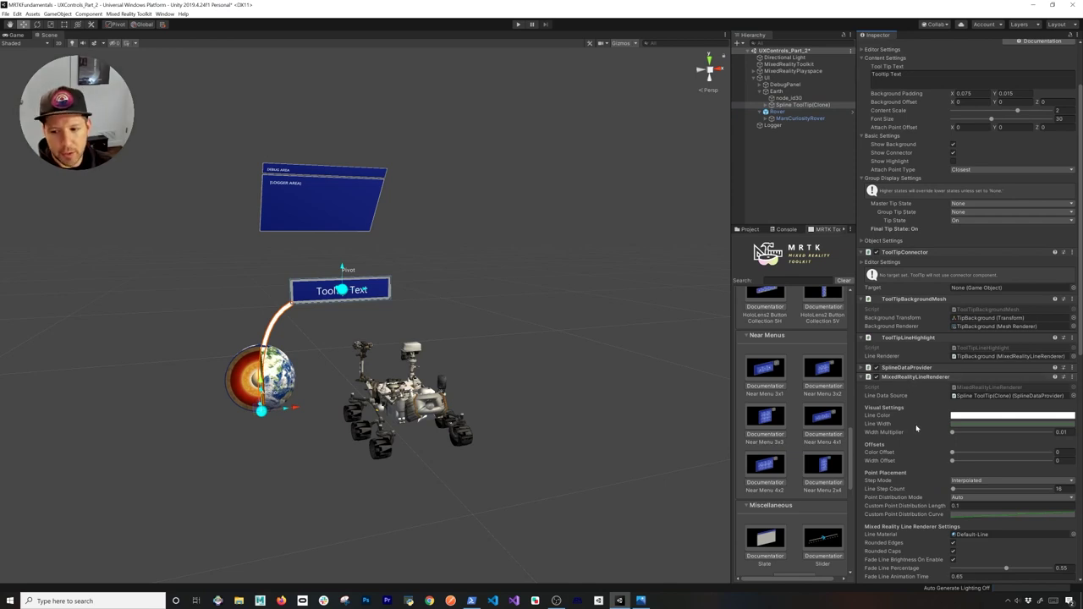
scroll(916, 429, "down", 3)
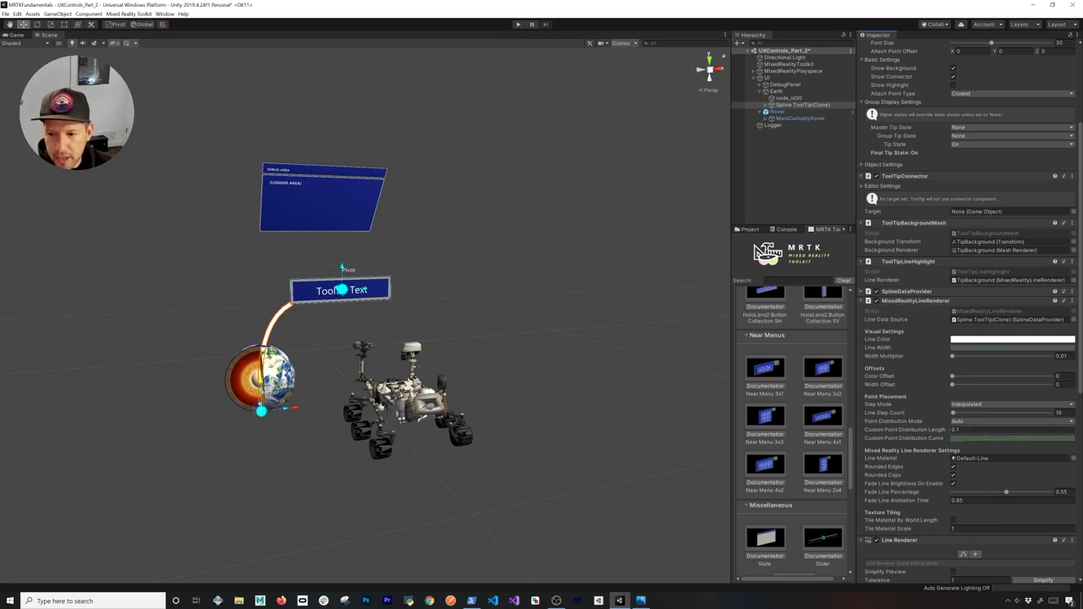
left_click(954, 348)
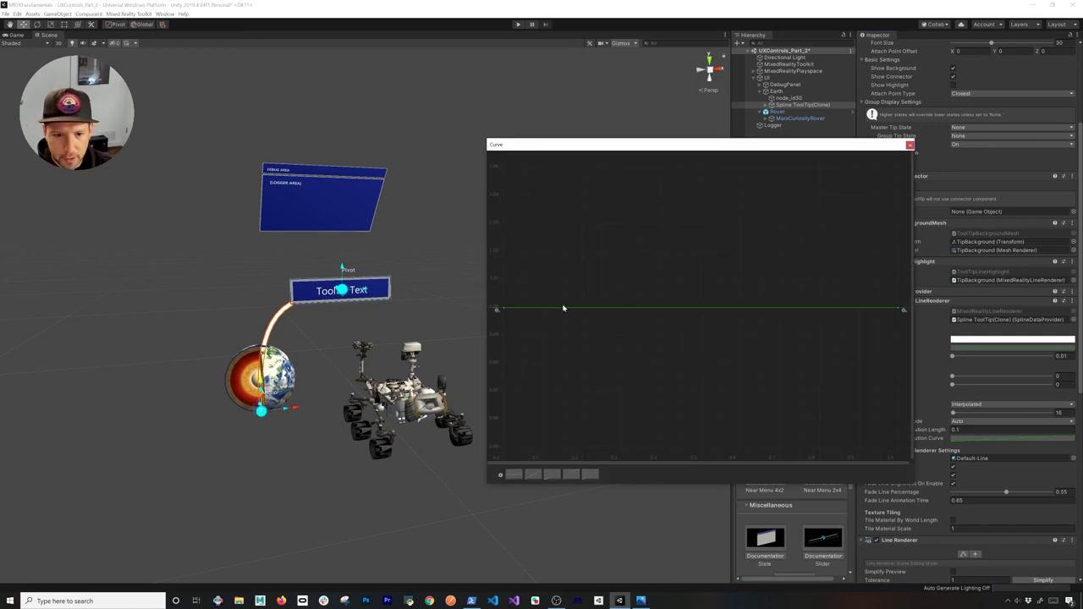
scroll(513, 331, "down", 4)
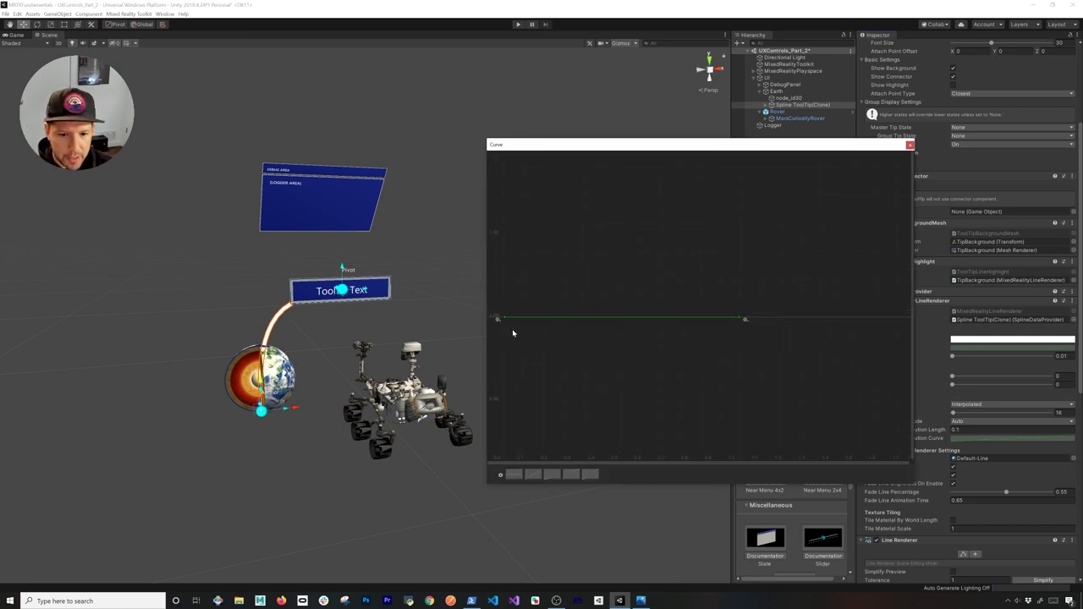
scroll(513, 339, "down", 3)
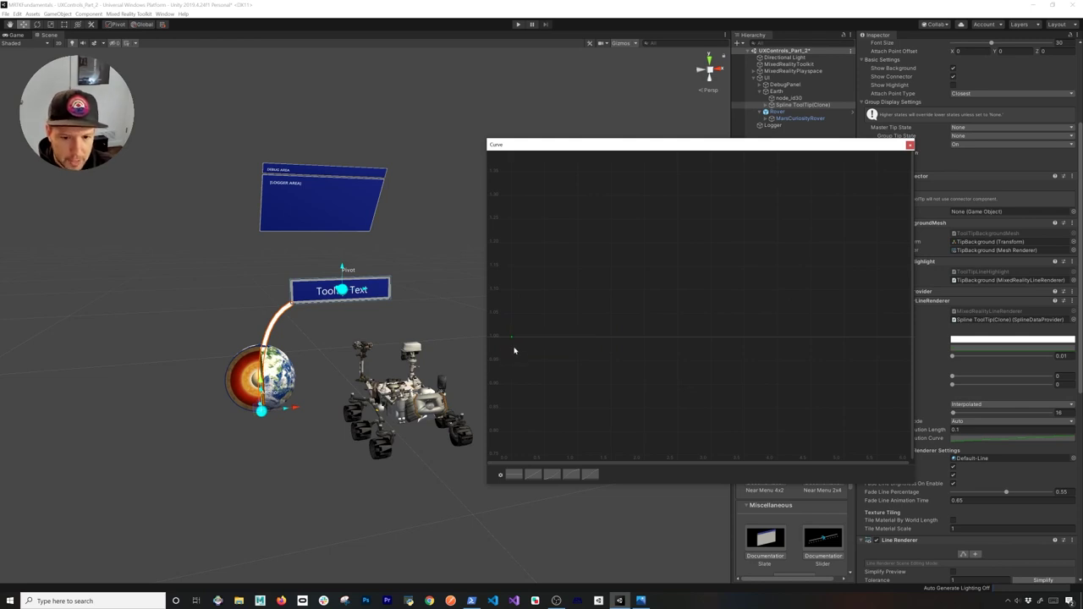
left_click_drag(512, 338, 518, 454)
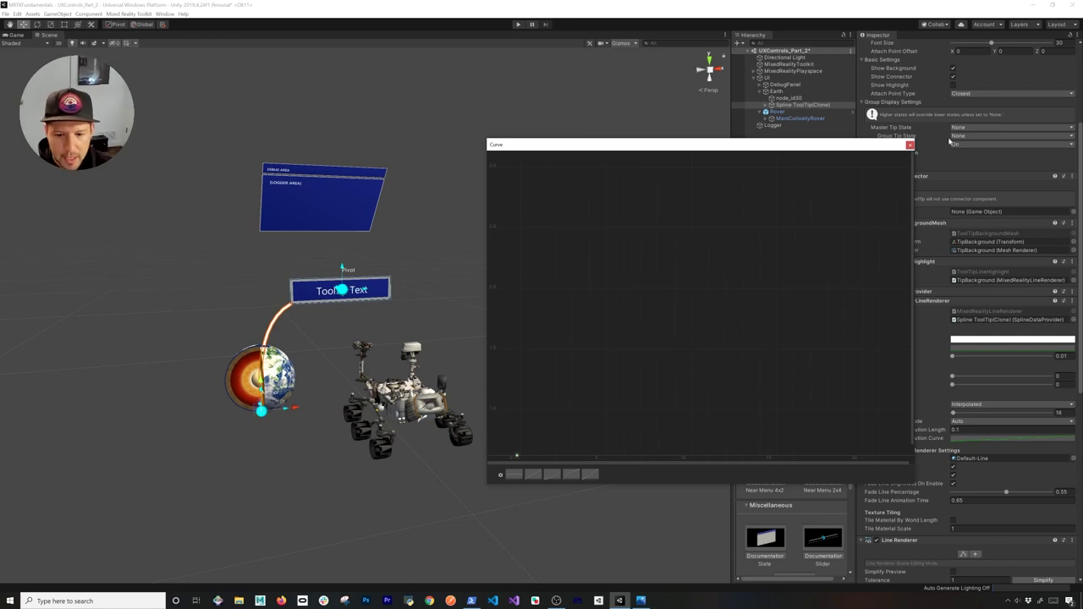
left_click(910, 145)
Examine the connector line between Earth and the tooltip label from several angles and distances.
left_click_drag(216, 347, 360, 344, "alt")
scroll(361, 344, "down", 5, "alt")
middle_click_drag(361, 343, 401, 339, "alt")
scroll(365, 346, "up", 7)
left_click_drag(363, 352, 325, 331, "alt")
scroll(454, 412, "down", 5)
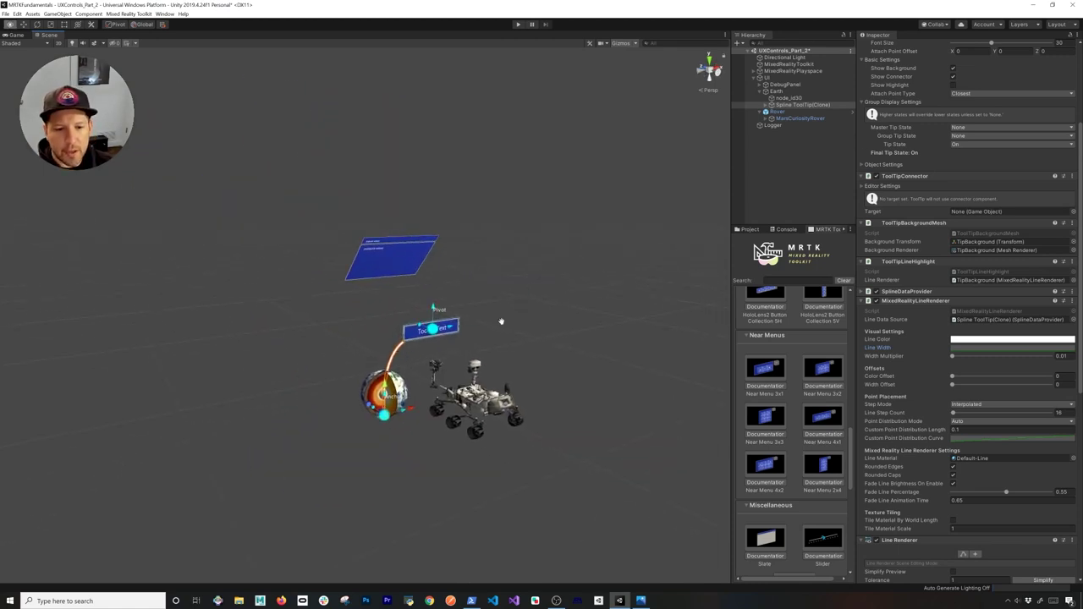
left_click_drag(500, 312, 491, 312, "alt")
scroll(492, 319, "up", 5)
left_click_drag(339, 408, 341, 405, "alt")
Try moving the spline tooltip's anchor on Earth with a nudge of its pivot, and undo the change.
left_click_drag(335, 578, 406, 480)
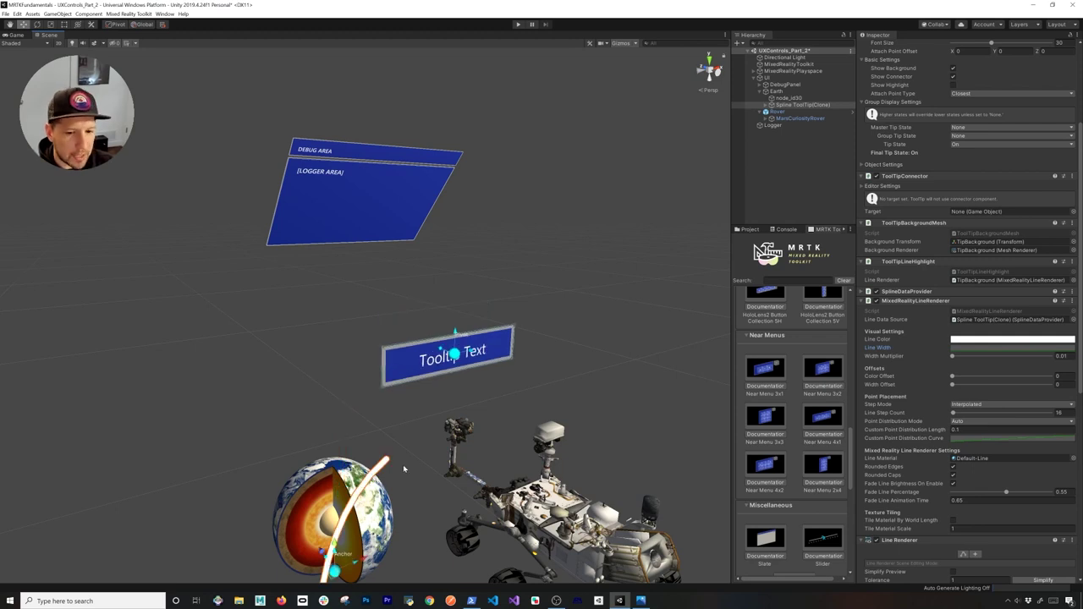
left_click_drag(454, 354, 450, 356)
key("ctrl+z")
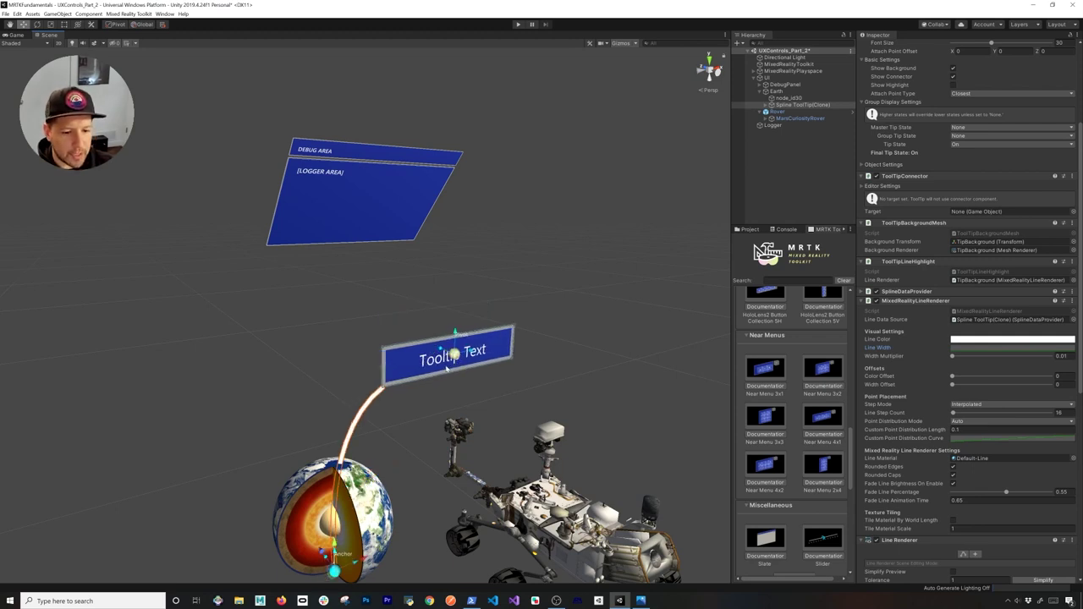
Frame Earth in the Scene view and add the TargetIndicator prefab from Assets/Prefabs as a child of Earth.
right_click_drag(365, 438, 397, 424)
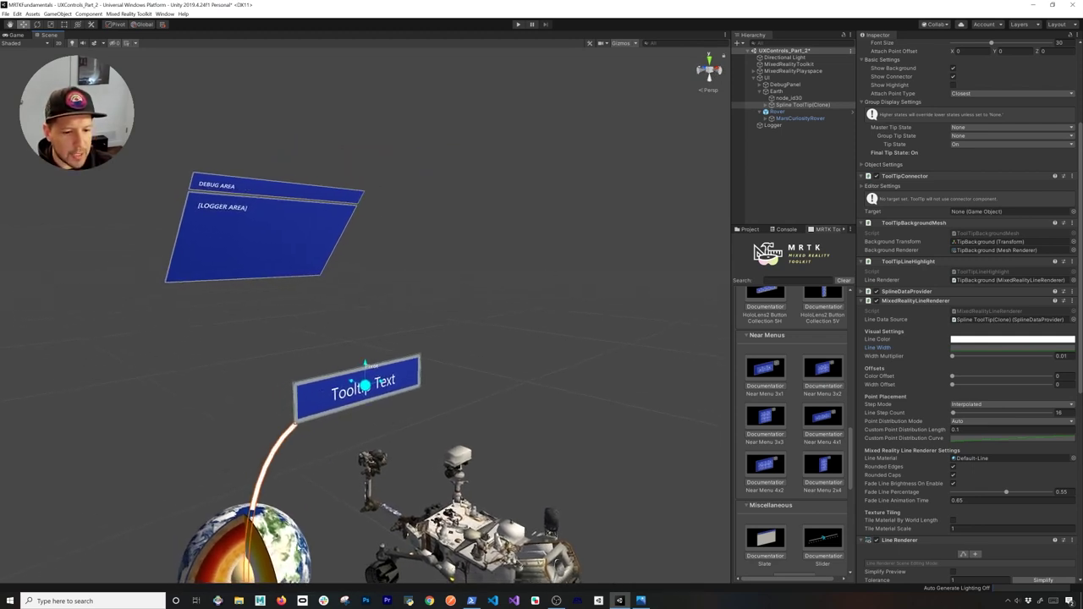
left_click(273, 541)
key("f")
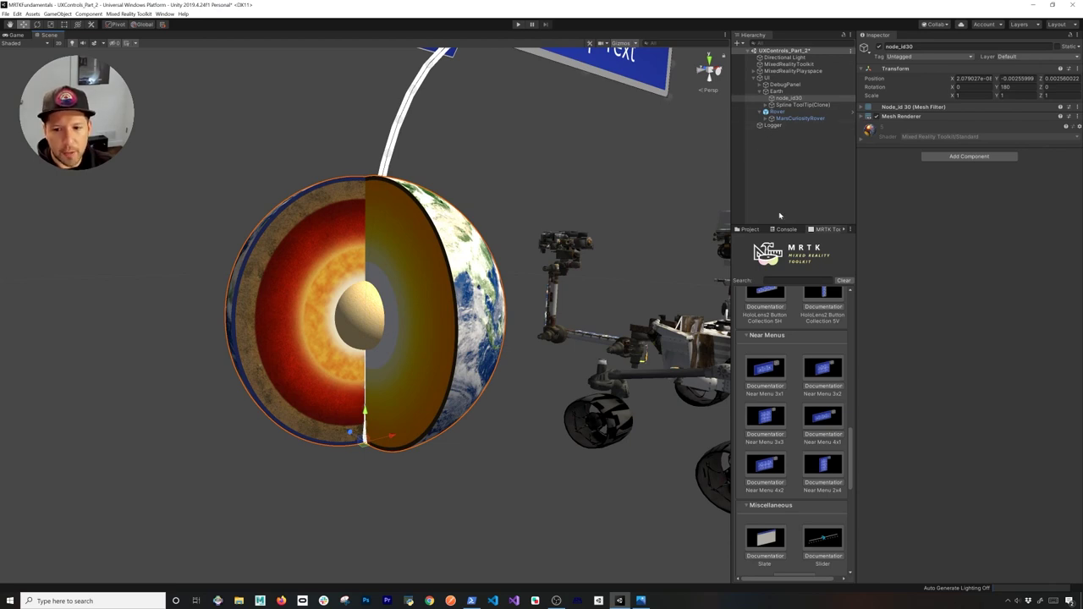
left_click(749, 230)
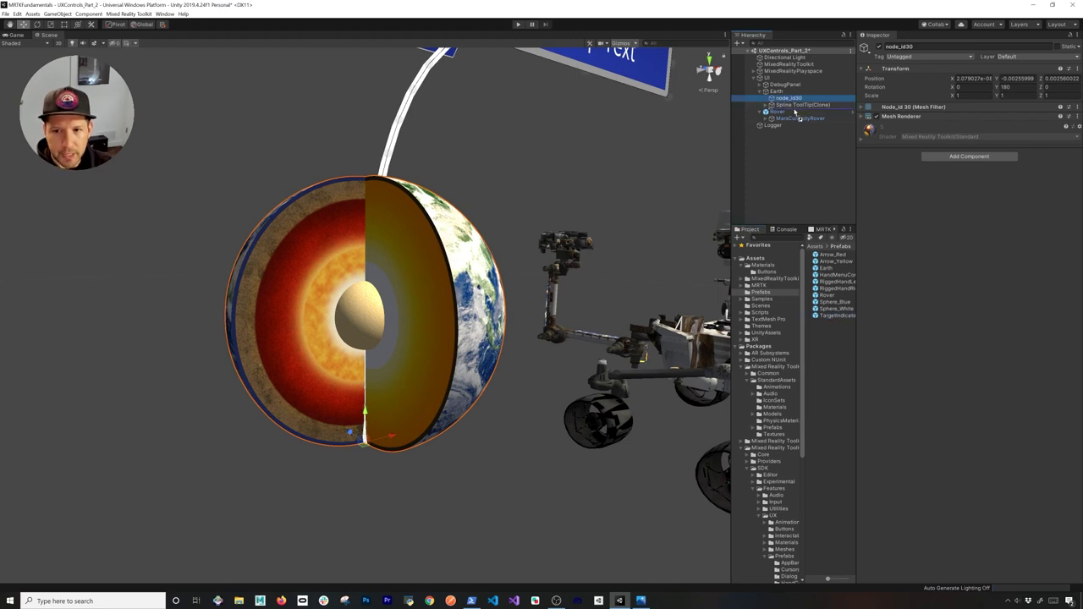
left_click_drag(794, 111, 790, 116)
Move the target indicator into Earth's inner core, at about X -0.0078, Y 0.1073, Z -0.0095.
left_click_drag(493, 183, 457, 196, "alt")
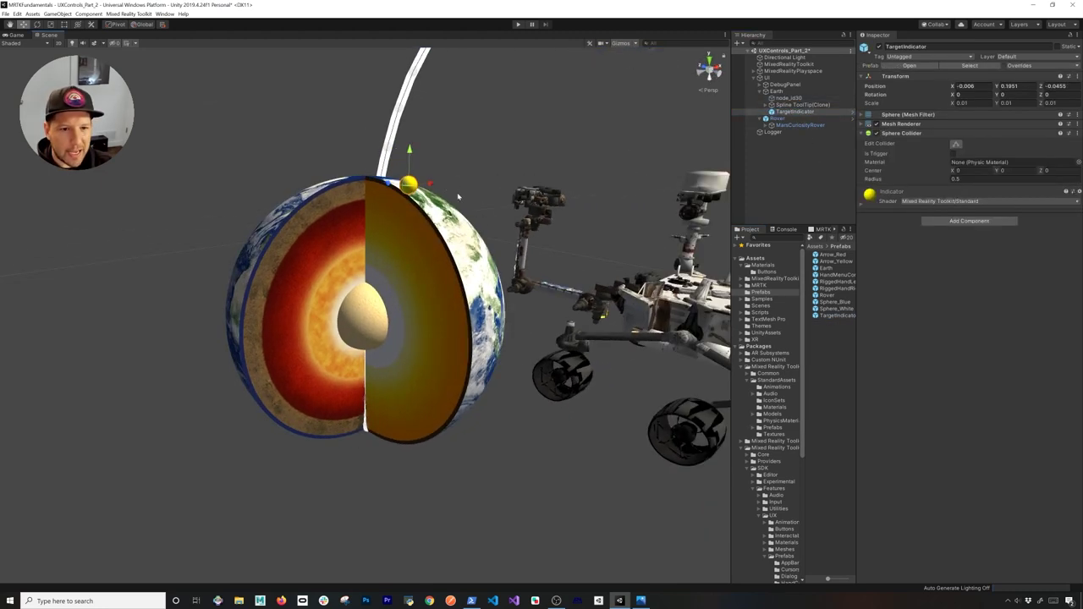
left_click_drag(409, 151, 406, 179)
left_click_drag(429, 249, 347, 301)
Duplicate the target indicator twice, move TargetIndicator (1) near Earth's top at about 0.0197, 0.1884, -0.0095, and select TargetIndicator (2).
left_click(793, 110)
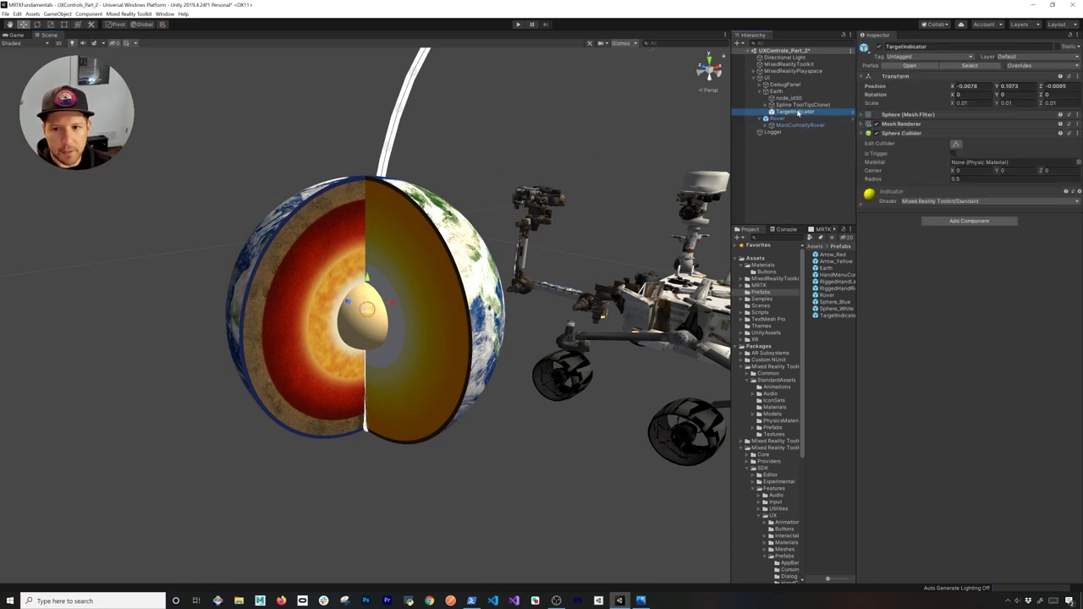
key("ctrl+d")
key("ctrl+d")
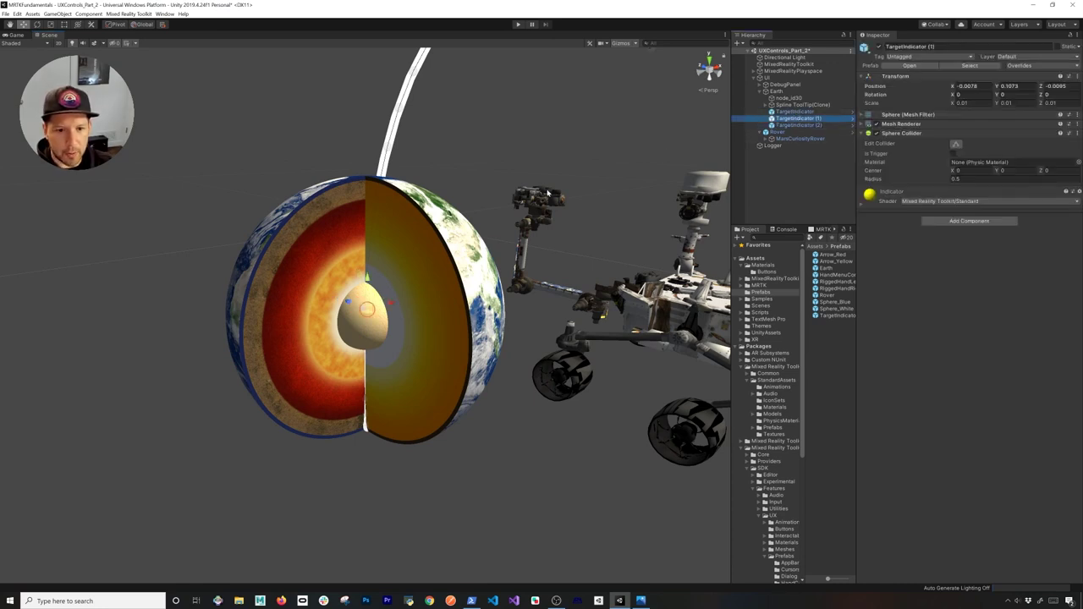
left_click_drag(372, 281, 400, 159)
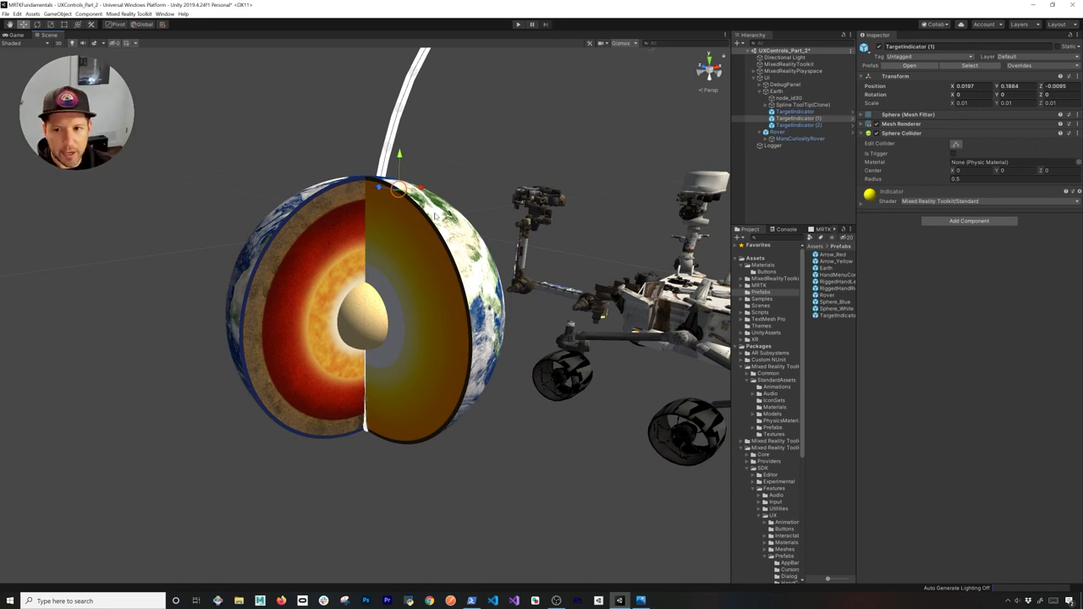
left_click(820, 125)
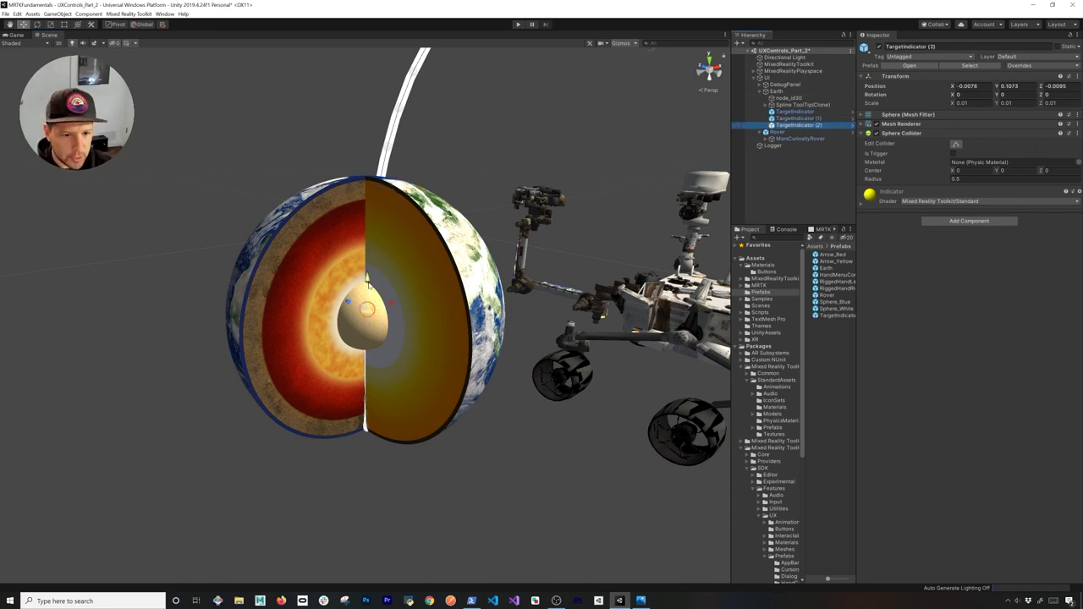
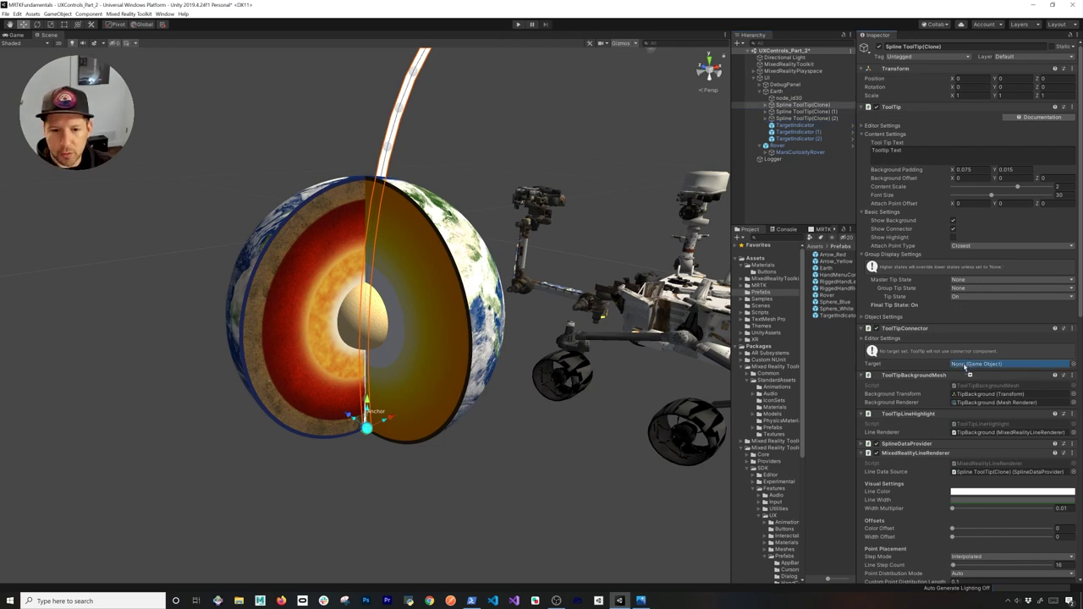
Set TargetIndicator as the first spline tooltip's connector target and move its label to the left of Earth.
scroll(503, 119, "down", 4)
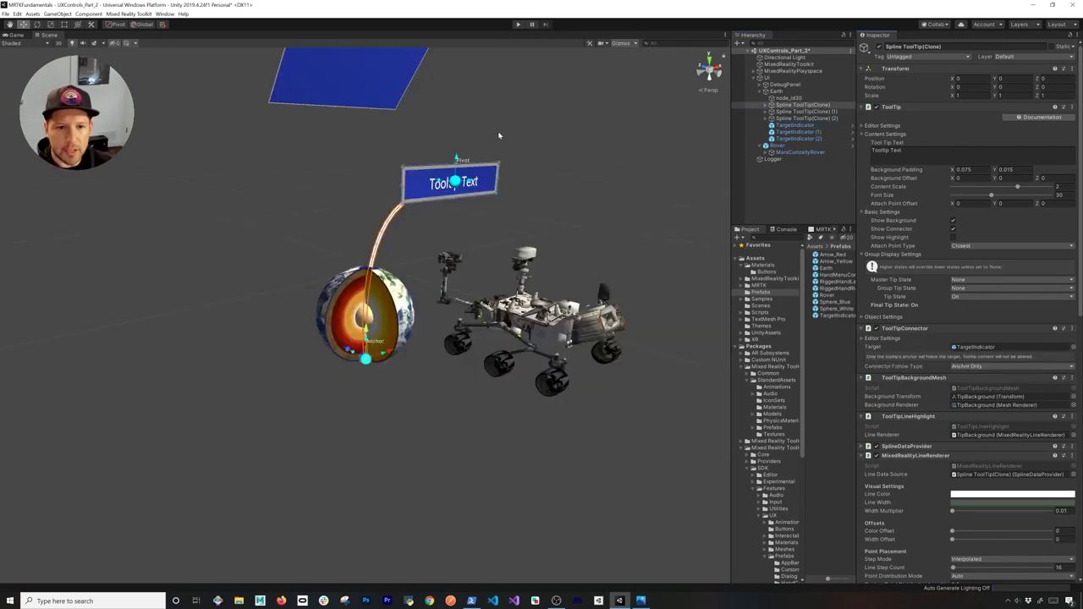
left_click_drag(454, 183, 299, 196)
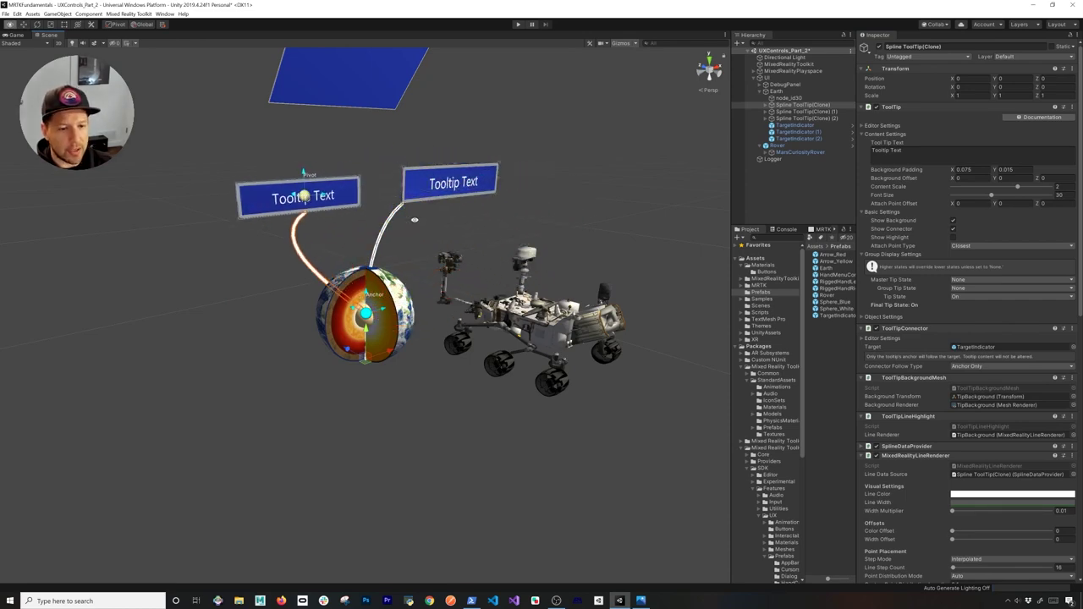
left_click_drag(419, 230, 330, 237, "alt")
left_click_drag(254, 194, 388, 252, "alt")
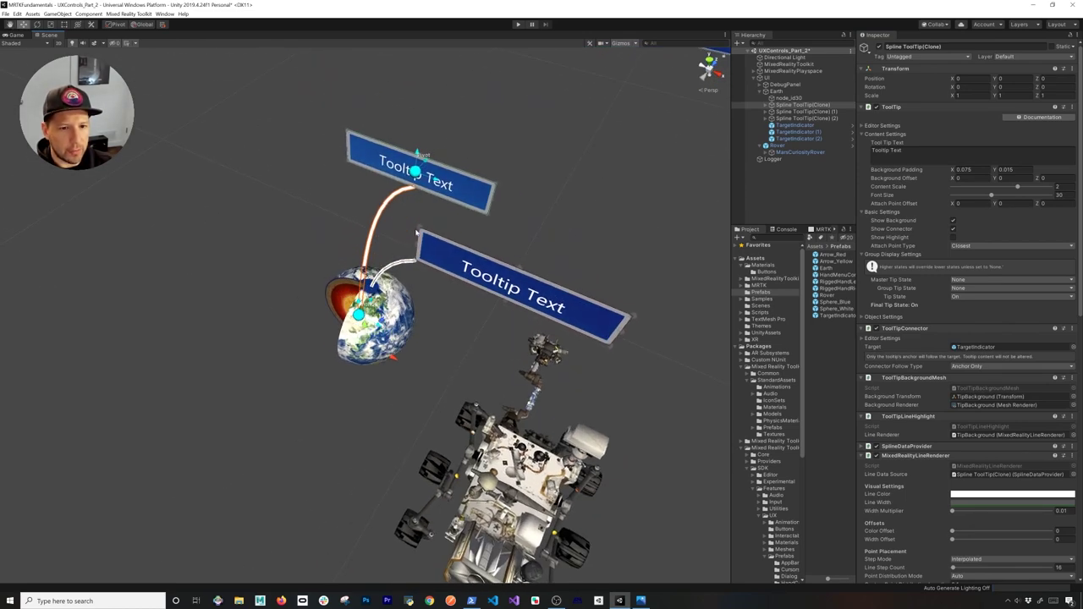
left_click_drag(416, 172, 264, 205)
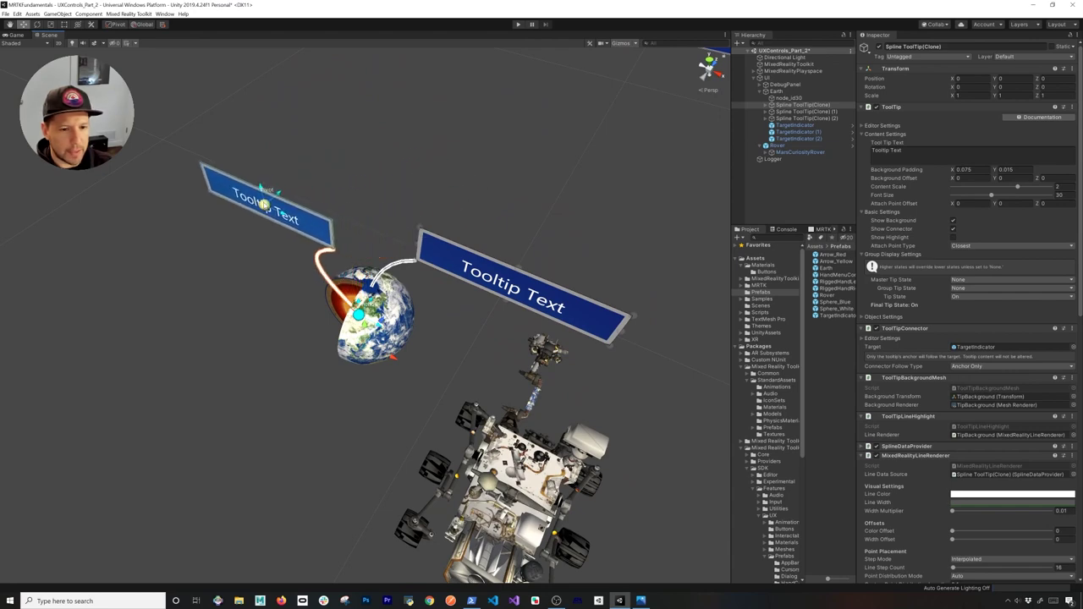
left_click_drag(292, 246, 426, 178, "alt")
left_click_drag(247, 246, 313, 197, "alt")
Reorder Earth's children so TargetIndicator follows Spline ToolTip(Clone) and TargetIndicator (1) follows Spline ToolTip(Clone) (1).
left_click(796, 125)
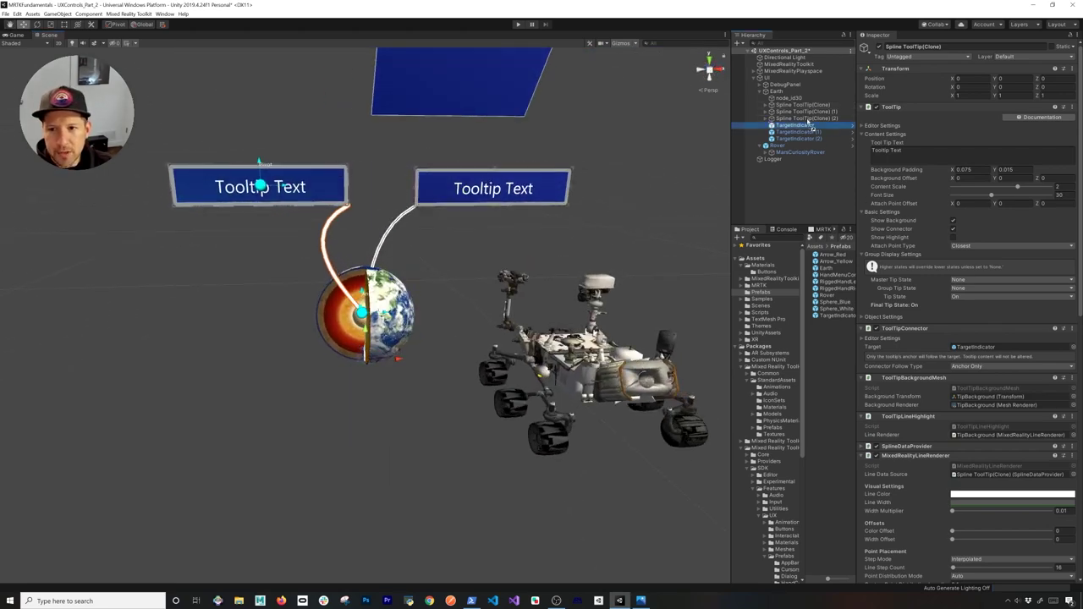
left_click_drag(817, 110, 814, 109)
left_click(802, 119)
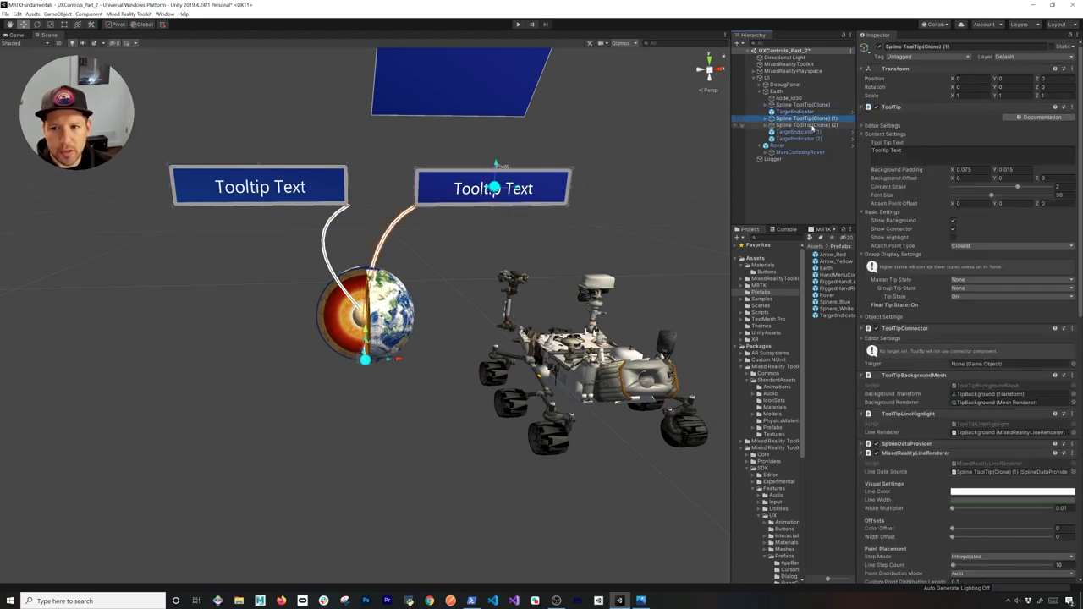
left_click_drag(811, 133, 812, 124)
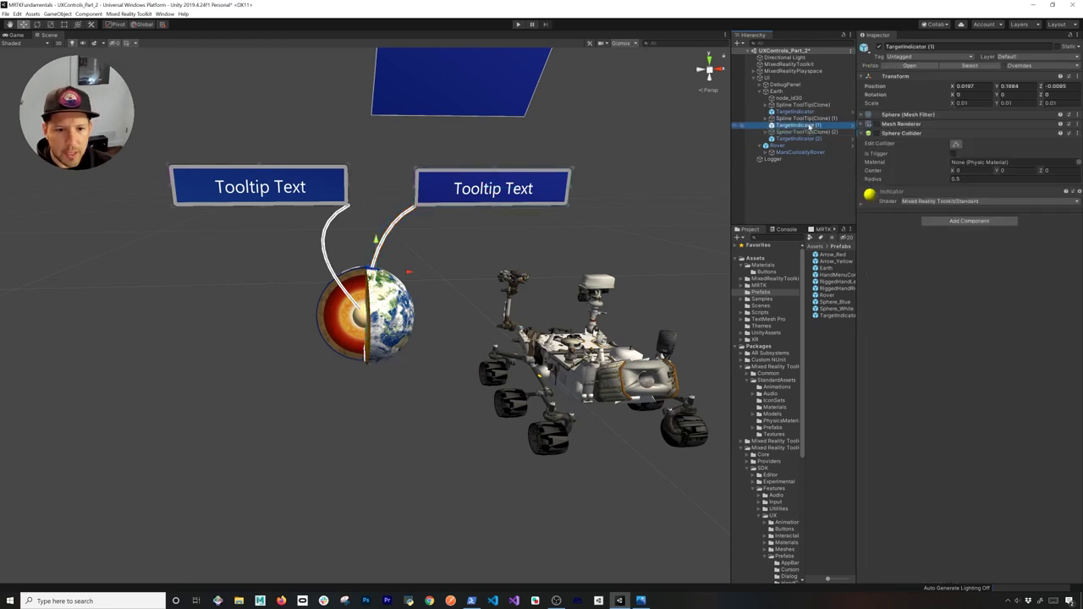
Set TargetIndicator (1) as the connector target of Spline ToolTip(Clone) (1) and shift its label slightly away from the overlapping tooltip.
left_click(817, 120)
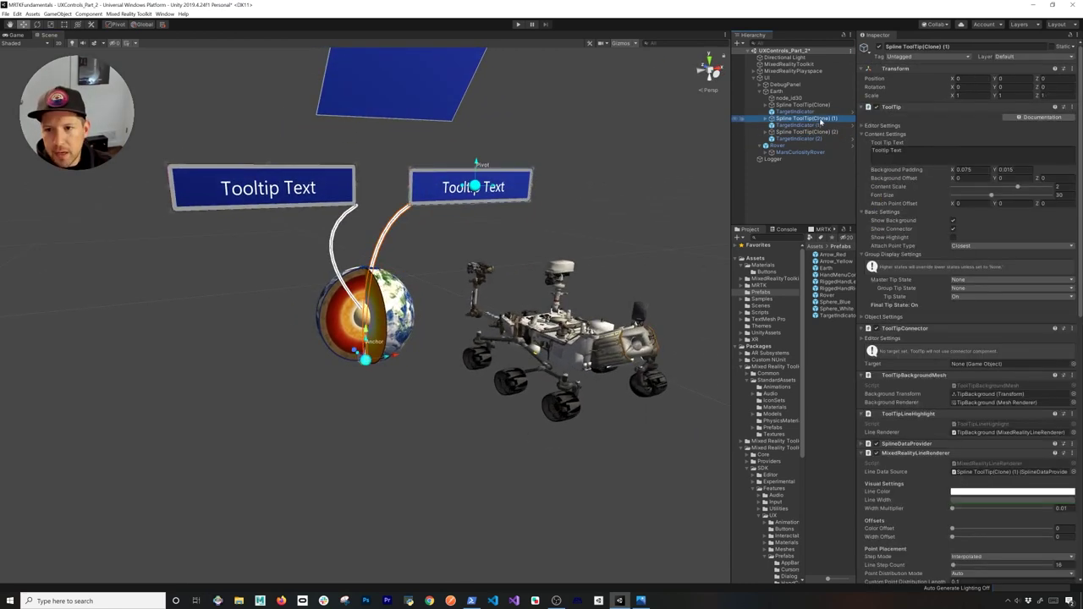
left_click_drag(815, 127, 984, 371)
left_click_drag(439, 225, 511, 237, "alt")
mouse_move(450, 174)
left_mouse_down()
mouse_move(471, 177)
mouse_move(460, 177)
left_mouse_up()
left_click_drag(551, 174, 439, 190, "alt")
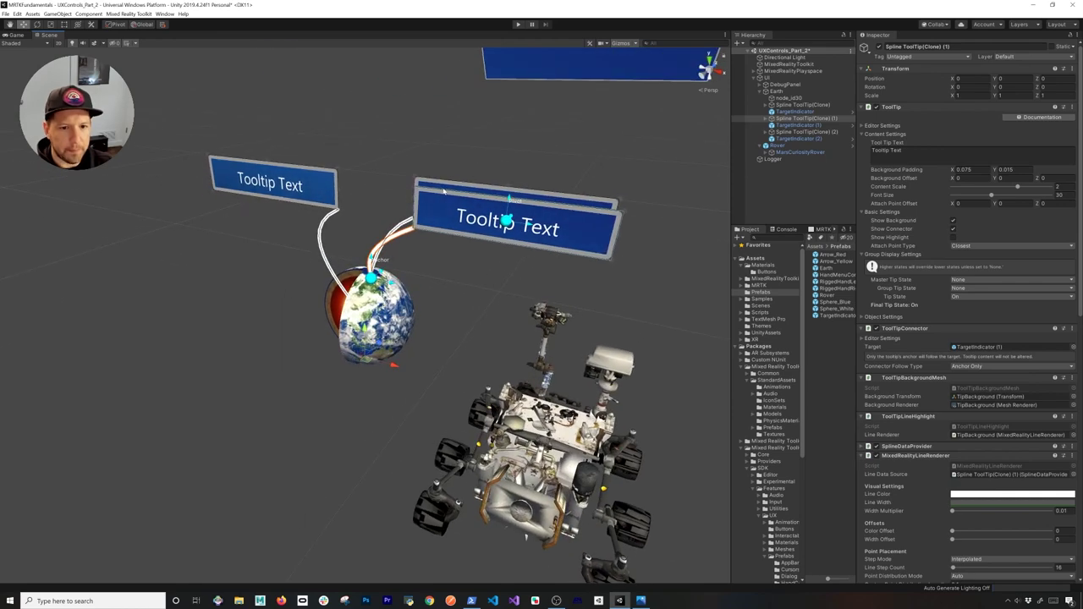
left_click_drag(404, 264, 484, 200, "alt")
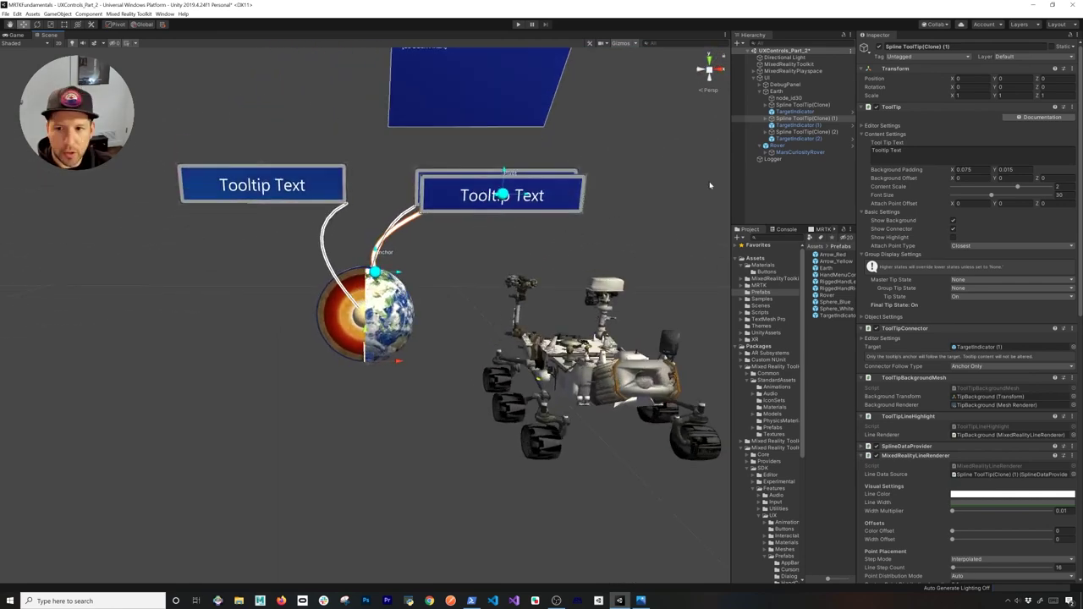
Set TargetIndicator (2) as the connector target of Spline ToolTip(Clone) (2) and reposition its label above the second tooltip.
left_click(793, 132)
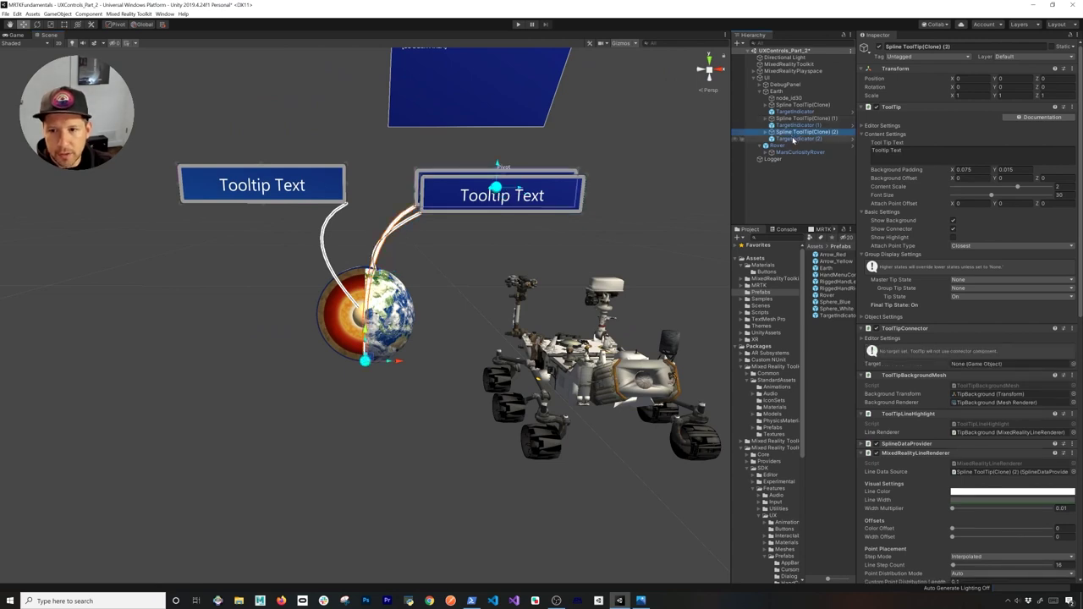
left_click_drag(794, 139, 965, 369)
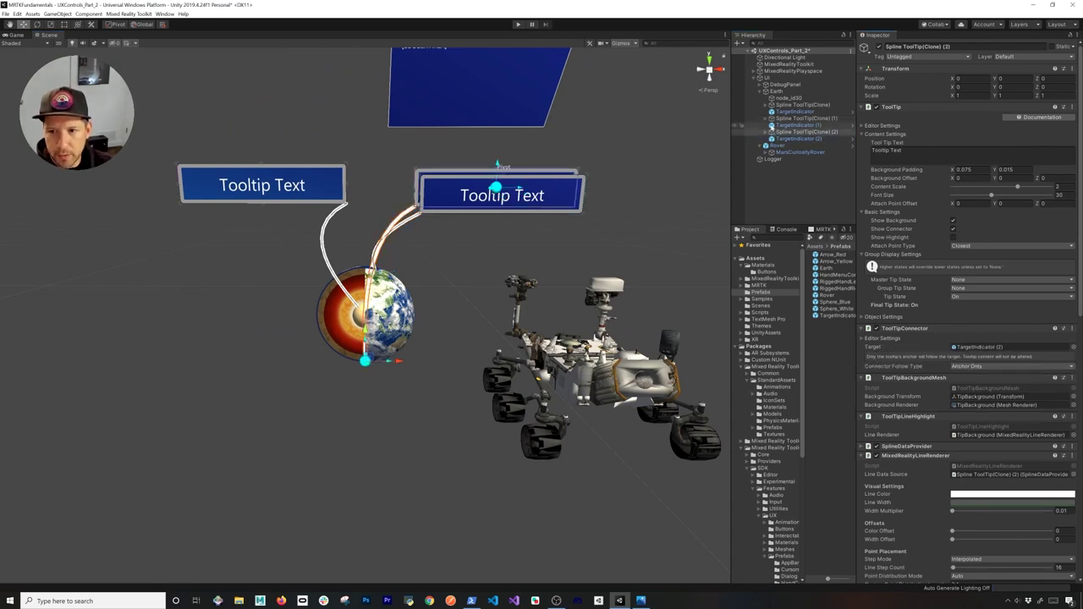
left_click_drag(498, 188, 356, 203)
mouse_move(431, 168)
left_mouse_down("alt")
mouse_move(412, 138)
mouse_move(347, 149)
mouse_move(346, 161)
mouse_move(281, 157)
mouse_move(183, 213)
mouse_move(449, 115)
mouse_move(218, 181)
mouse_move(289, 132)
mouse_move(278, 175)
mouse_move(483, 147)
left_mouse_up("alt")
mouse_move(348, 209)
left_mouse_down("alt")
mouse_move(435, 192)
mouse_move(341, 211)
mouse_move(357, 204)
left_mouse_up("alt")
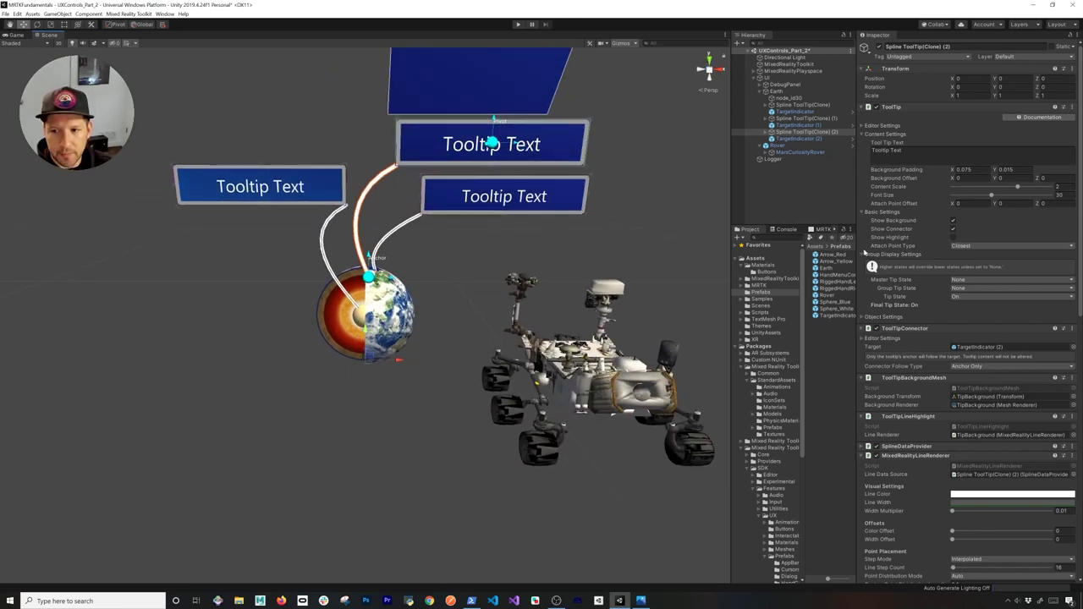
Set the Attach Point Type of the first spline tooltip, attached to Earth's core, to Bottom Middle.
left_click(974, 246)
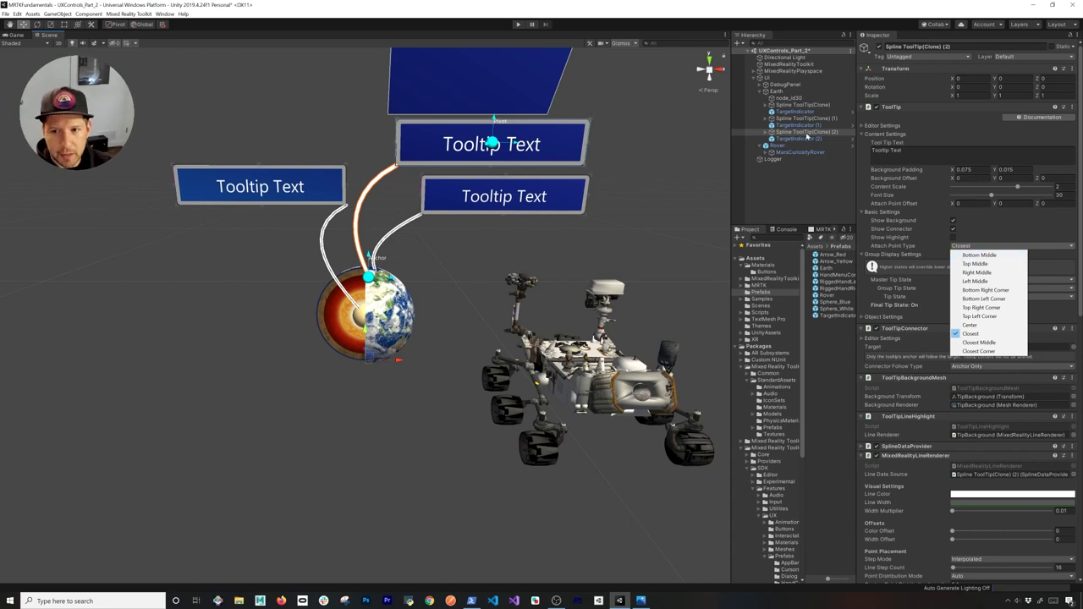
key("Escape")
left_click(802, 104)
left_click(982, 245)
left_click(981, 255)
Set the Attach Point Type of Spline ToolTip(Clone) (1) and Spline ToolTip(Clone) (2) to Bottom Middle.
left_click(799, 118, "ctrl")
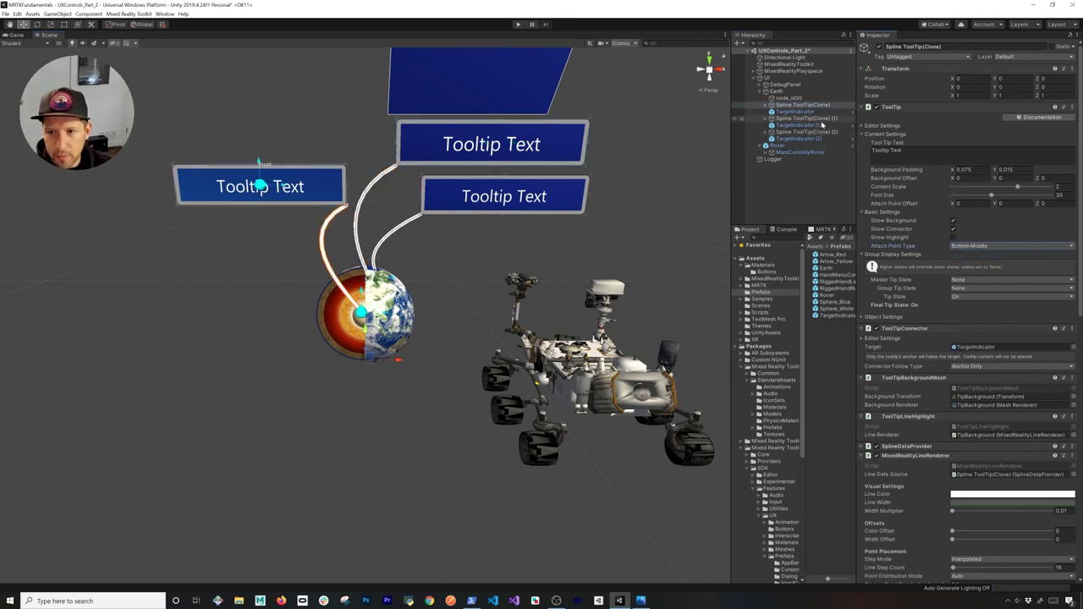
left_click(796, 118, "ctrl")
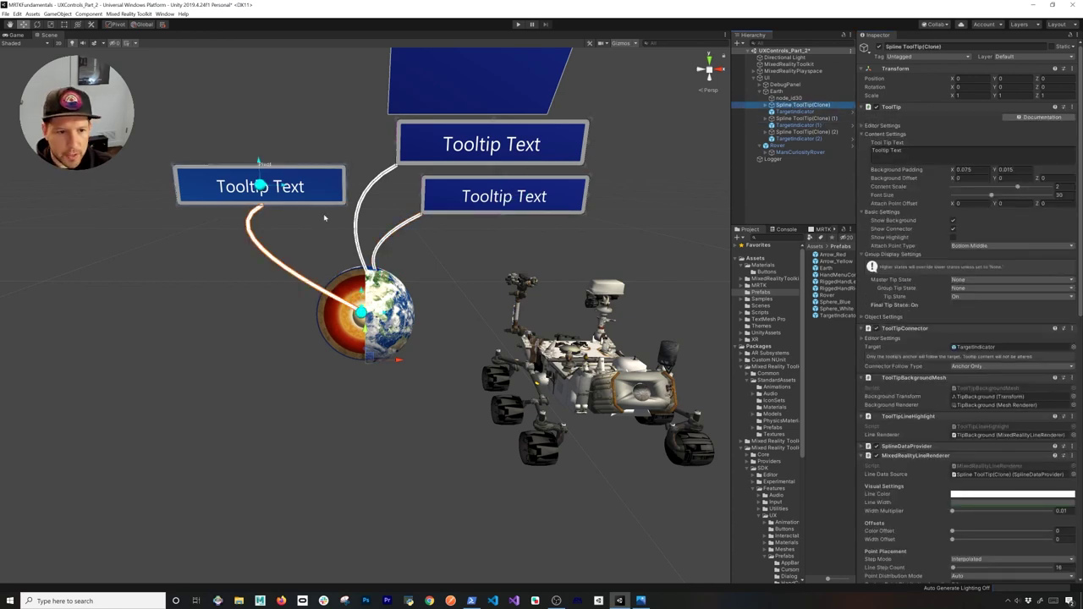
left_click(804, 119)
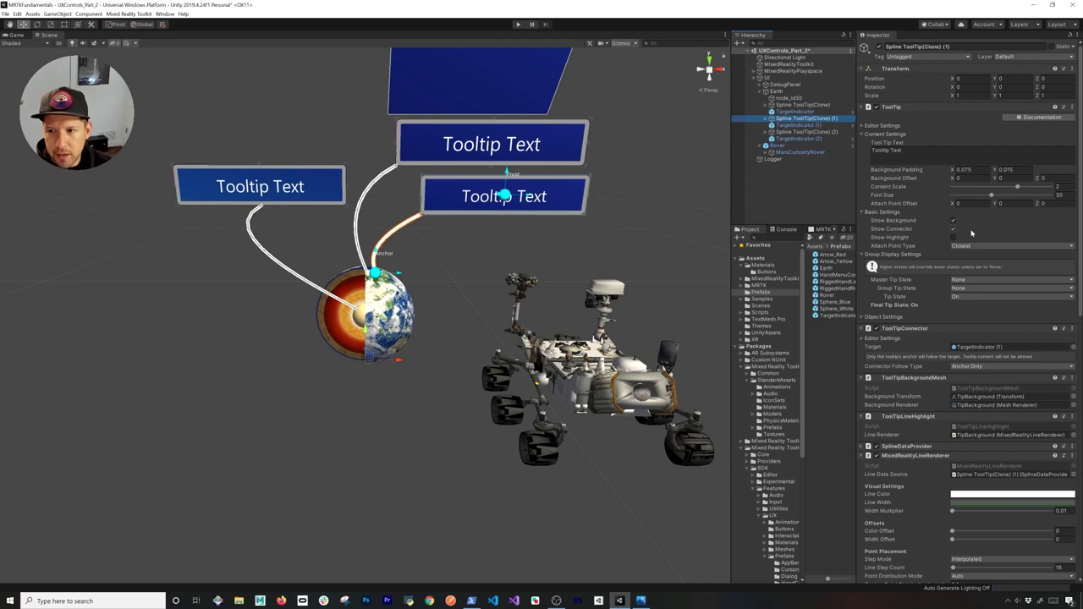
left_click(969, 246)
left_click(980, 255)
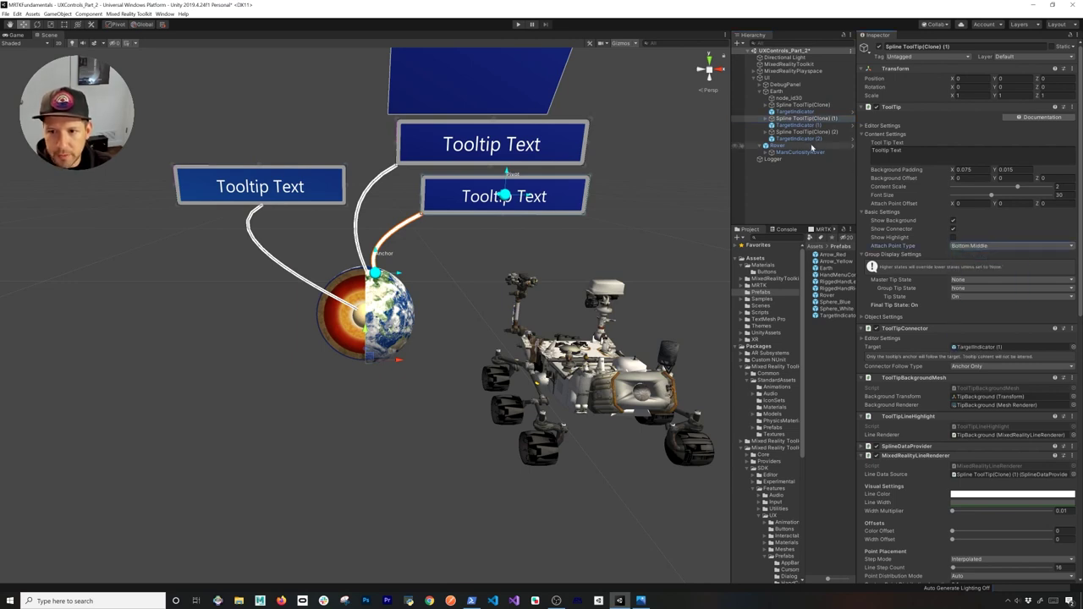
left_click(801, 133)
left_click(973, 246)
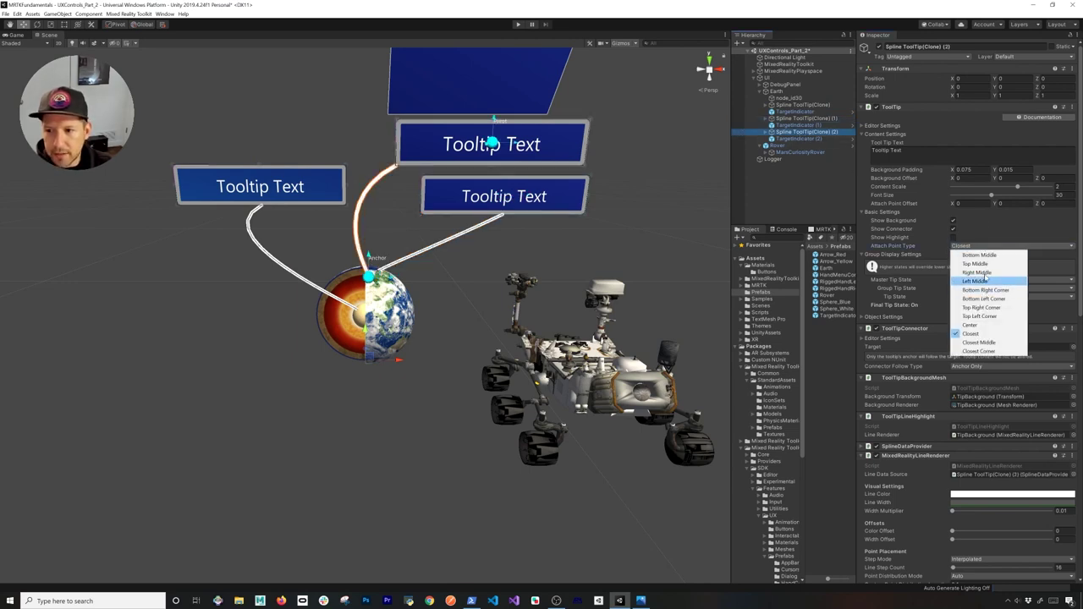
left_click(982, 257)
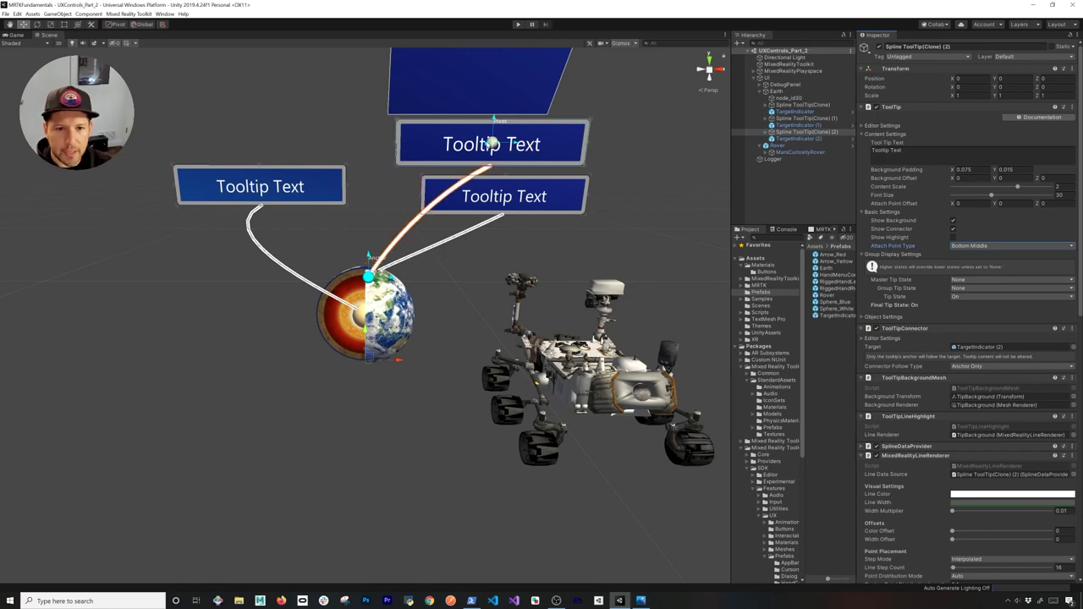
Reposition the labels of Earth's third and second tooltips so that they are spaced apart from each other.
left_click_drag(493, 142, 404, 205)
left_click_drag(347, 155, 412, 127)
left_click(509, 203)
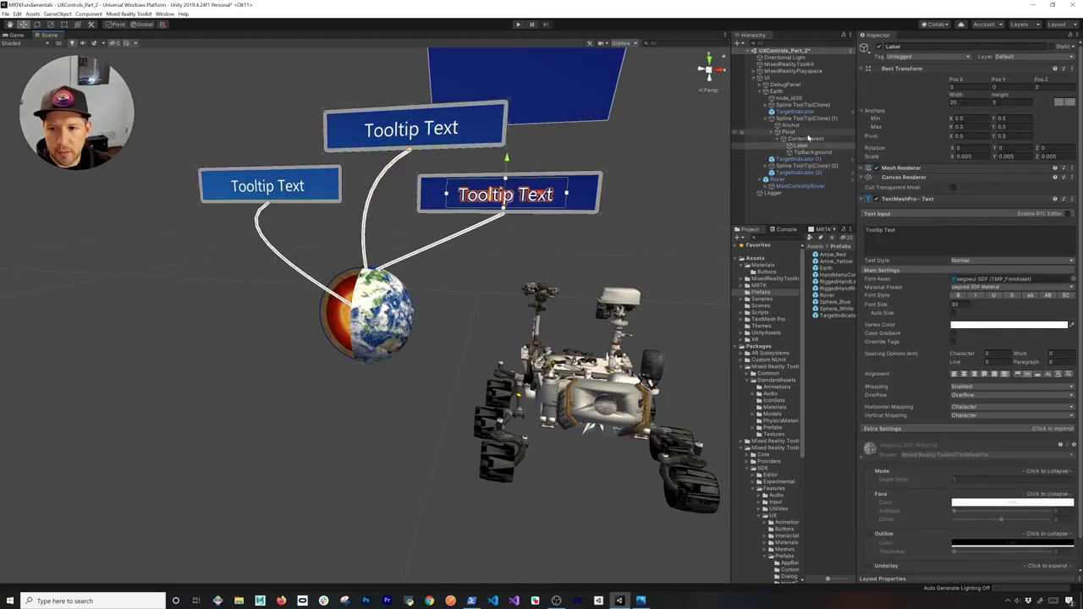
left_click(532, 194)
left_click_drag(506, 193, 356, 277)
left_click_drag(364, 283, 592, 263, "alt")
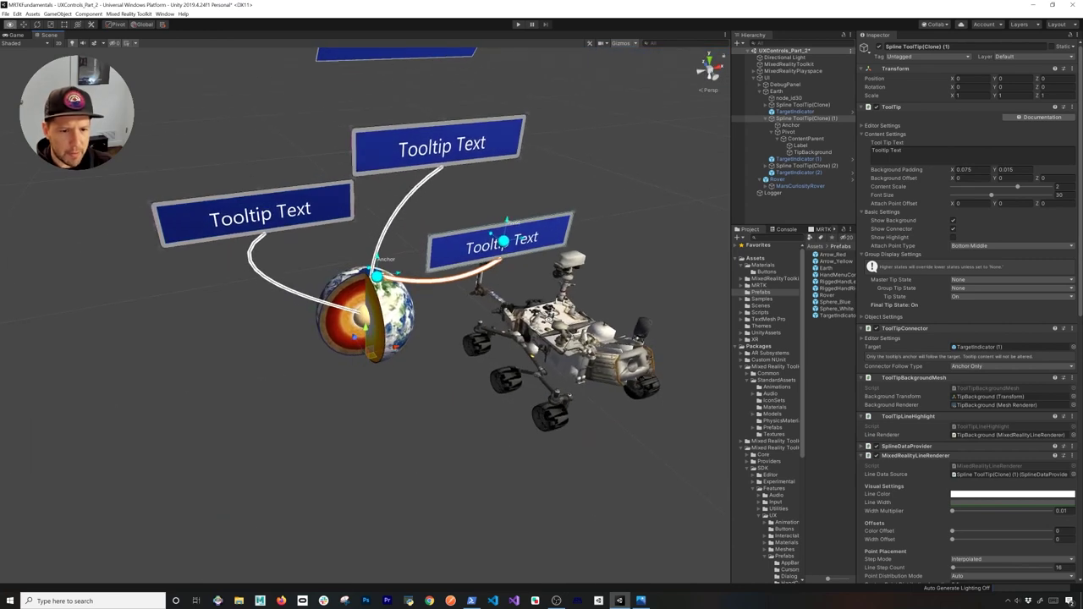
Rename Earth's first and second tooltip objects to Spline ToolTip, dropping the Clone suffix and number.
left_click(808, 104)
key("F2")
left_click(816, 108)
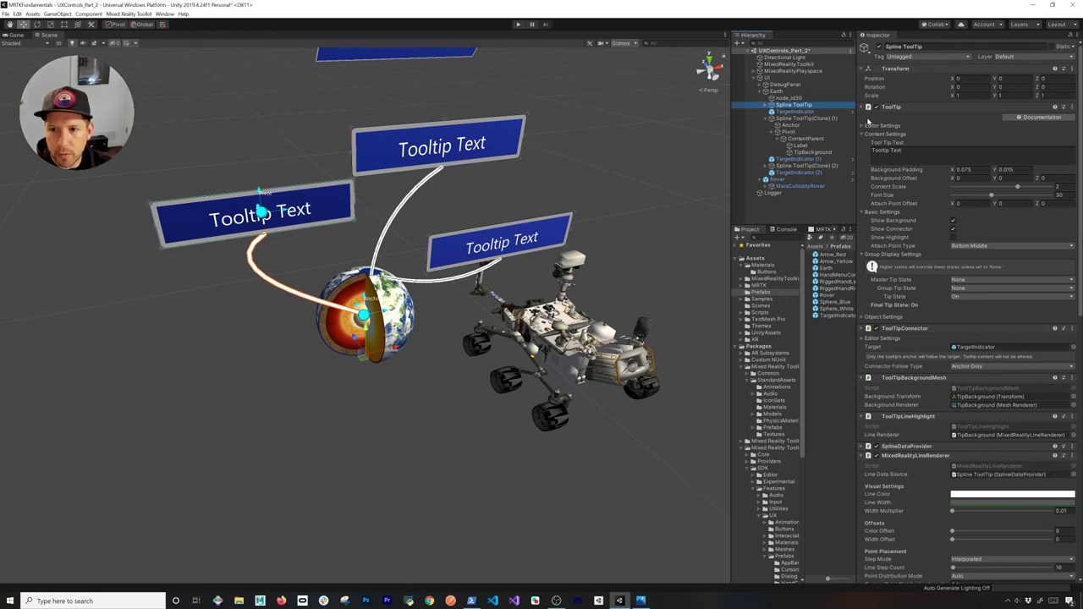
left_click(814, 120)
key("F2")
left_click_drag(813, 120, 826, 121)
key("BackSpace")
key("Return")
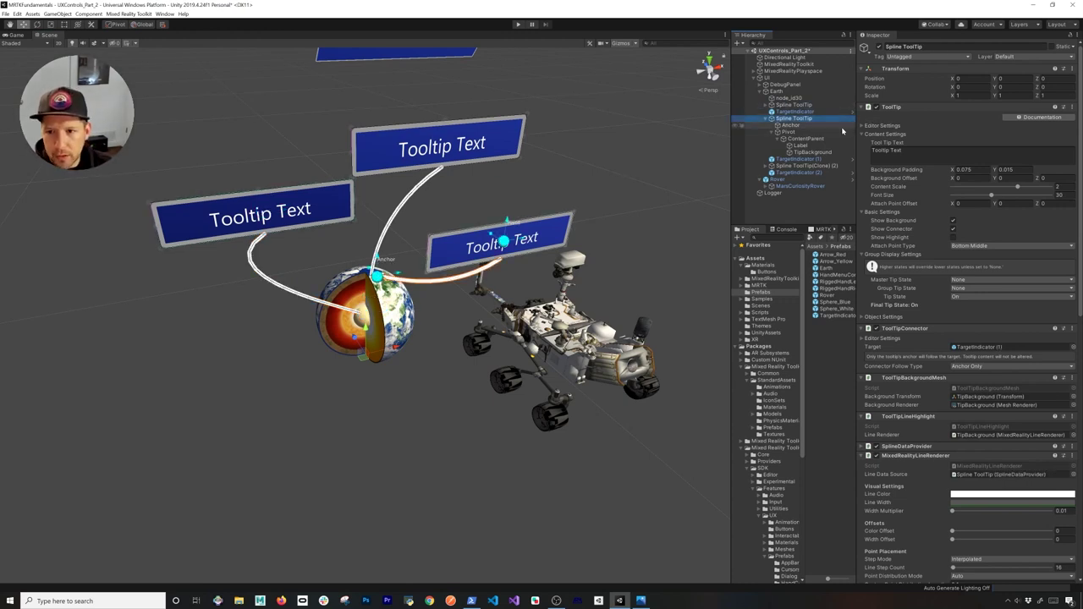
Rename Earth's third tooltip object to Spline ToolTip and both numbered target indicators to TargetIndicator.
left_click(766, 118)
left_click(811, 125)
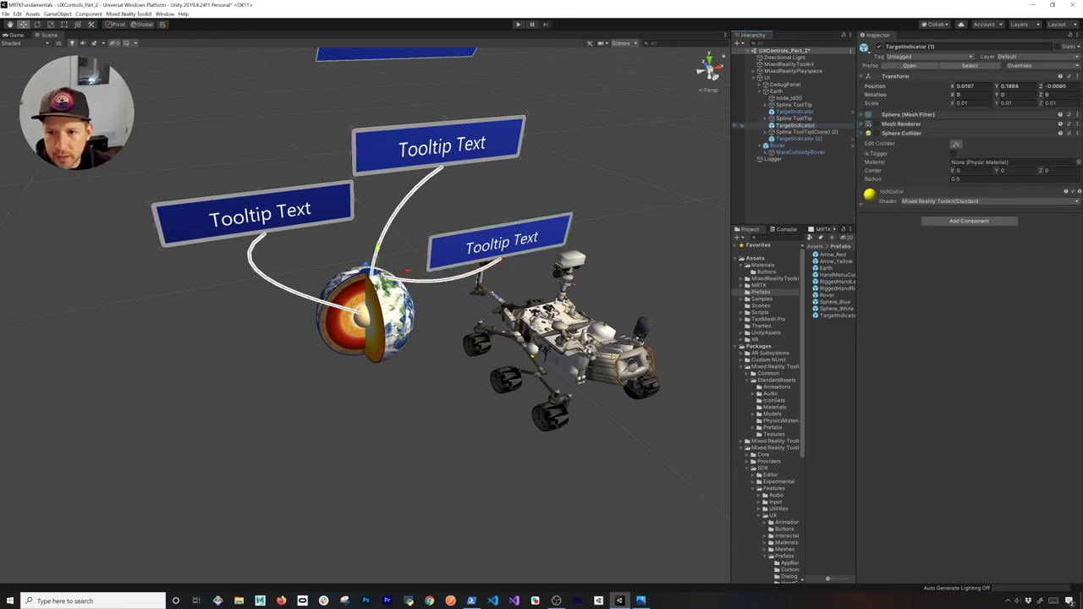
double_click(812, 133)
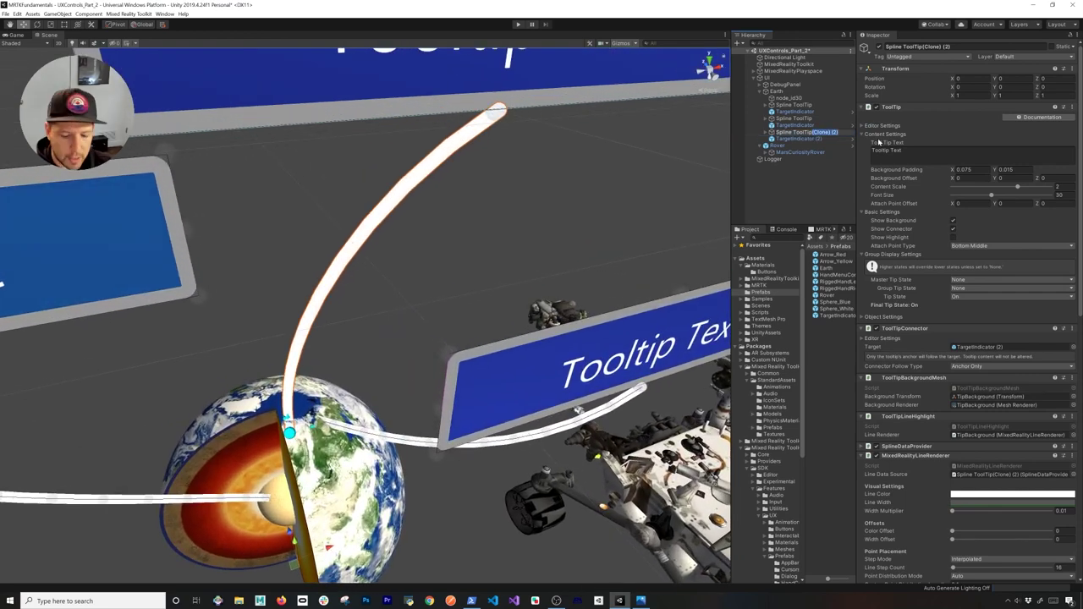
left_click(825, 139)
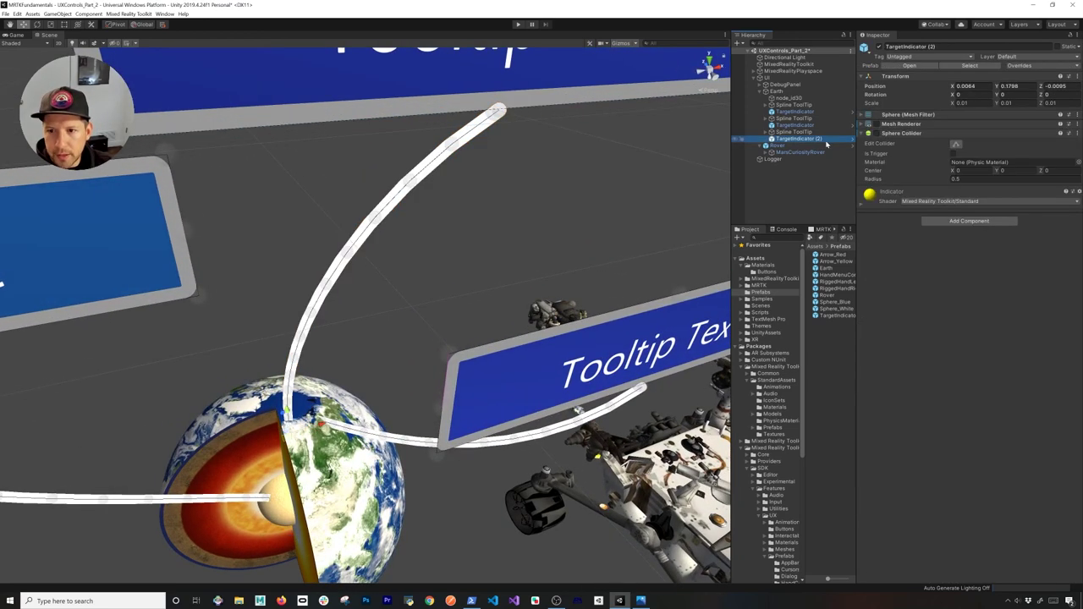
key("F2")
key("End")
key("Return")
Set the Tool Tip Text of the first tooltip, attached to Earth's core, to "Earth Inner Core".
scroll(645, 215, "down", 5)
left_click(793, 105)
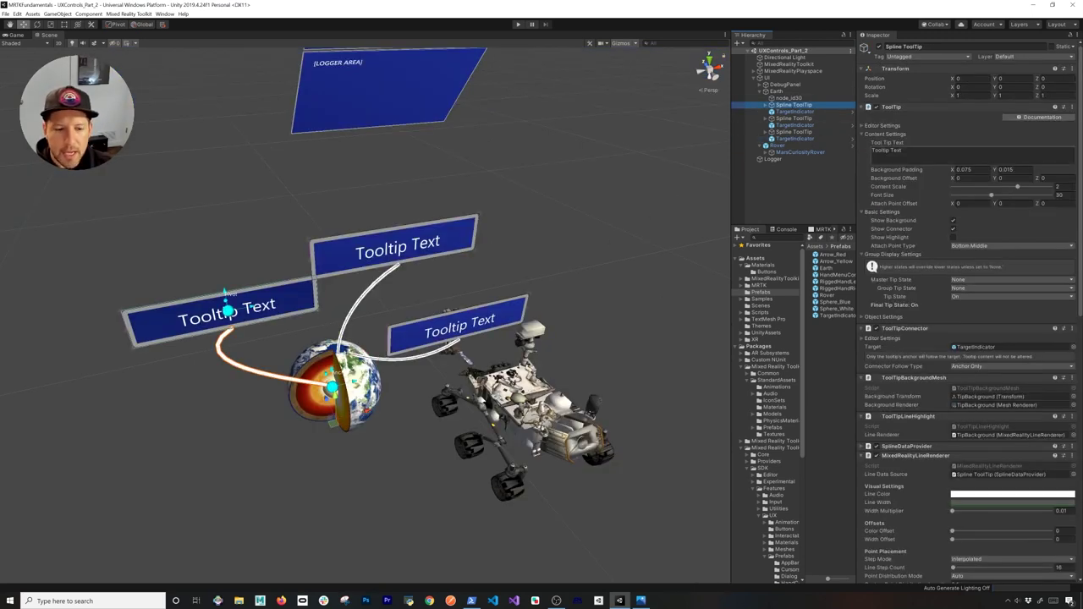
left_click(910, 155)
type("Earth Inne")
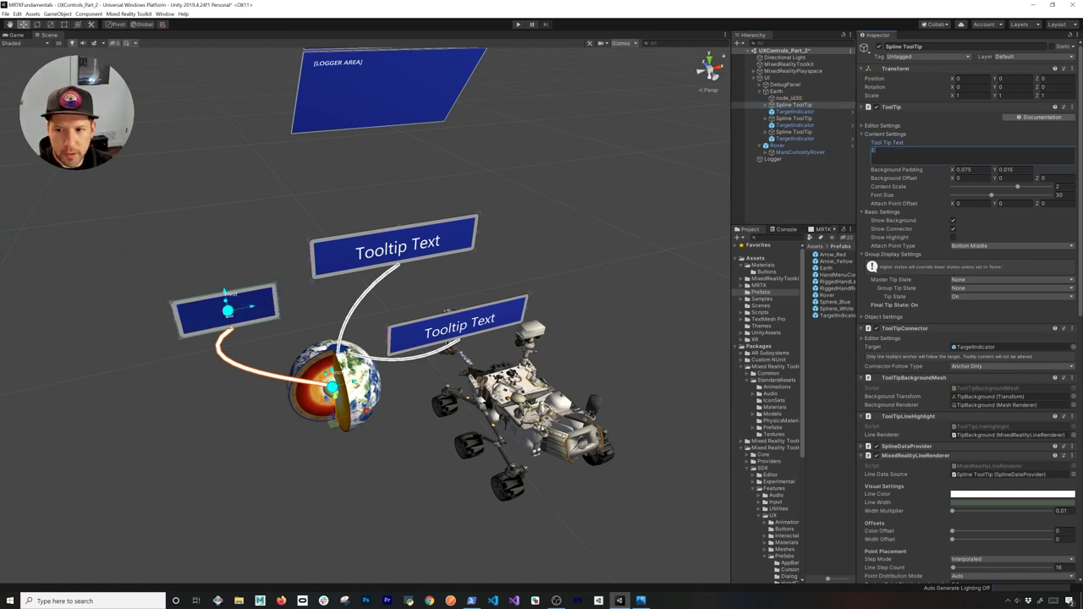
type("r Core")
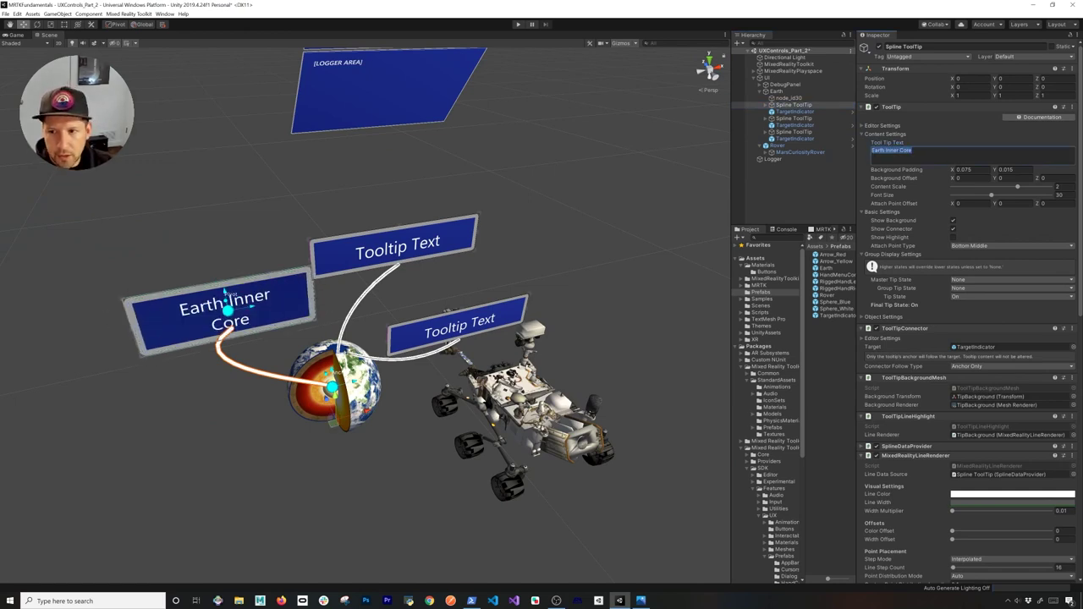
Set the second tooltip's Tool Tip Text to "Earth Crust".
left_click(793, 118)
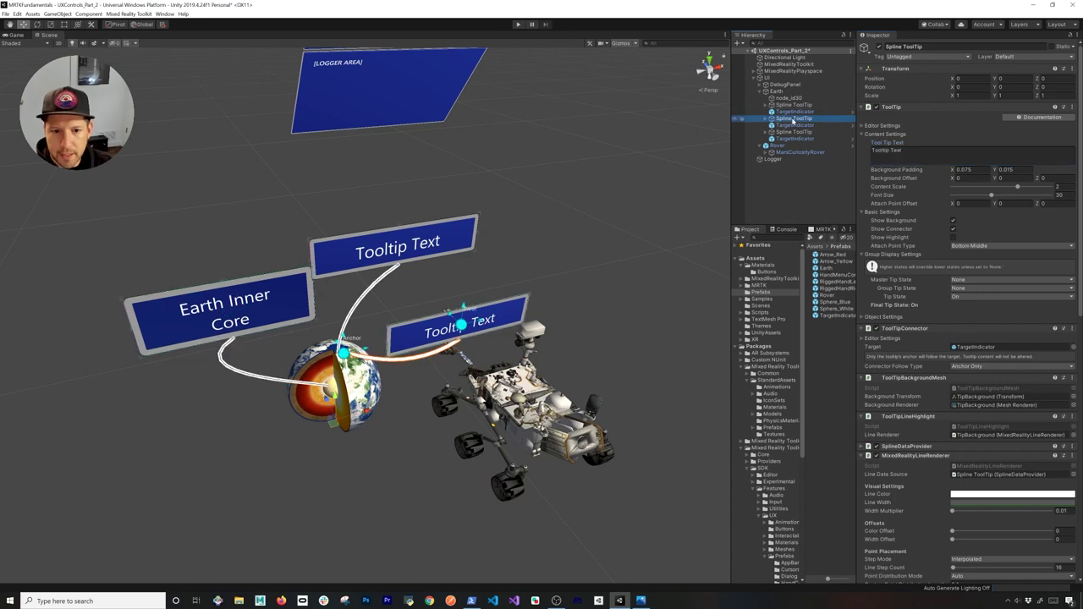
left_click(872, 152)
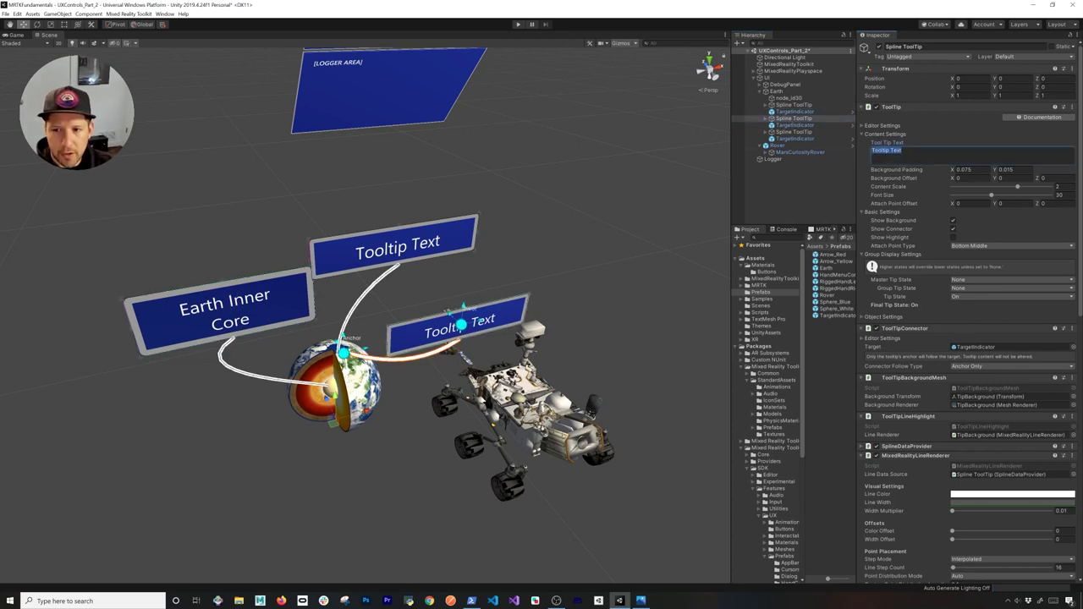
type("Earth Inner Core")
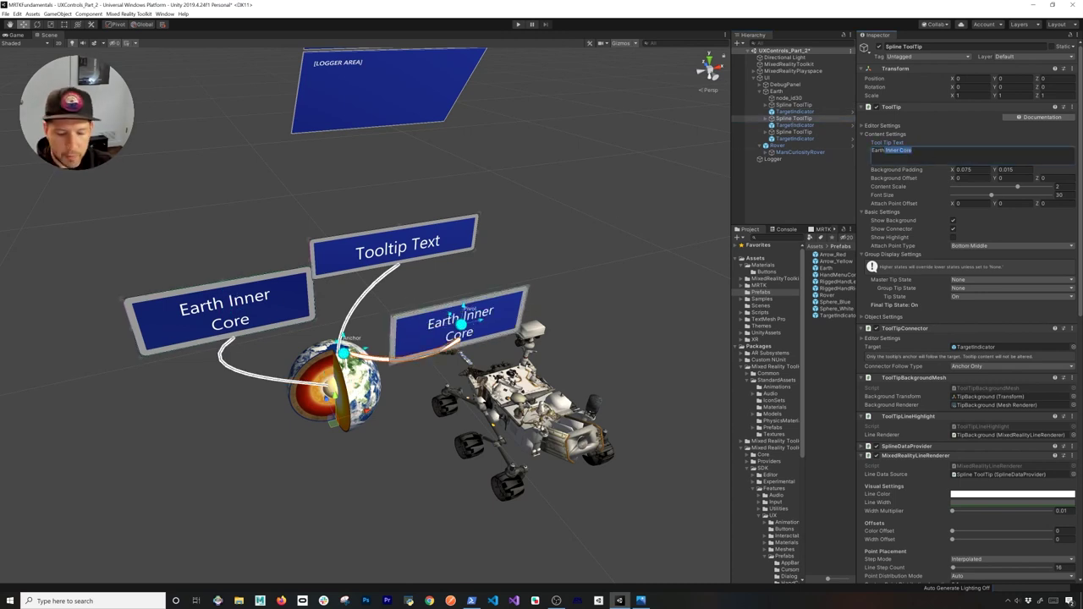
key("BackSpace")
type("Ou")
key("BackSpace")
key("BackSpace")
type("Crust")
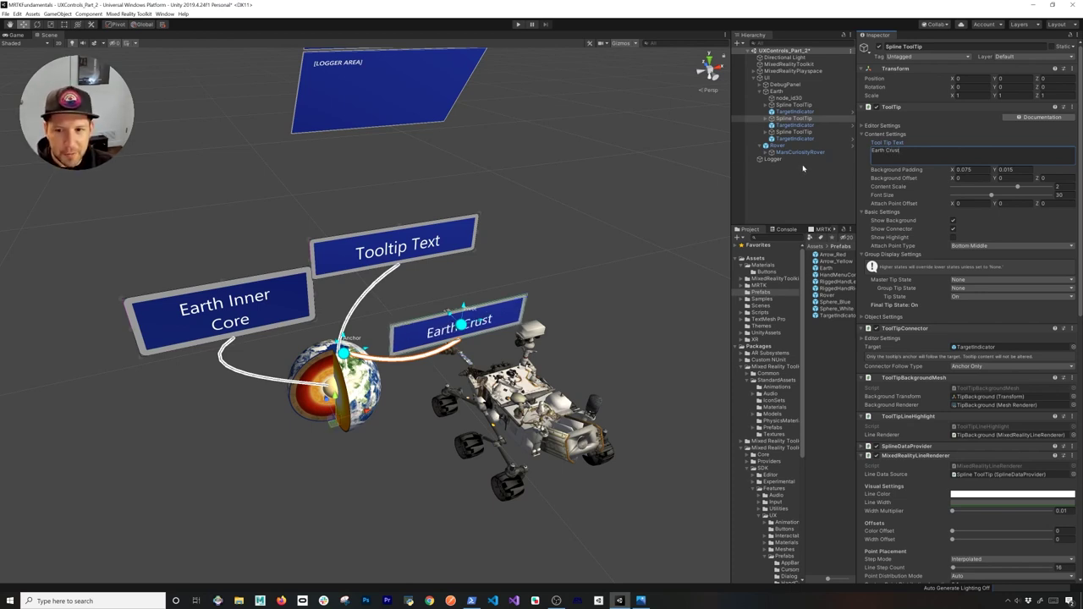
Set the third tooltip's Tool Tip Text to "Earth Outer Core".
left_click(794, 132)
left_click(931, 151)
type("Earth Inner Core")
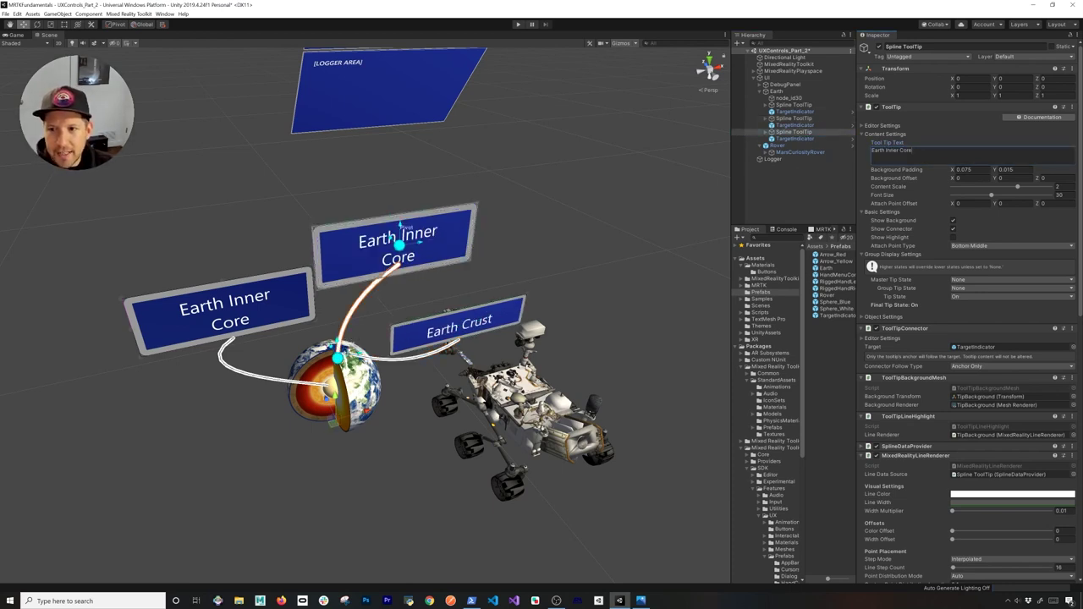
type("Outer")
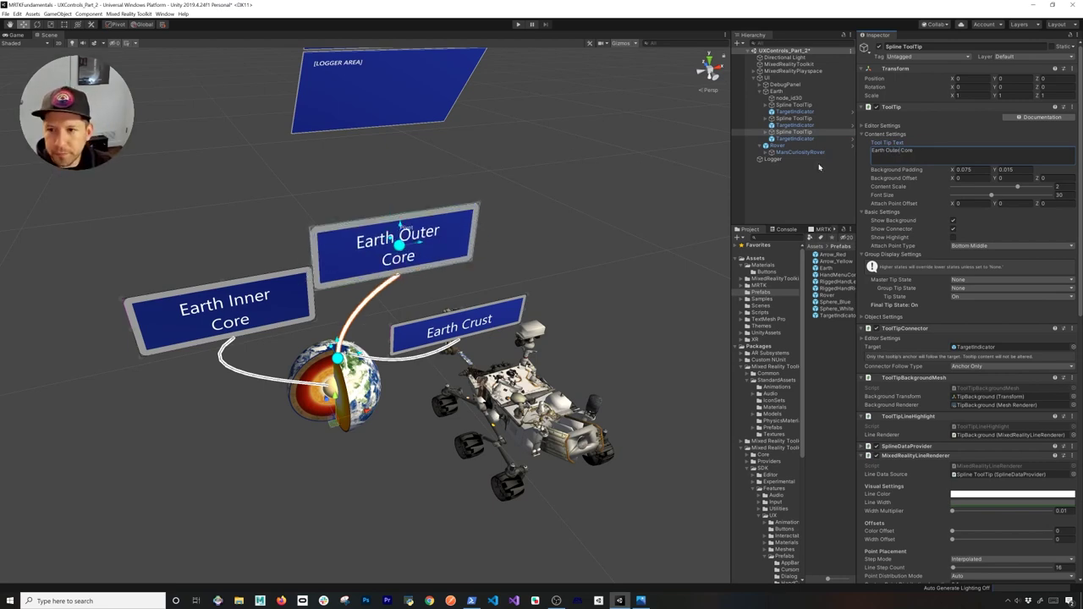
Set the Earth Inner Core tooltip's Content Scale to 1 and its Font Size to 25.
left_click_drag(510, 282, 420, 188, "alt")
left_click_drag(423, 246, 510, 243, "alt")
left_click(794, 110)
left_click(792, 104)
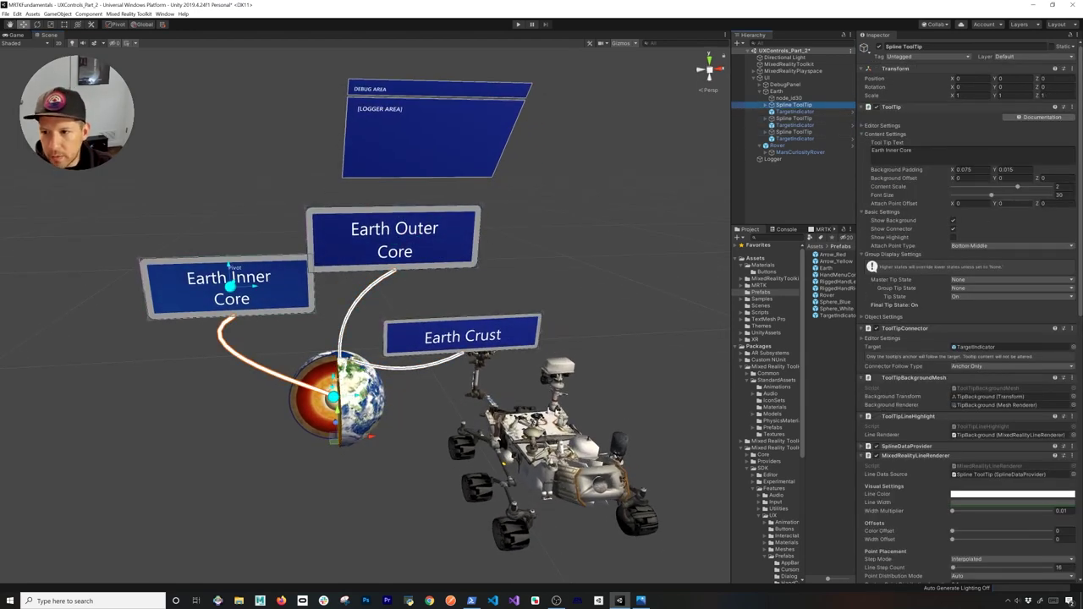
left_click_drag(1018, 189, 998, 196)
key("ctrl+z")
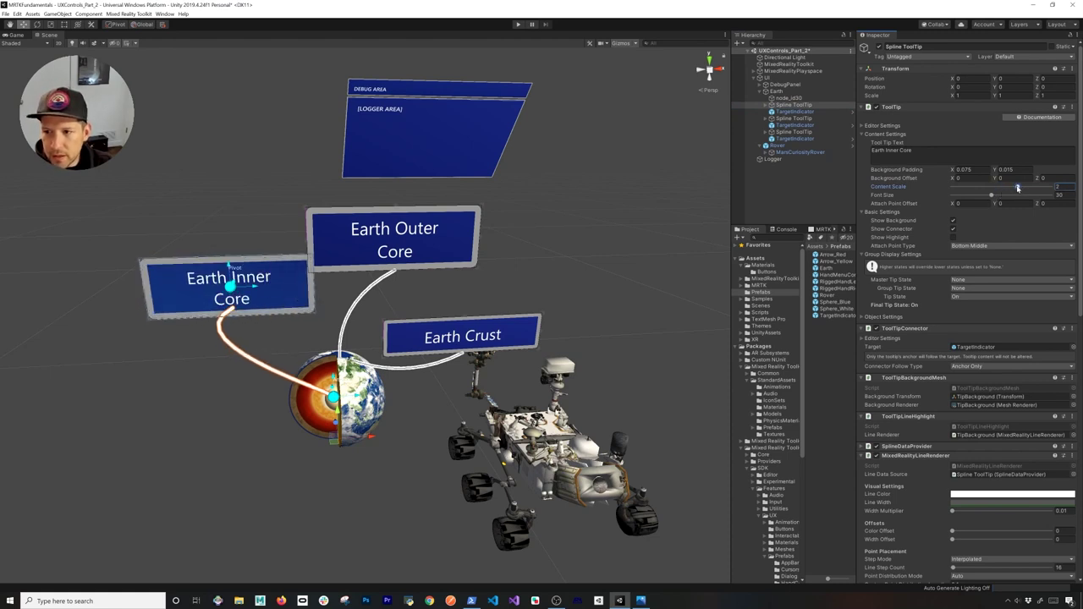
type("1")
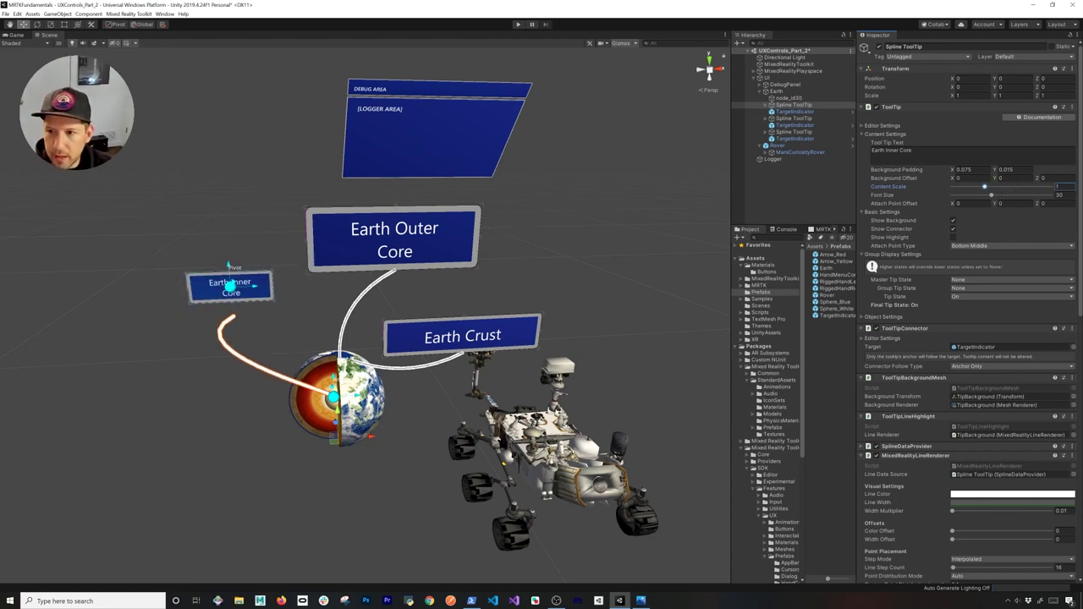
type("25")
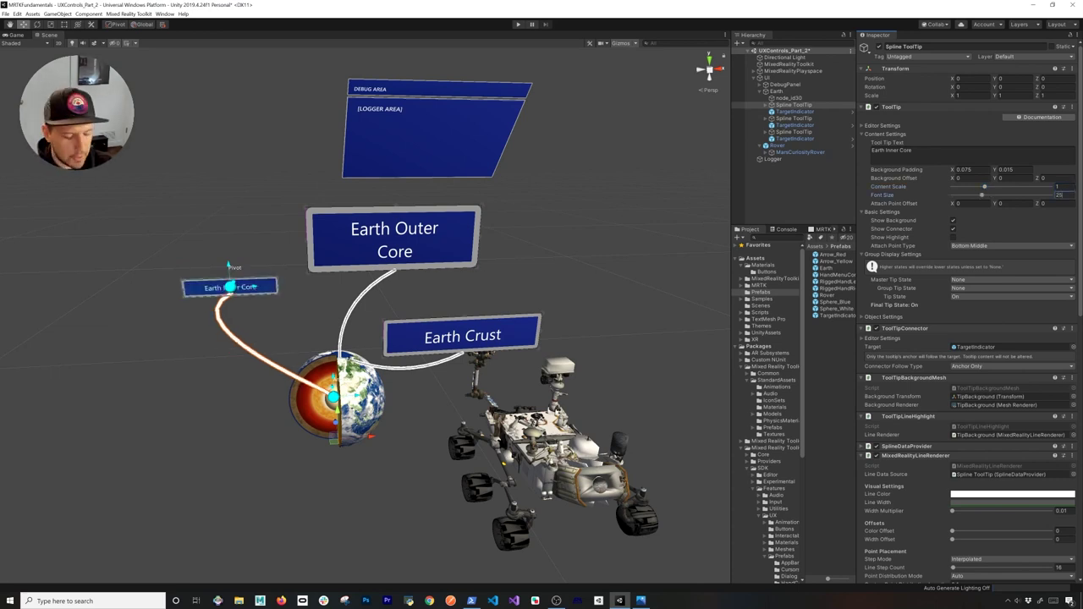
Set the Earth Crust tooltip's Font Size to 25 and its Content Scale to 1.5.
left_click(794, 118)
type("25")
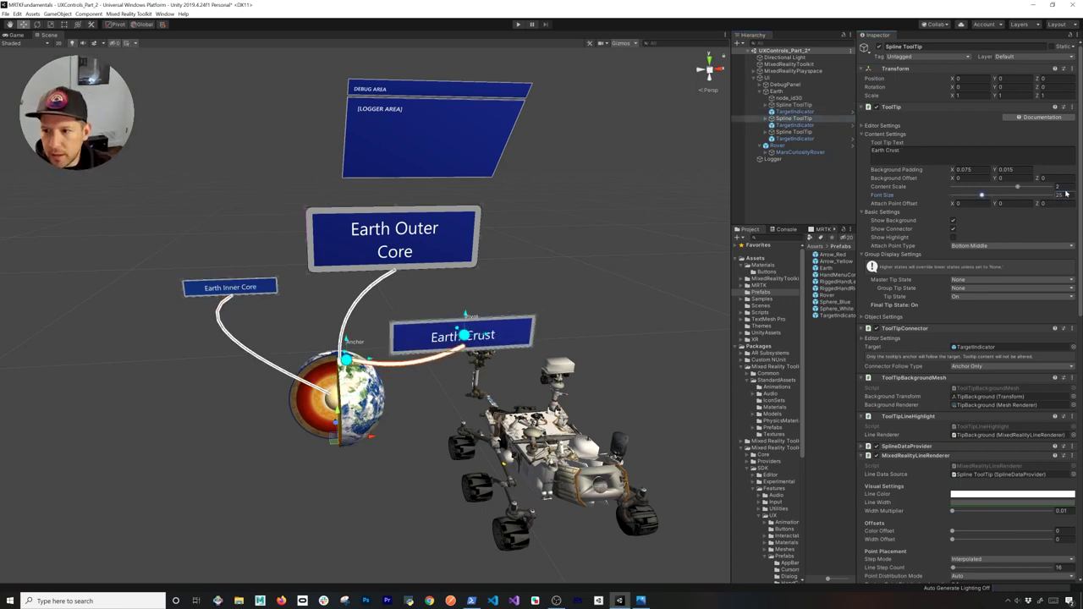
type("1")
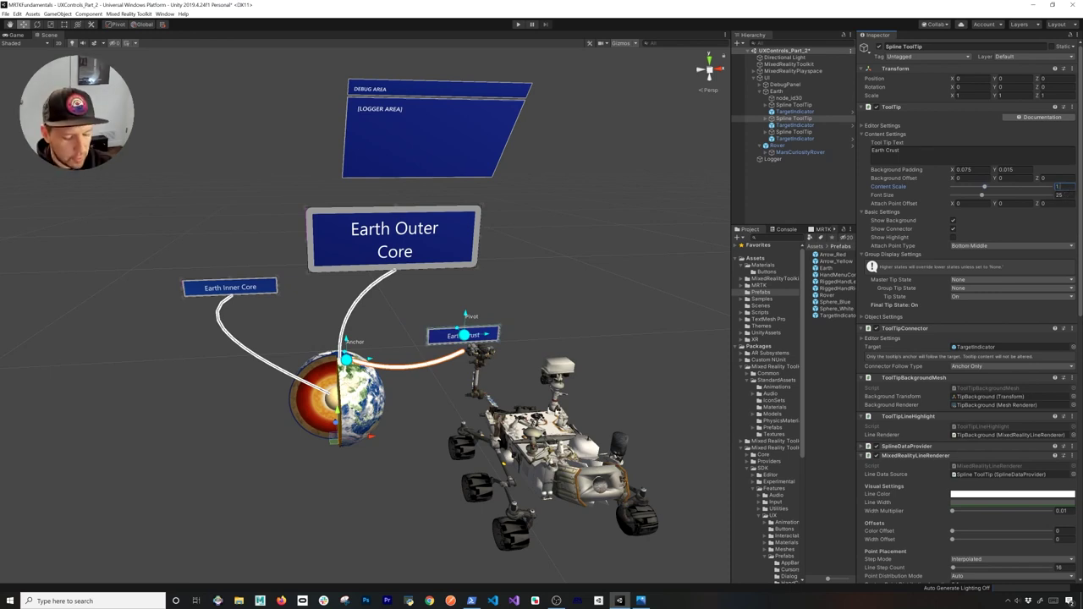
type(".5")
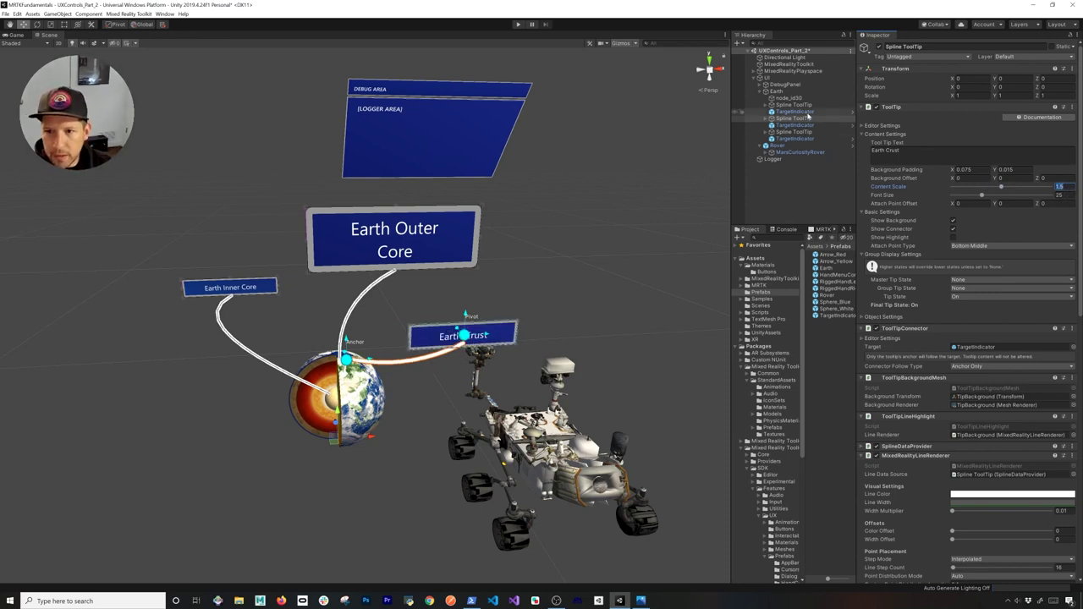
Set the Earth Inner Core tooltip's Content Scale to 1.5.
left_click(812, 108)
left_click(1063, 186)
type("1.5")
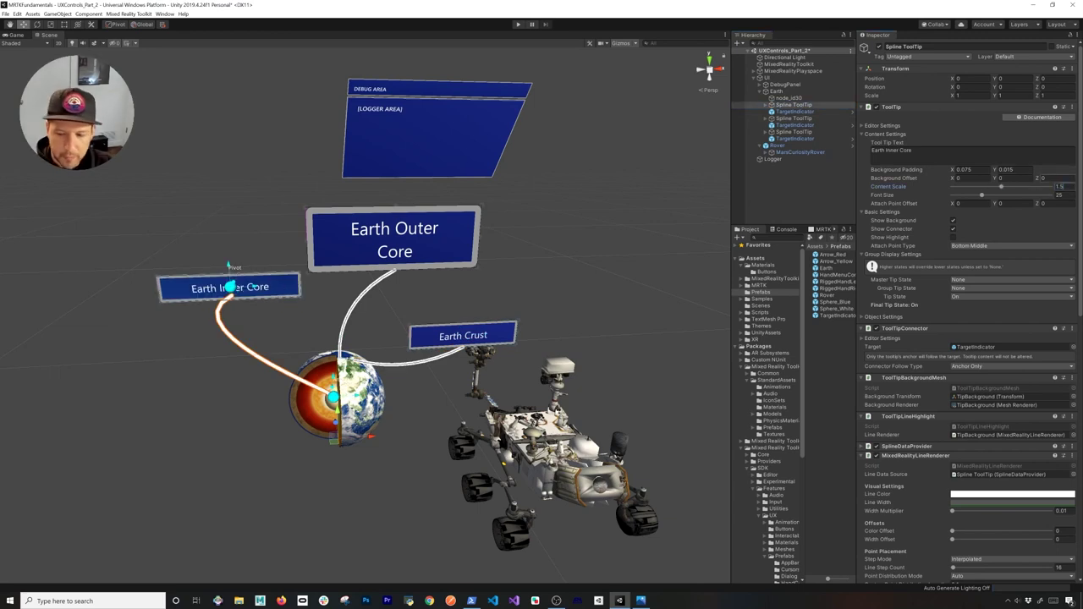
Set the Earth Outer Core tooltip's Content Scale to 1.5 and its Font Size to 25.
left_click(806, 132)
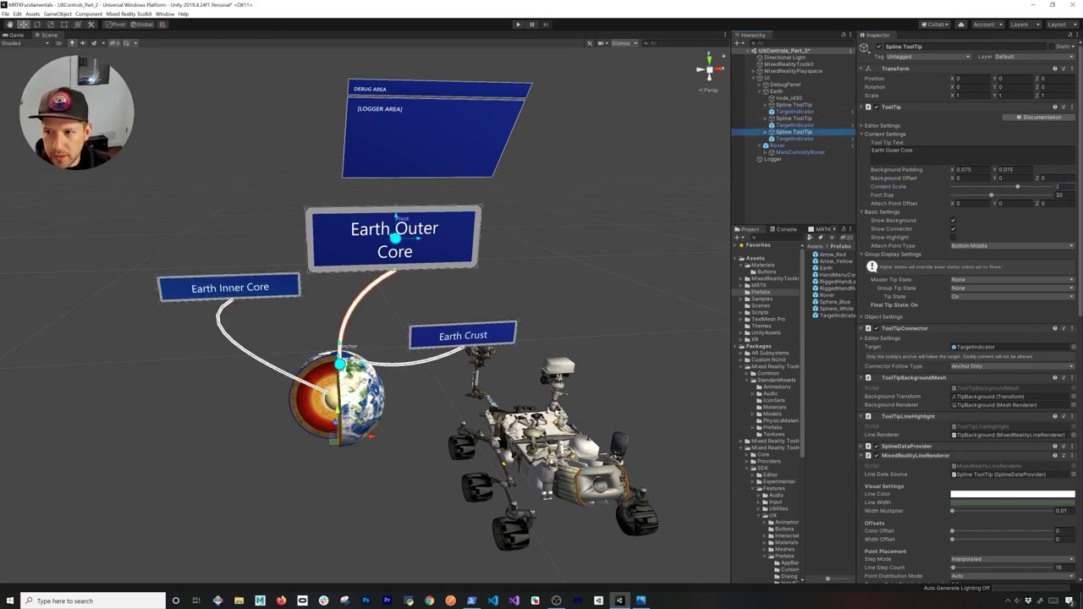
left_click(1063, 187)
type("1.5")
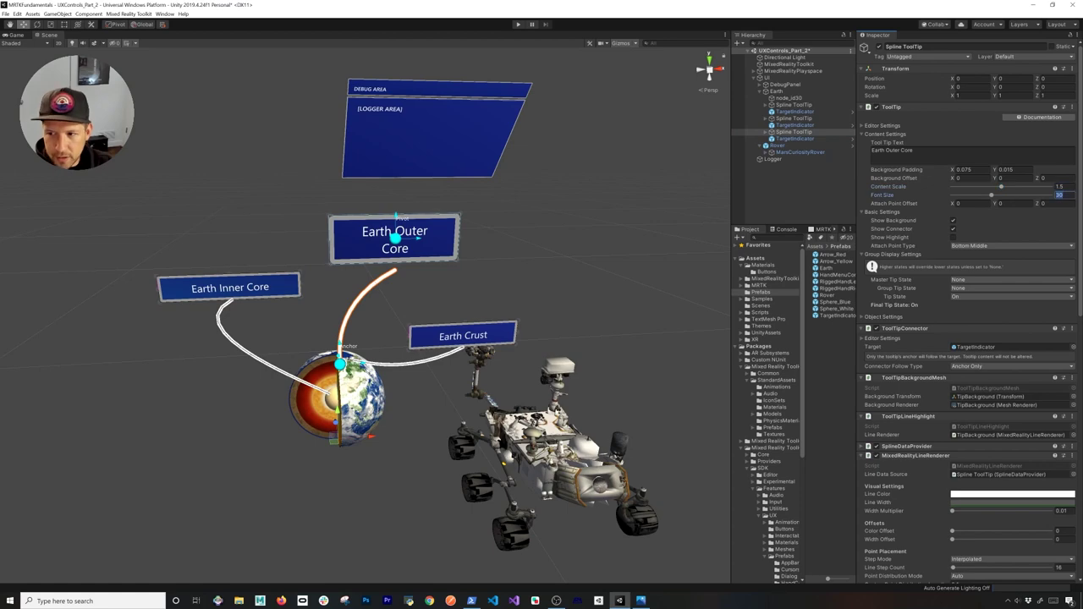
type("25")
Nudge the Earth Crust tooltip's label into a better position and check the tooltip layout in the Game view.
left_click_drag(608, 185, 491, 252, "alt")
left_click_drag(373, 259, 492, 352)
left_click(435, 336)
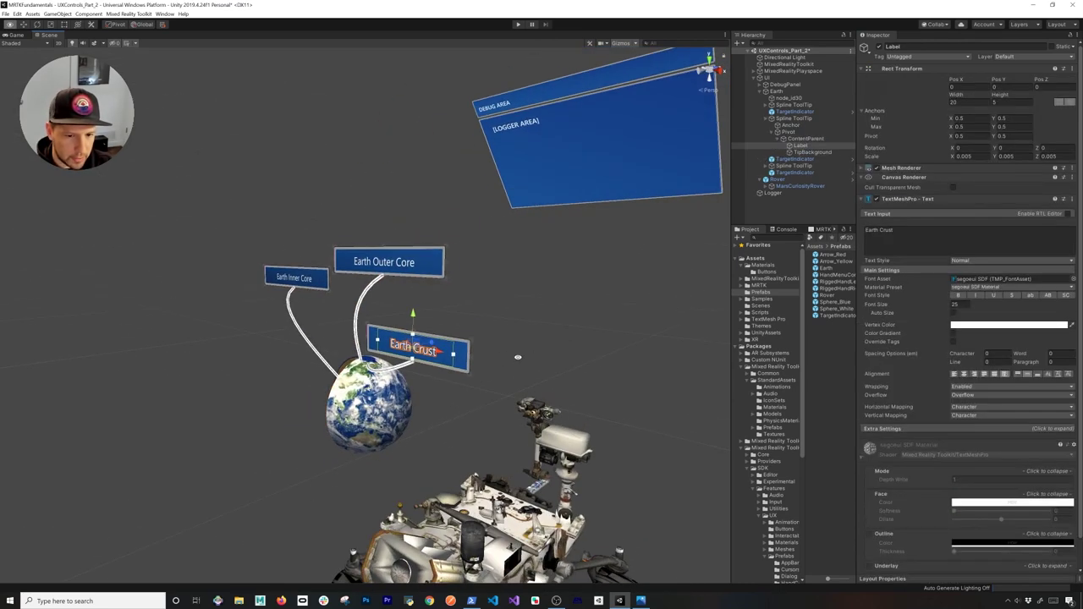
left_click(791, 119)
left_click_drag(413, 348, 424, 342)
left_click_drag(425, 342, 345, 366, "alt")
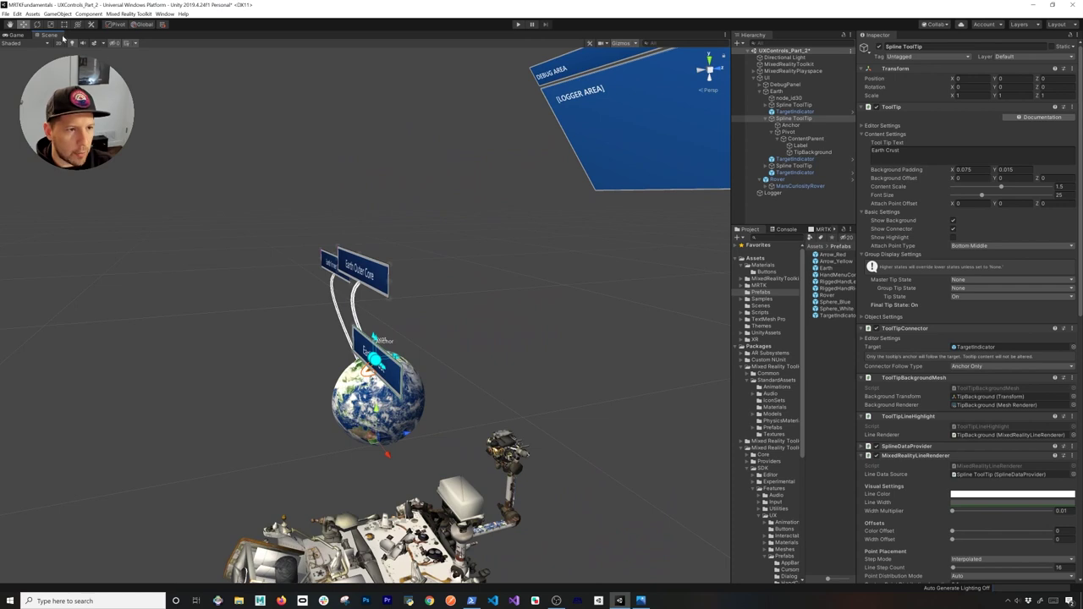
left_click(12, 35)
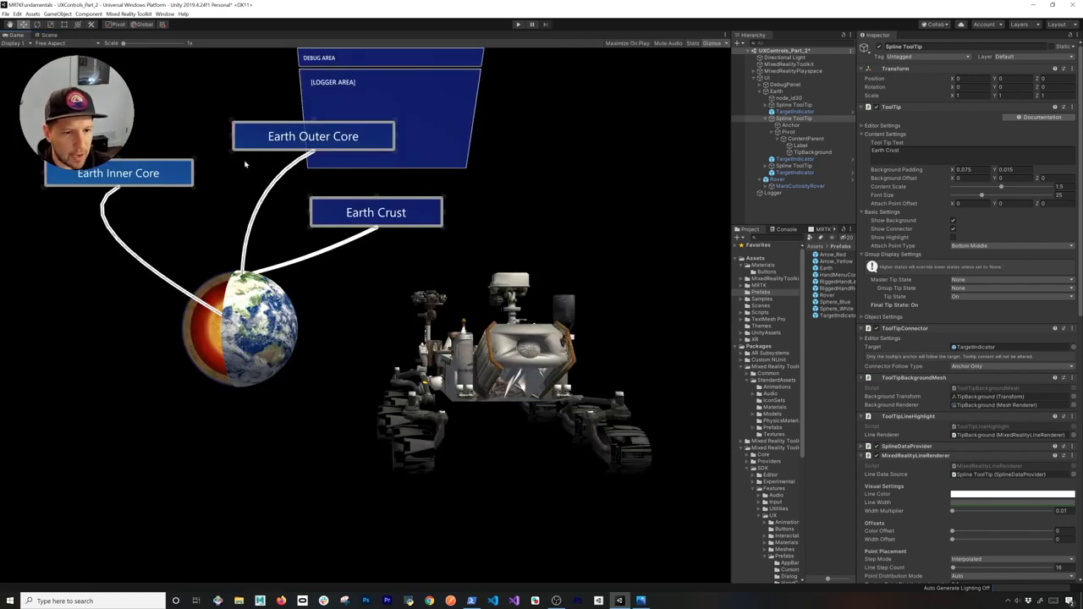
Run the scene and move Earth around with the simulated hand to check how its three tooltips follow.
left_click(49, 35)
left_click_drag(439, 333, 429, 327, "alt")
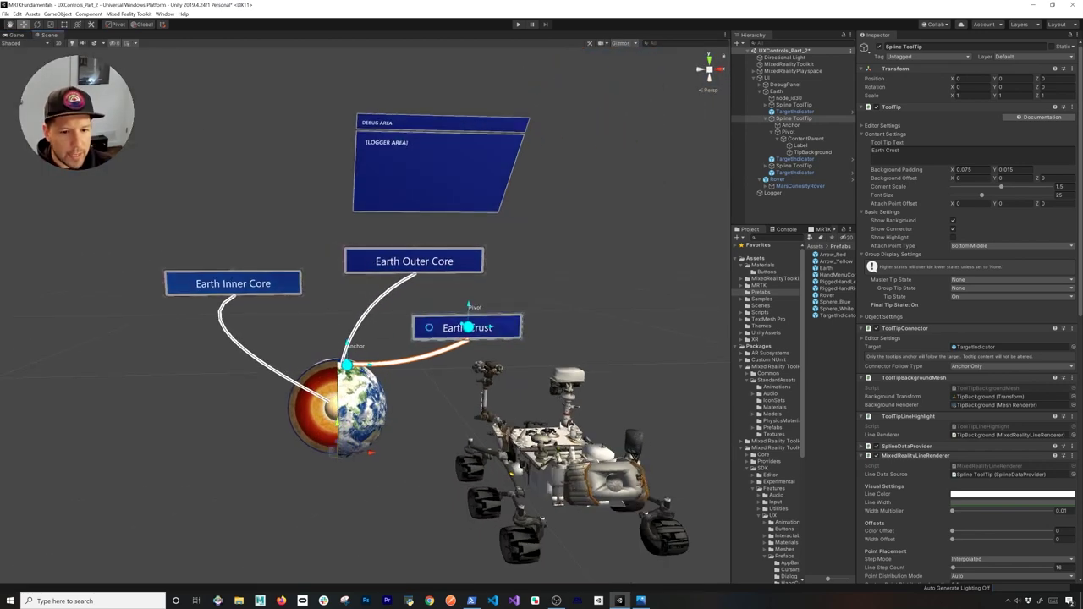
left_click(16, 34)
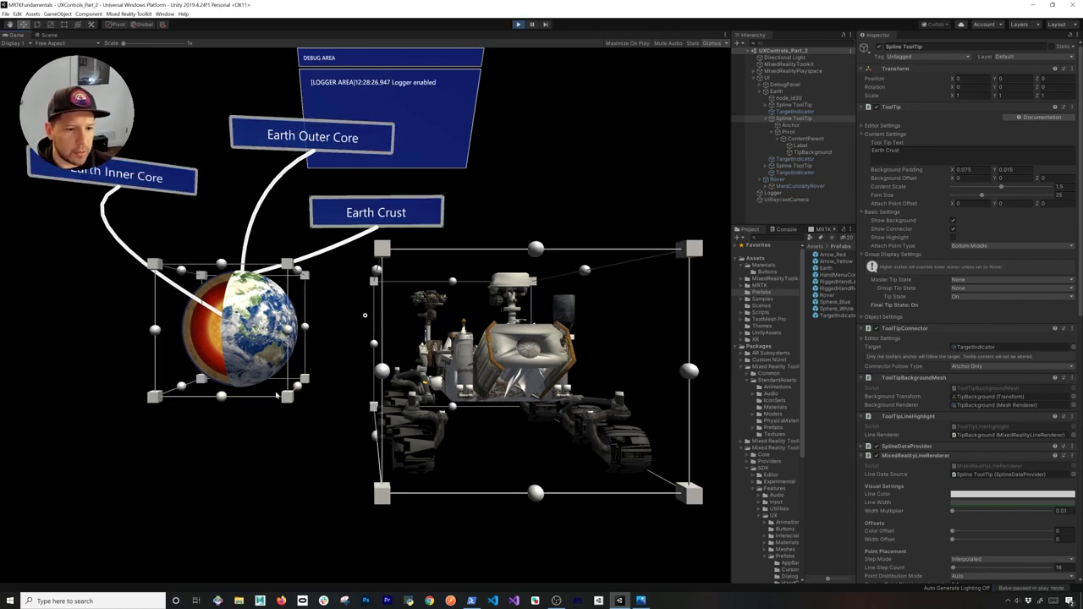
key("space")
mouse_move(240, 421)
left_mouse_down()
mouse_move(222, 416)
mouse_move(174, 337)
mouse_move(305, 433)
mouse_move(229, 364)
mouse_move(647, 347)
mouse_move(279, 386)
mouse_move(245, 421)
left_mouse_up()
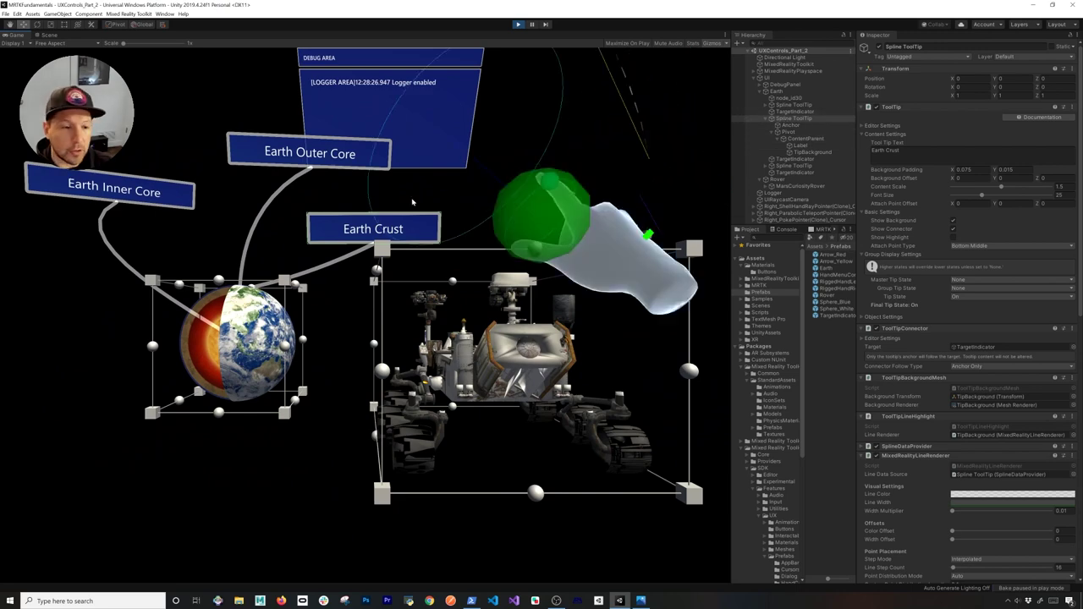
left_click_drag(288, 401, 242, 389)
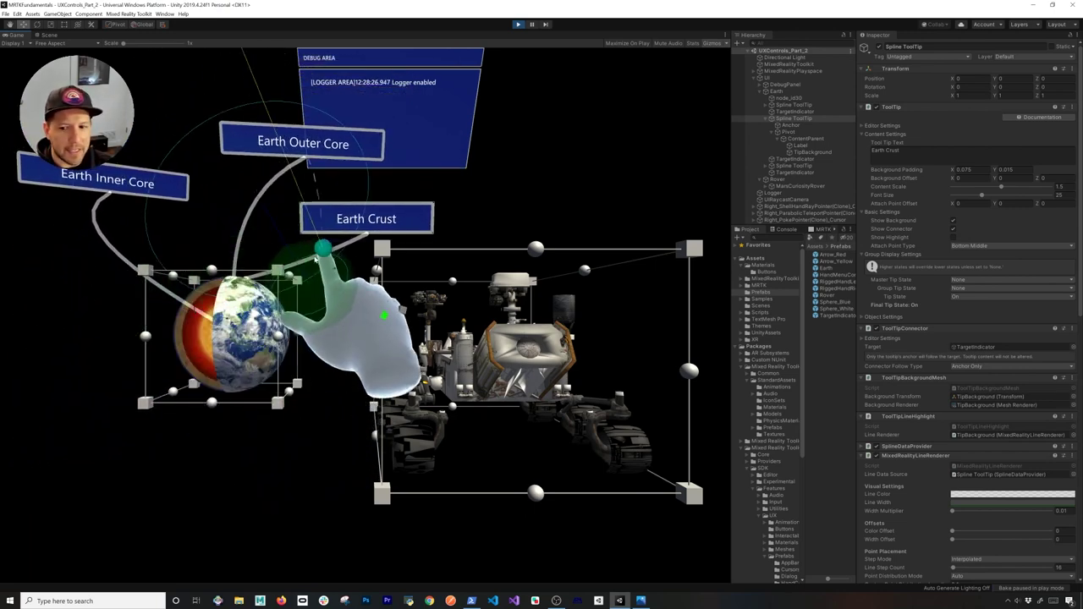
left_click_drag(310, 334, 207, 347)
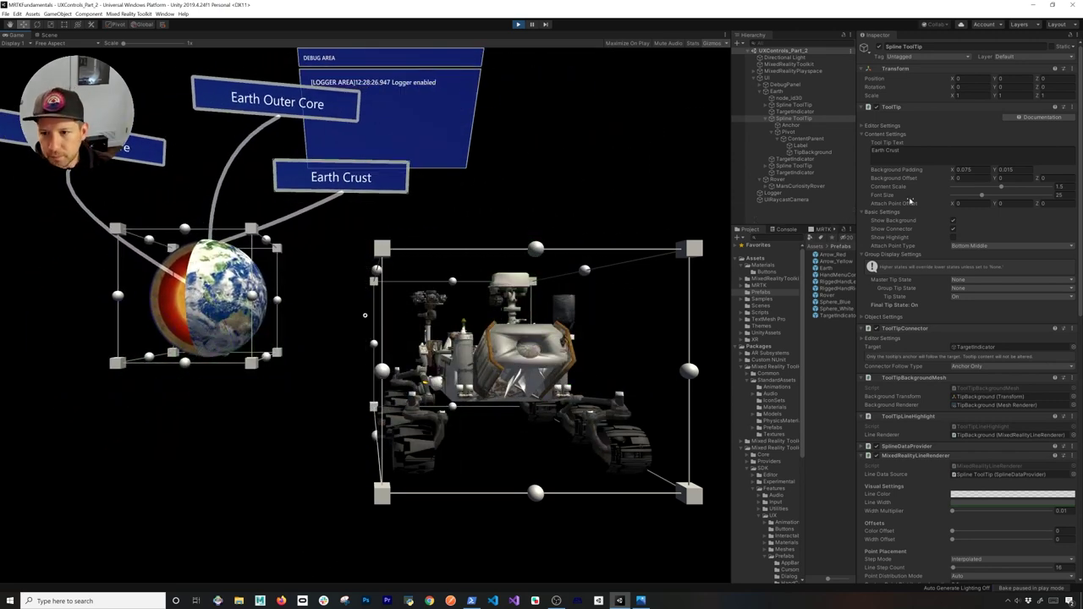
scroll(931, 254, "down", 10)
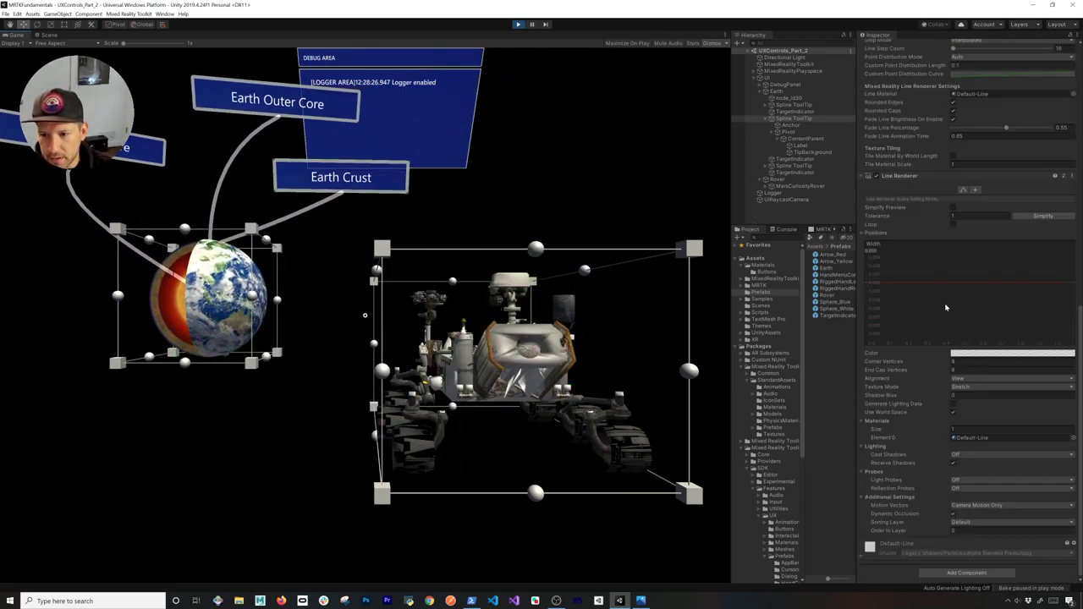
scroll(946, 308, "up", 10)
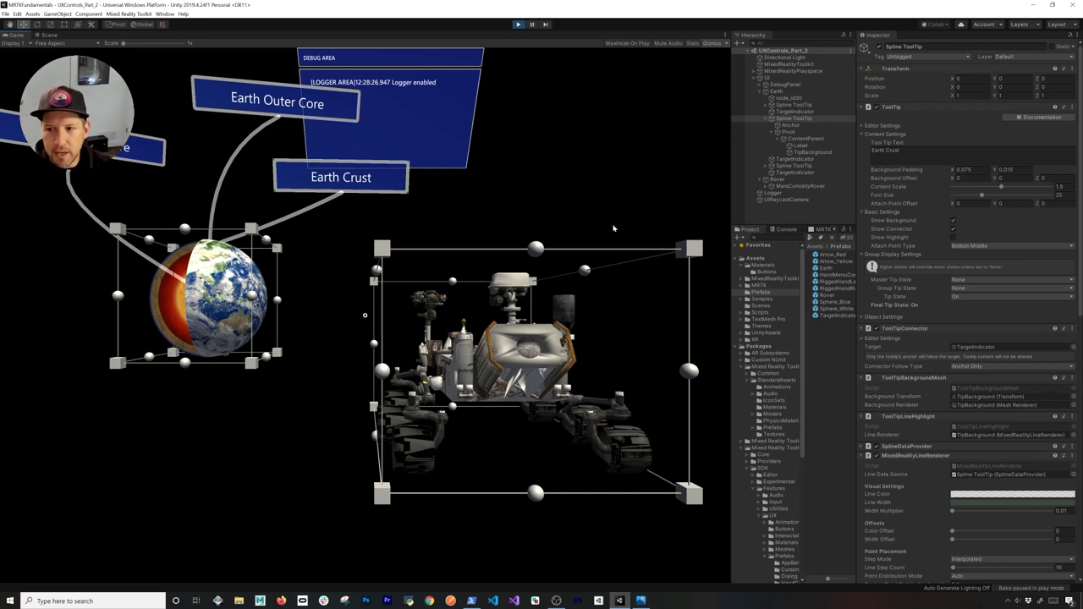
left_click(519, 25)
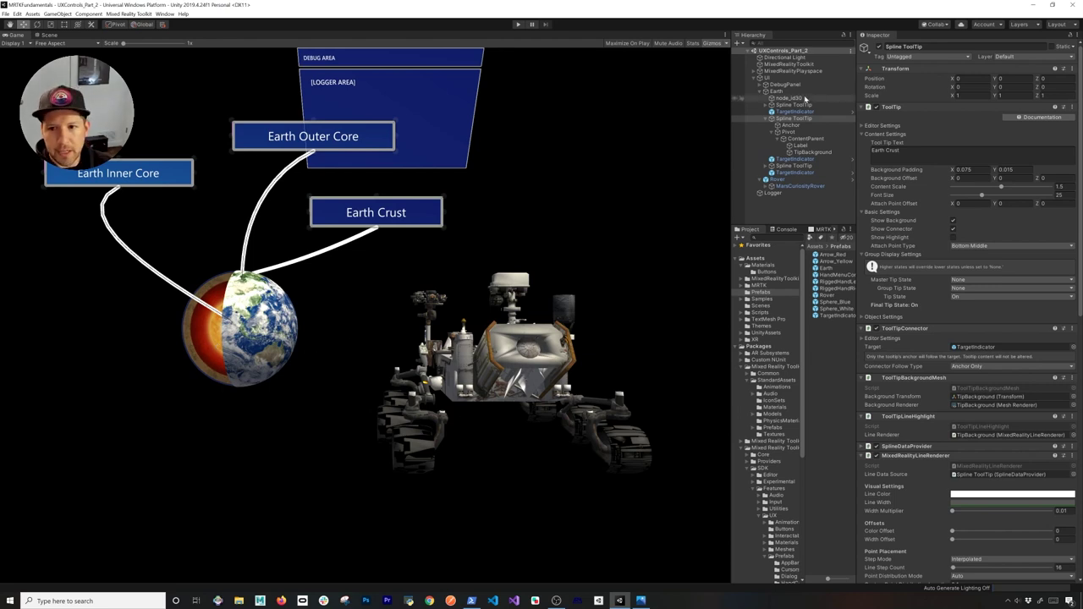
Examine the Earth object's child hierarchy and its Object Manipulator settings.
left_click(765, 119)
left_click(765, 118)
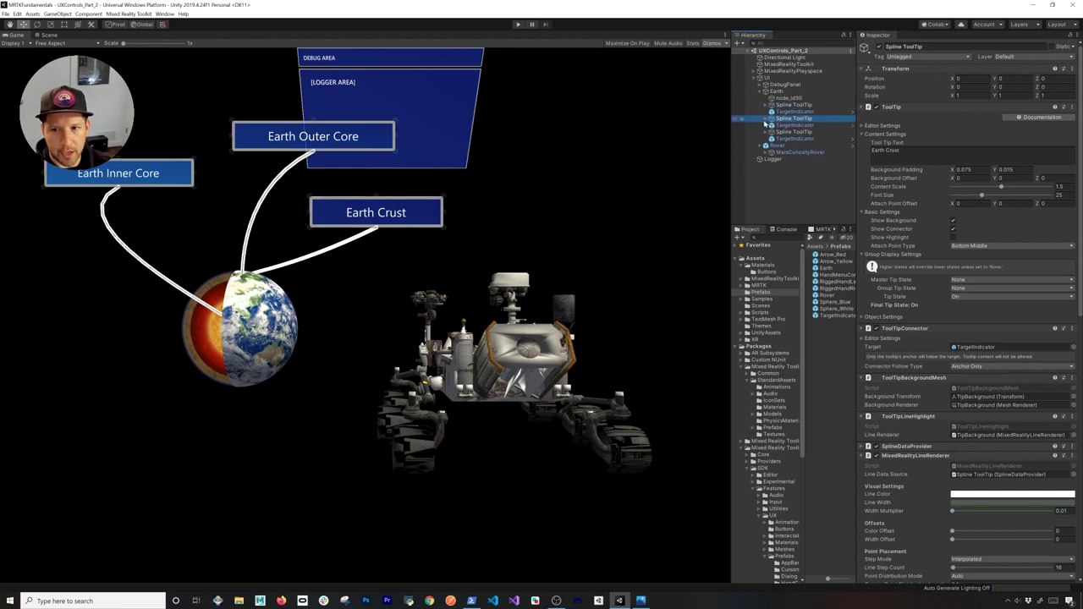
left_click(779, 91)
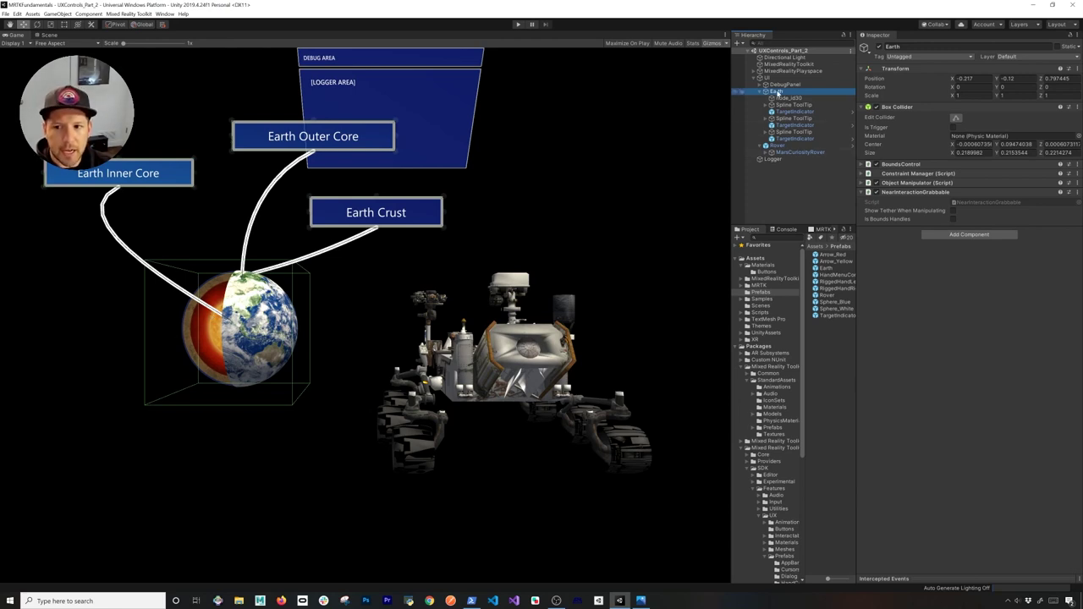
left_click(922, 184)
left_click(778, 92)
left_click(759, 92)
mouse_move(953, 78)
left_mouse_down()
mouse_move(930, 79)
mouse_move(952, 81)
left_mouse_up()
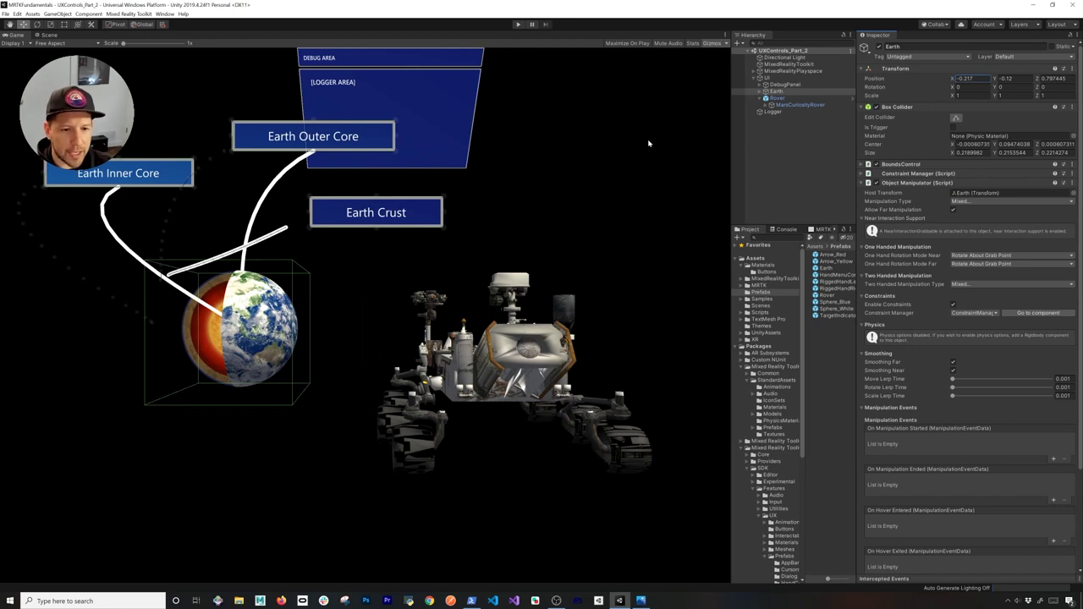
left_click(764, 91)
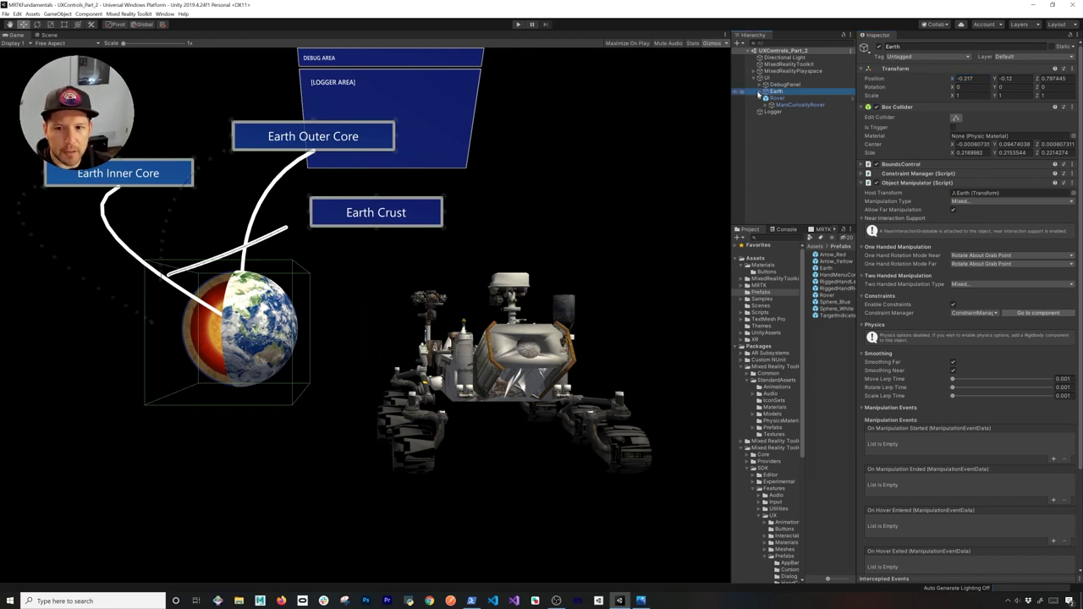
left_click(760, 92)
Compare the Rover parent with its MarsCuriosityRover child to see which one holds the manipulation components.
left_click(782, 125)
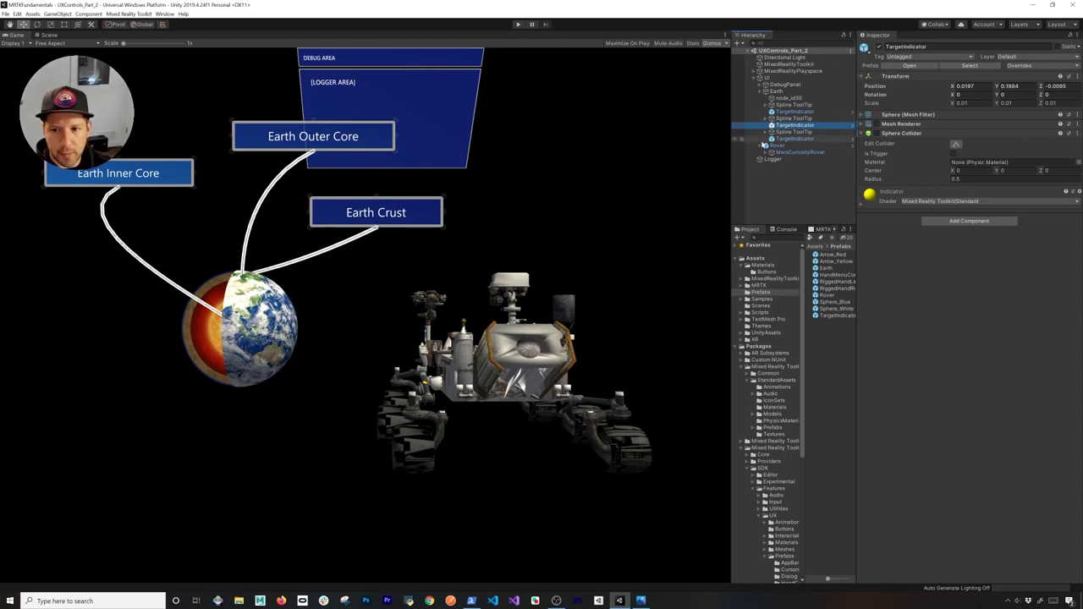
left_click(778, 146)
left_click(783, 153)
left_click(778, 147)
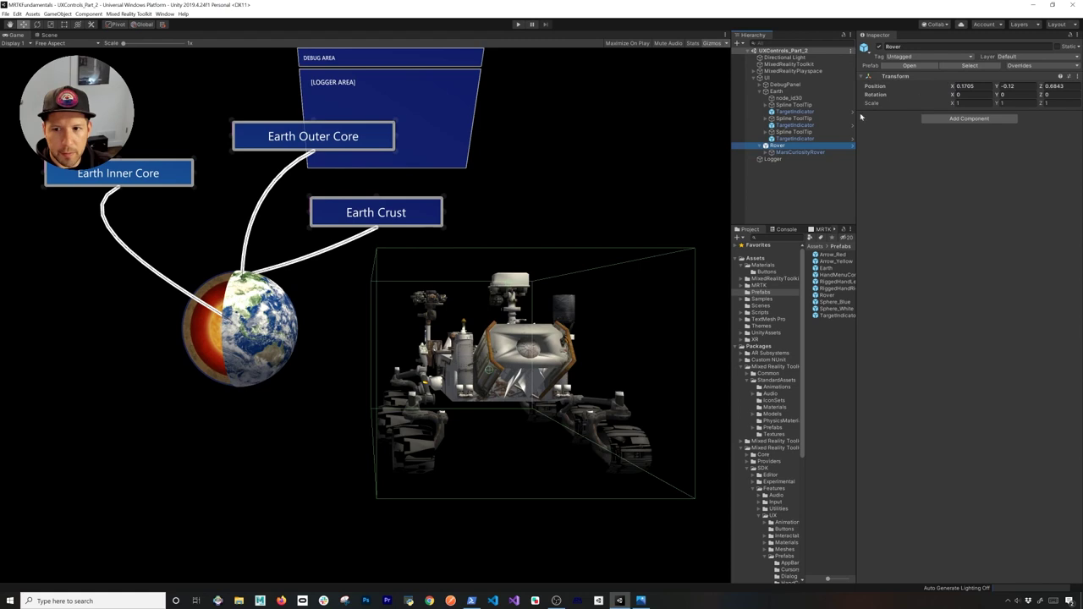
left_click(795, 153)
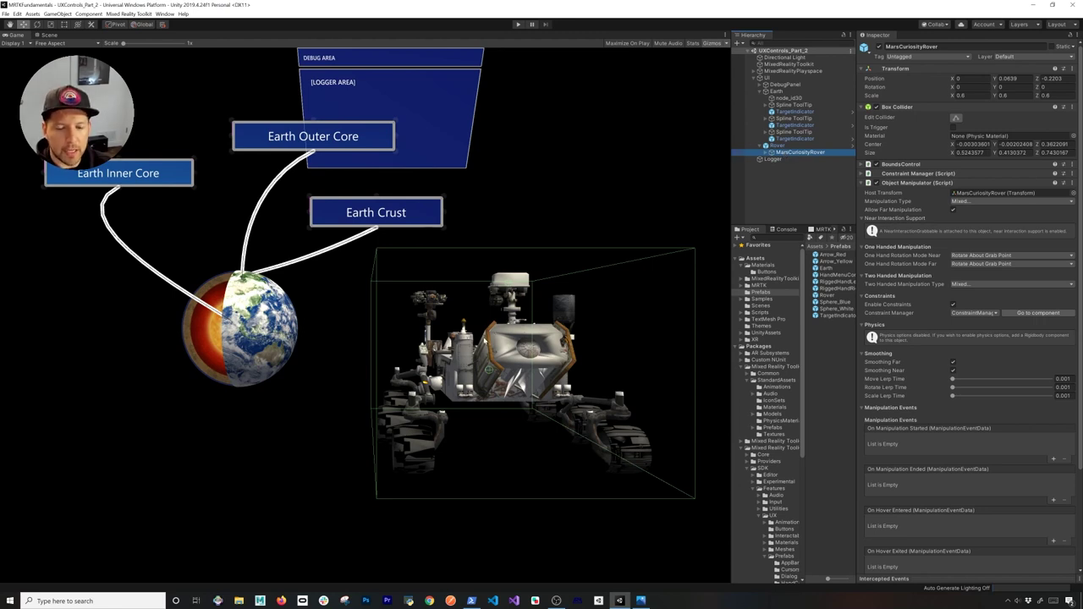
left_click(787, 146)
left_click(785, 153)
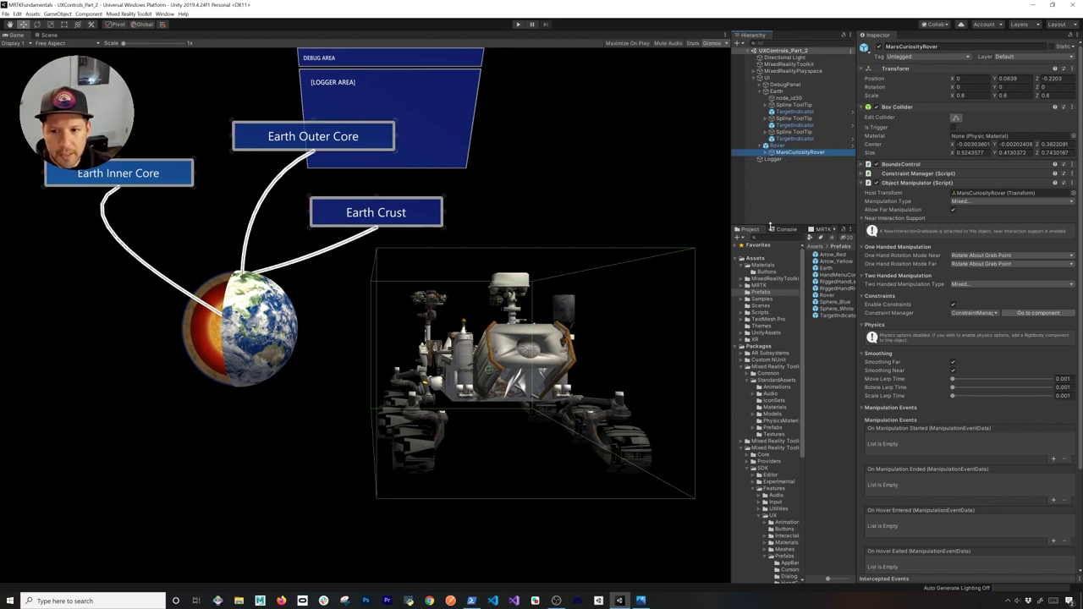
Copy Earth's first Spline ToolTip and TargetIndicator into Rover, with the indicator placed below the tooltip in the hierarchy.
left_click_drag(730, 293, 636, 293)
left_click(699, 105)
left_click(700, 111, "ctrl")
left_click(701, 151)
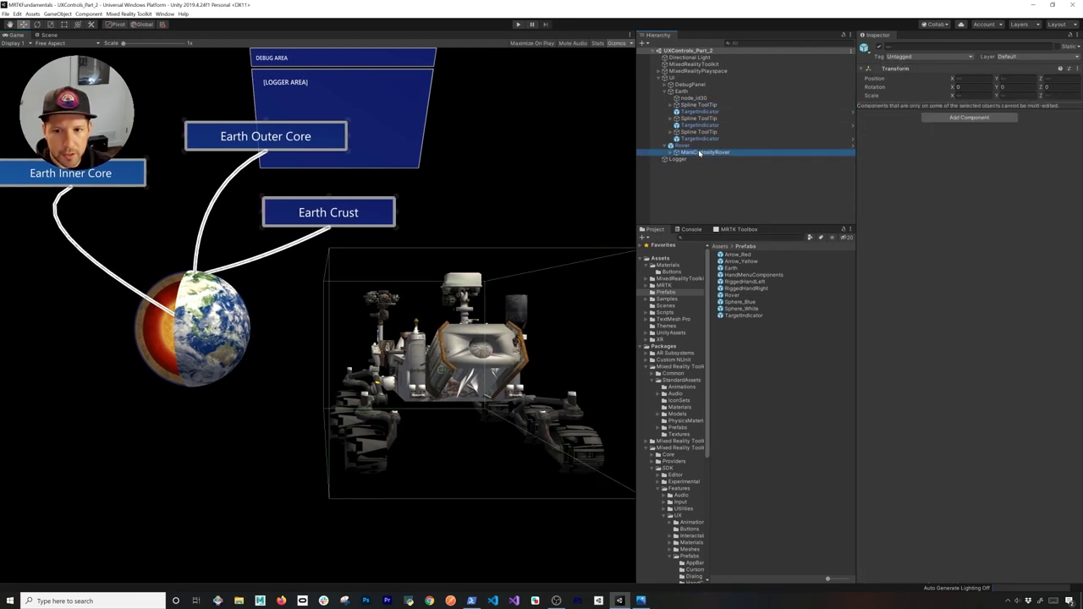
key("ctrl+v")
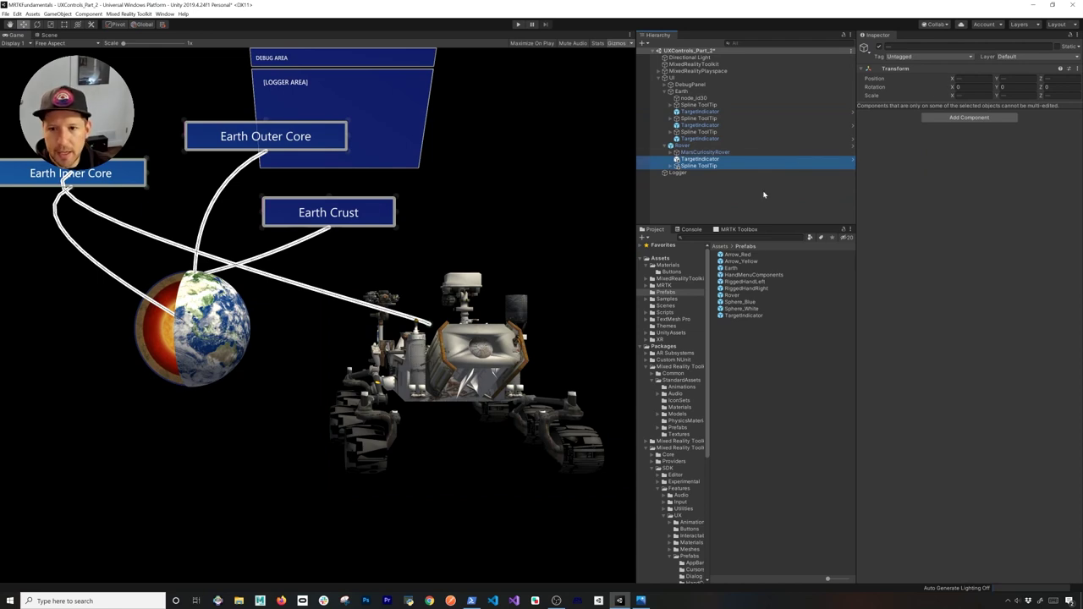
left_click(711, 159)
left_click_drag(716, 166, 717, 168)
Set the position of Rover's TargetIndicator to 0, 0, 0.
left_click(971, 87)
type("0")
key("Tab")
type("0")
key("Tab")
type("0")
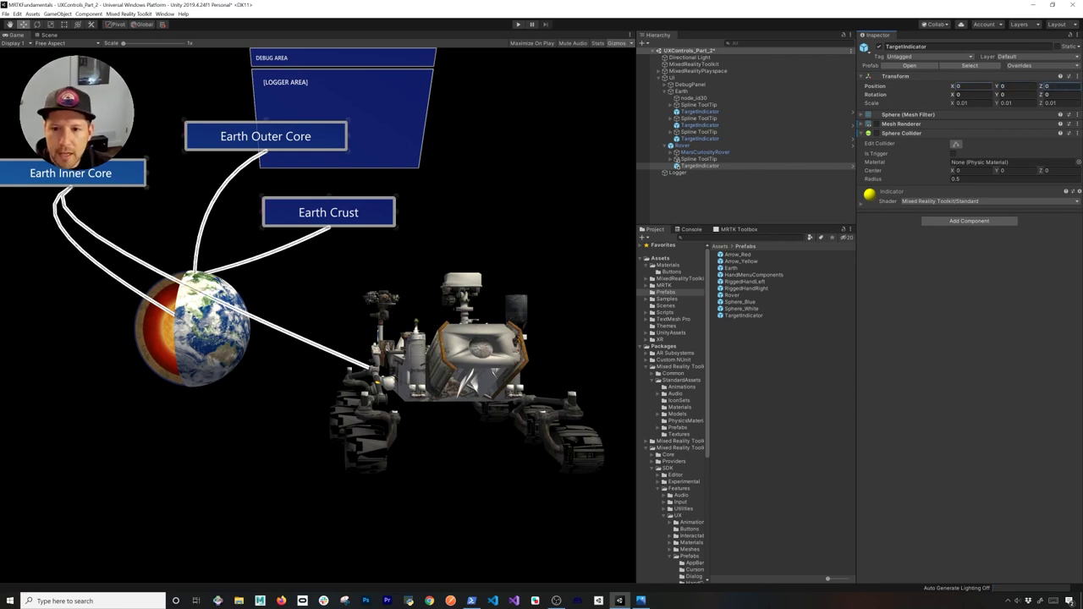
Set the position of Rover's Spline ToolTip to 0, 0, 0.
left_click(698, 159)
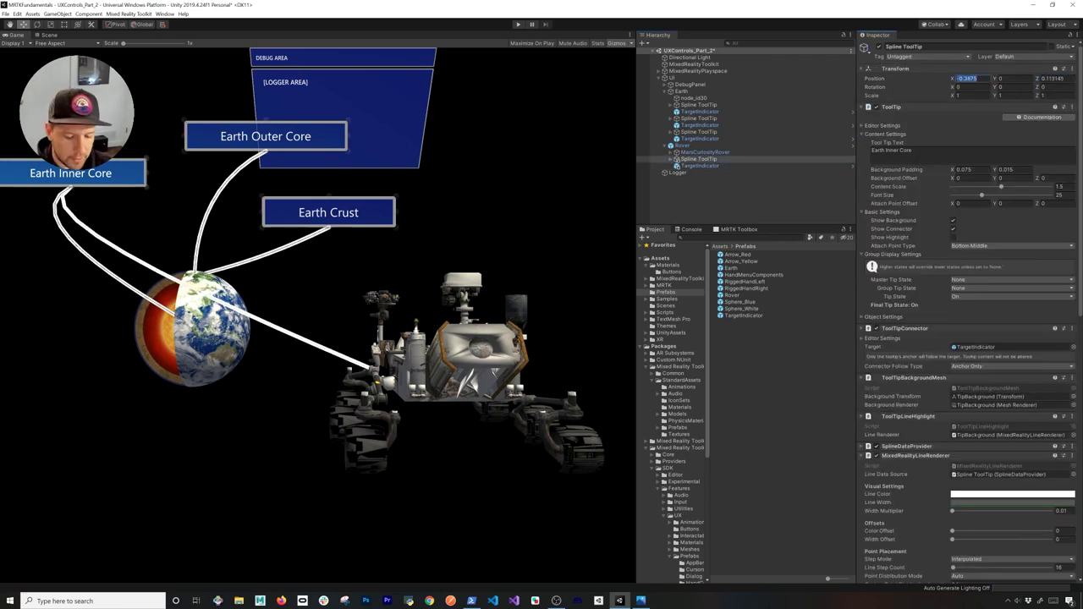
type("0")
key("Tab")
type("0")
key("Tab")
type("0")
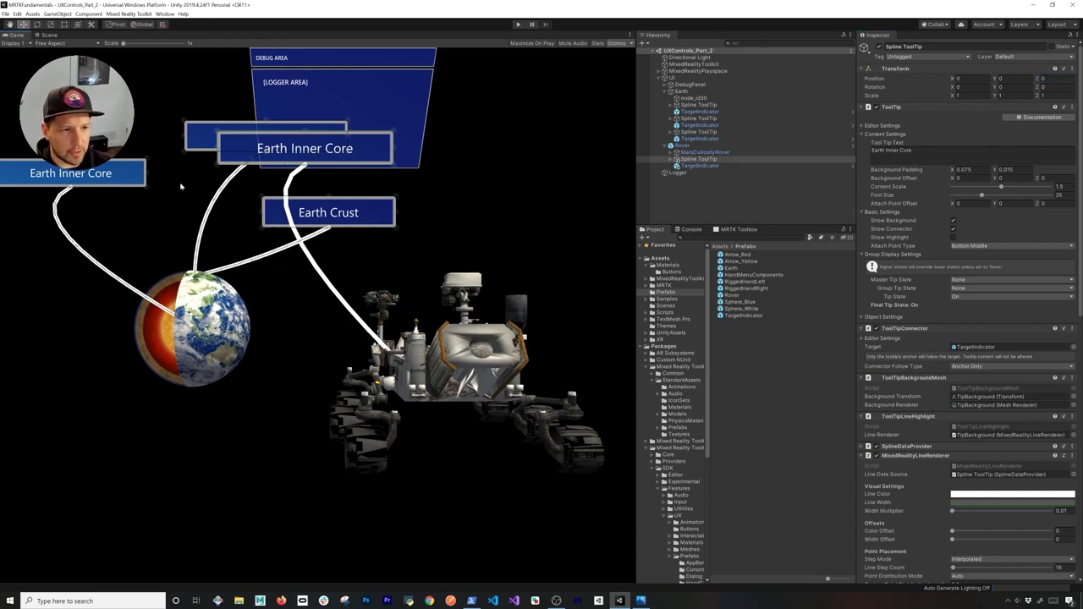
Move Rover's TargetIndicator in the Scene view onto the rover body, at about Y 0.0378 and Z -0.0515.
left_click(49, 34)
left_click_drag(349, 258, 396, 293, "alt")
middle_click_drag(414, 298, 326, 264)
left_click_drag(406, 296, 442, 349, "alt")
left_click_drag(345, 361, 364, 347, "alt")
left_click(690, 165)
left_click_drag(463, 432, 334, 379, "alt")
left_click_drag(360, 438, 491, 486)
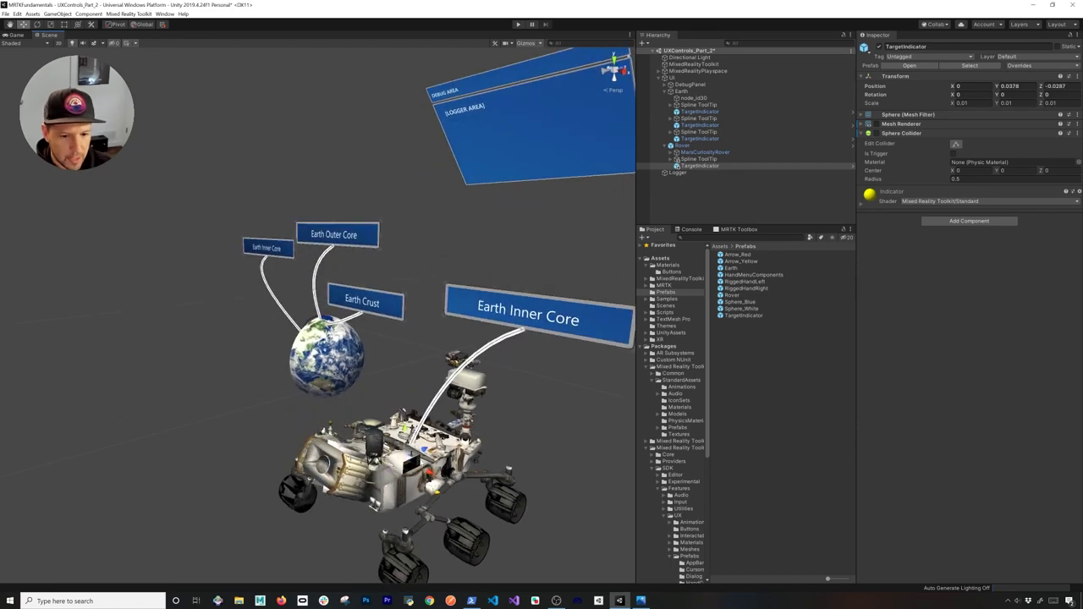
left_click_drag(421, 451, 515, 469)
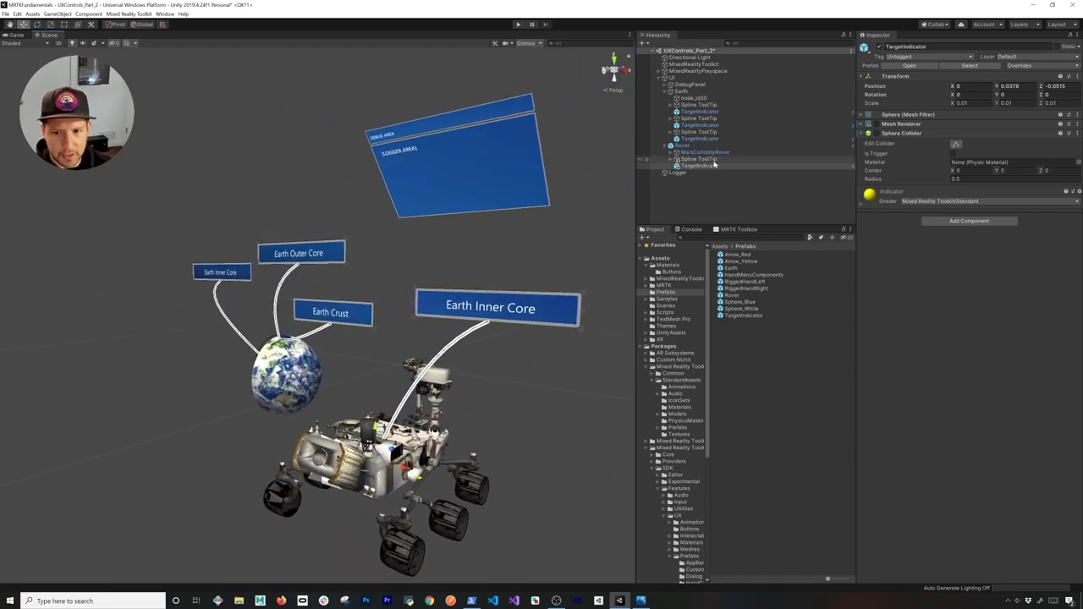
Change the Rover tooltip's text to "Rover Main Engine" and save the scene.
left_click(490, 296)
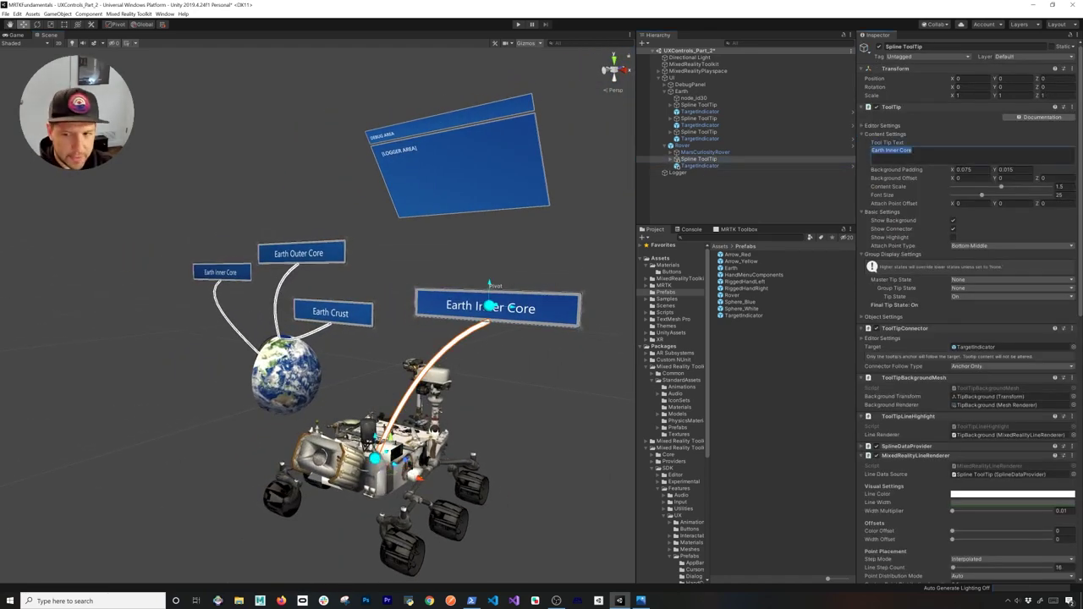
key("BackSpace")
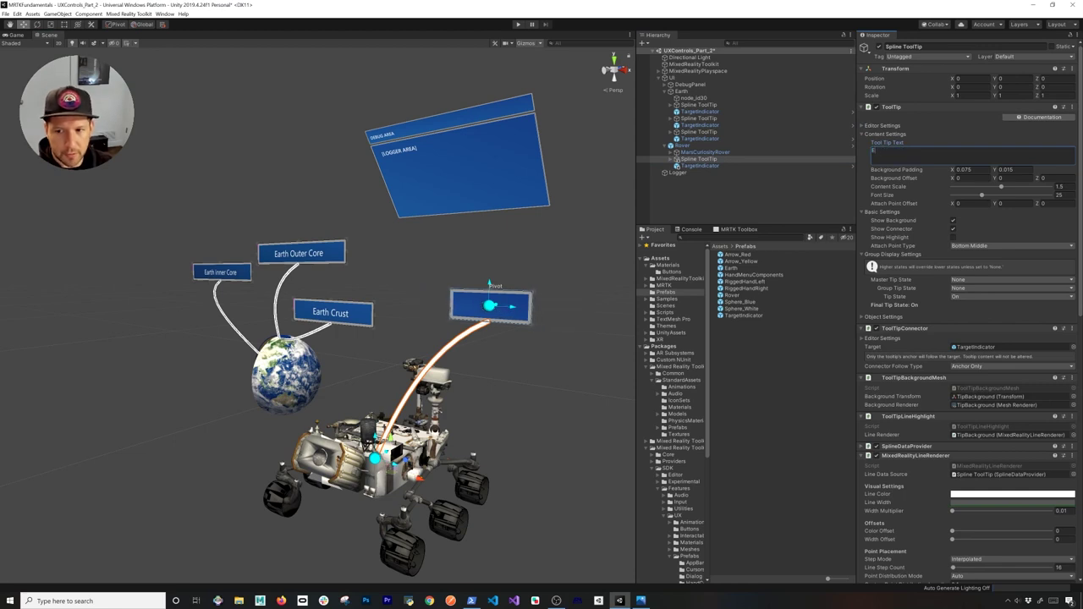
type("Rover Main e")
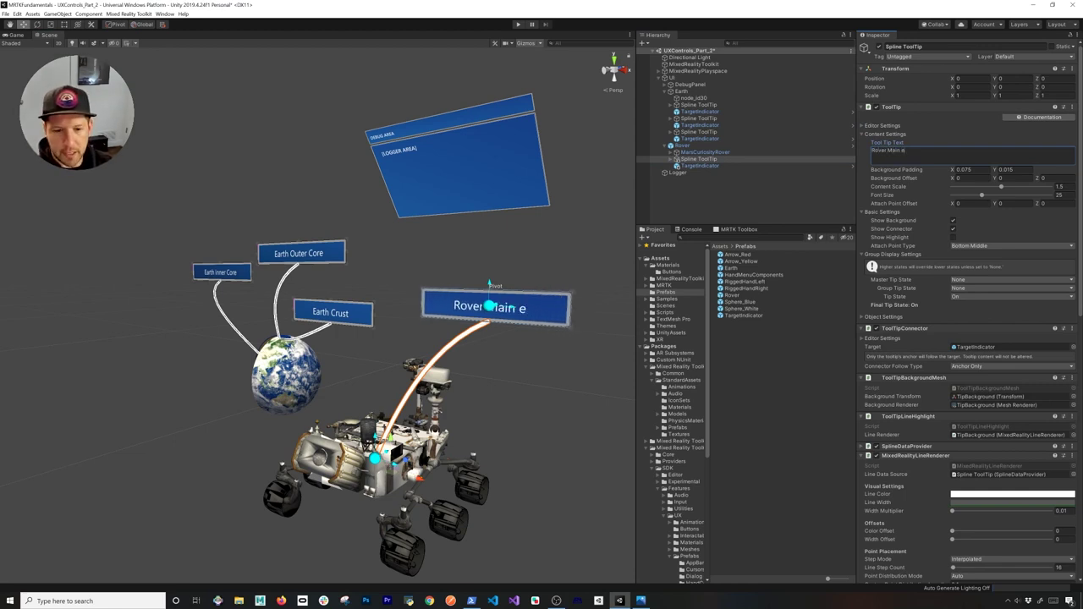
type("ngine")
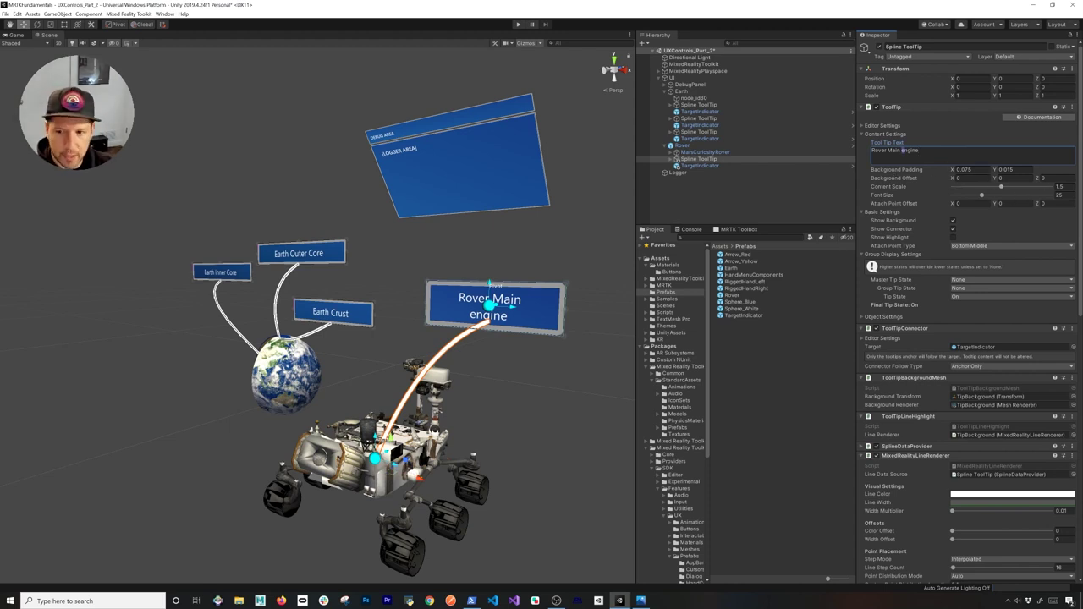
key("BackSpace")
type("E")
key("Return")
key("BackSpace")
key("ctrl+s")
left_click_drag(489, 305, 502, 340)
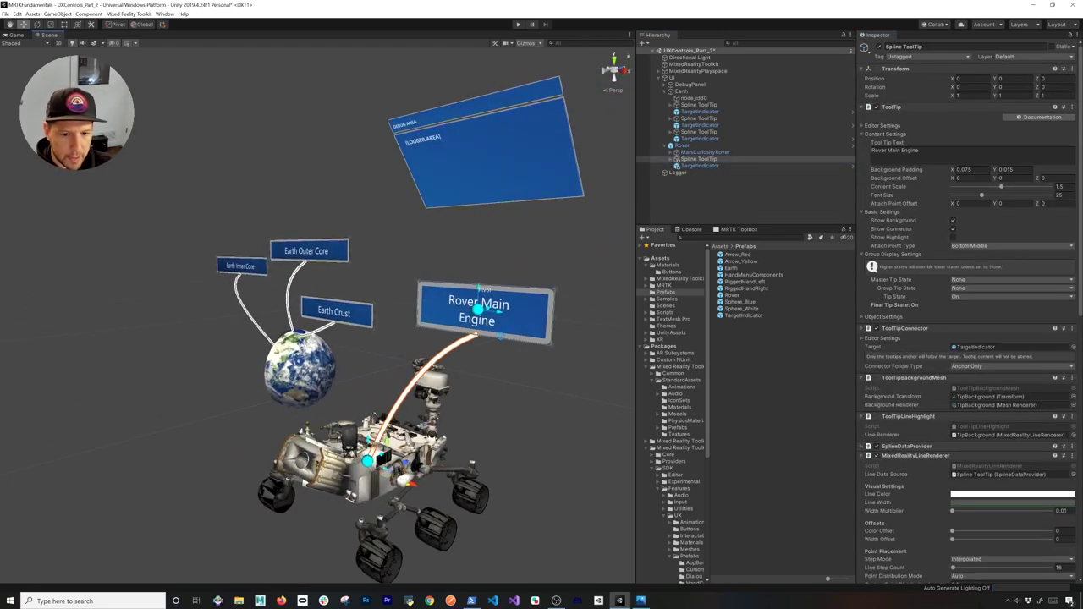
Duplicate Rover's tooltip and target indicator, and rename the copies Spline ToolTip and TargetIndicator.
left_click(685, 159)
left_click(690, 166, "shift")
key("ctrl+d")
left_click(693, 173)
left_click(726, 173)
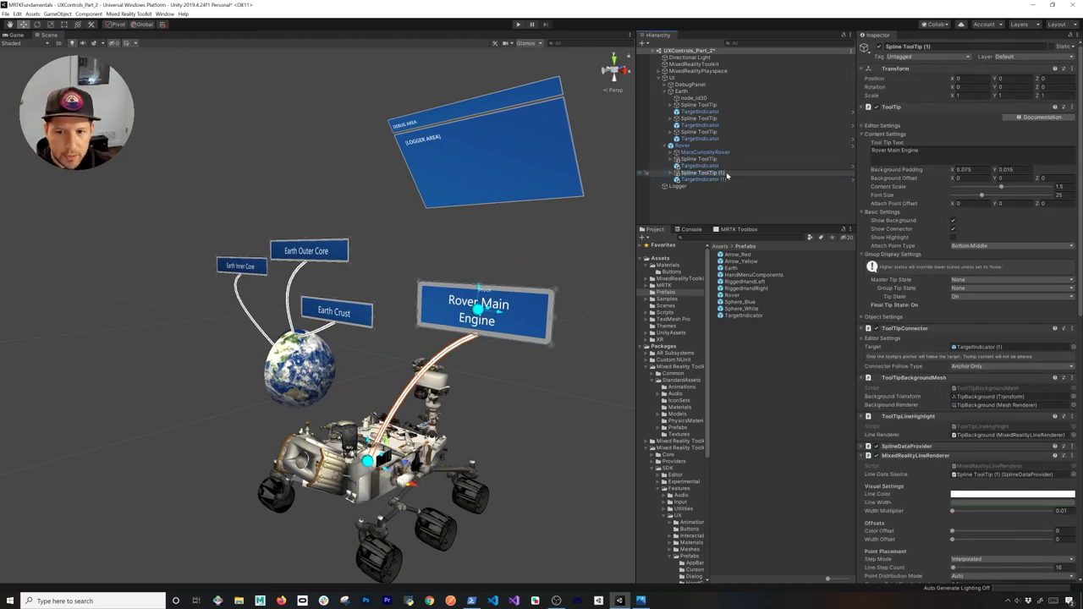
key("End")
key("BackSpace")
key("BackSpace")
key("BackSpace")
key("BackSpace")
key("Return")
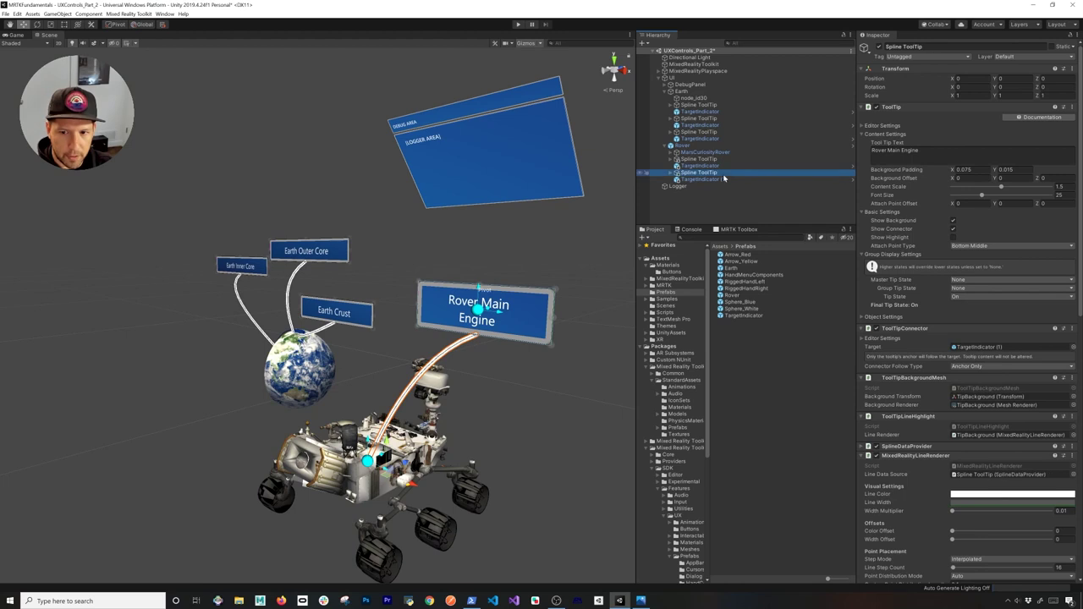
left_click(728, 179)
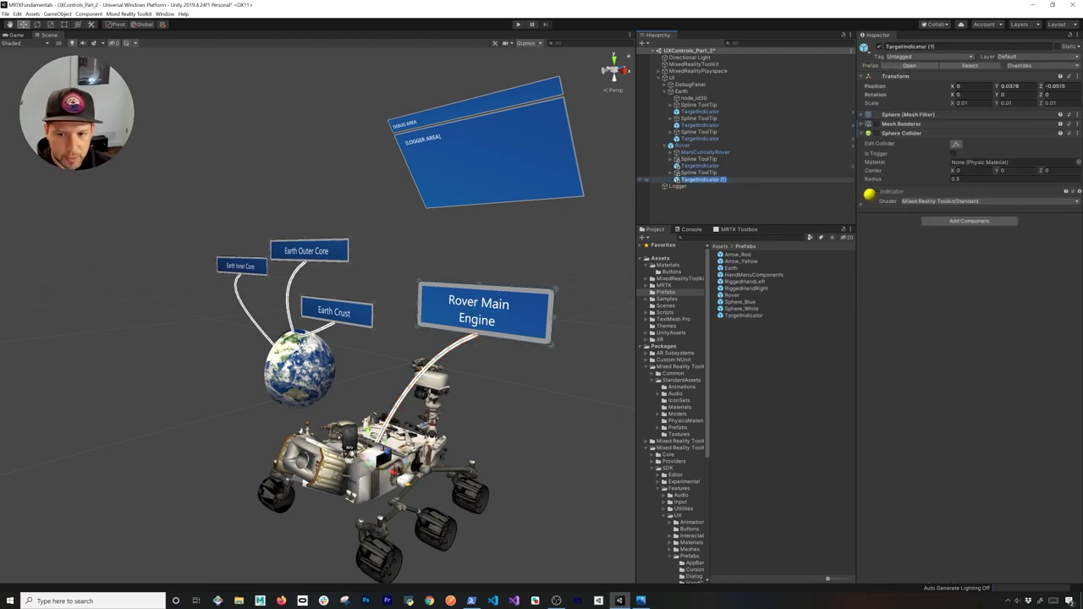
Move the pivot of Rover's duplicated Spline ToolTip away from the original tooltip, out in front of the rover.
left_click(703, 173)
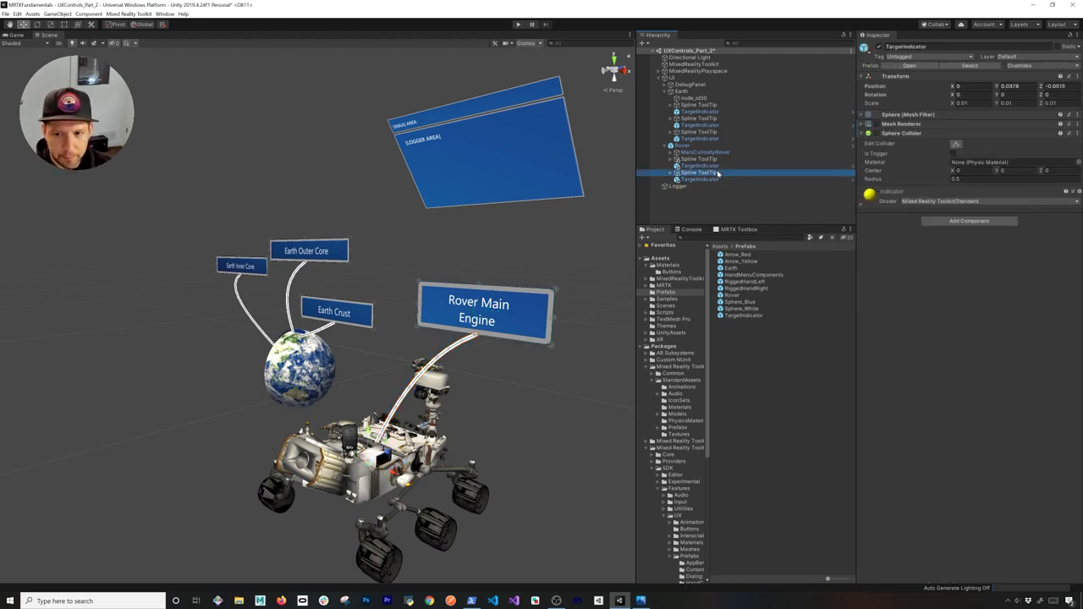
left_click_drag(541, 351, 506, 342, "alt")
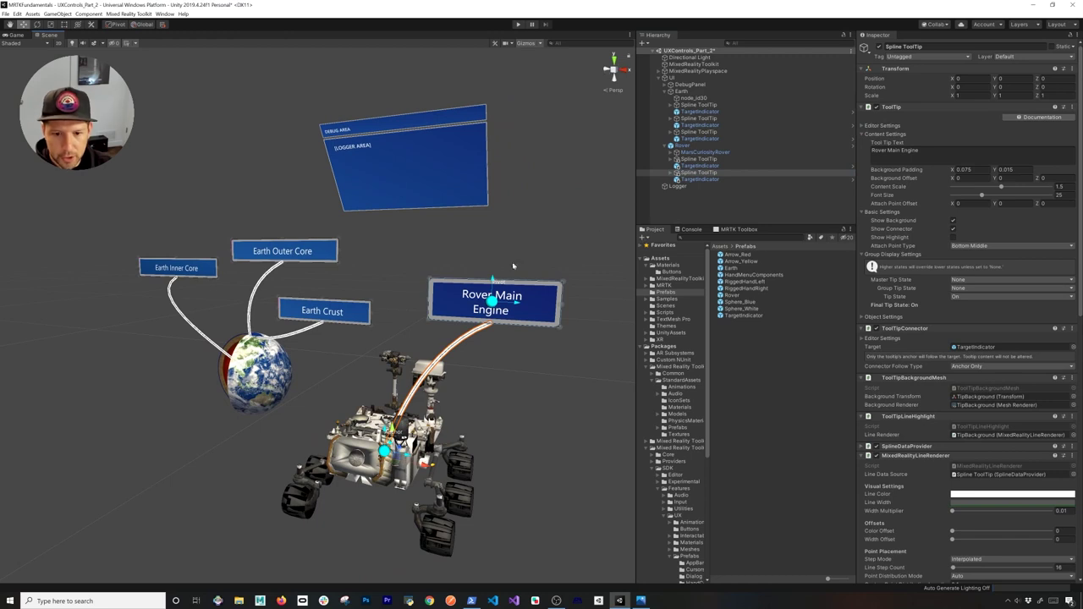
left_click(504, 311)
left_click(698, 173)
left_click(513, 311)
left_click(514, 310)
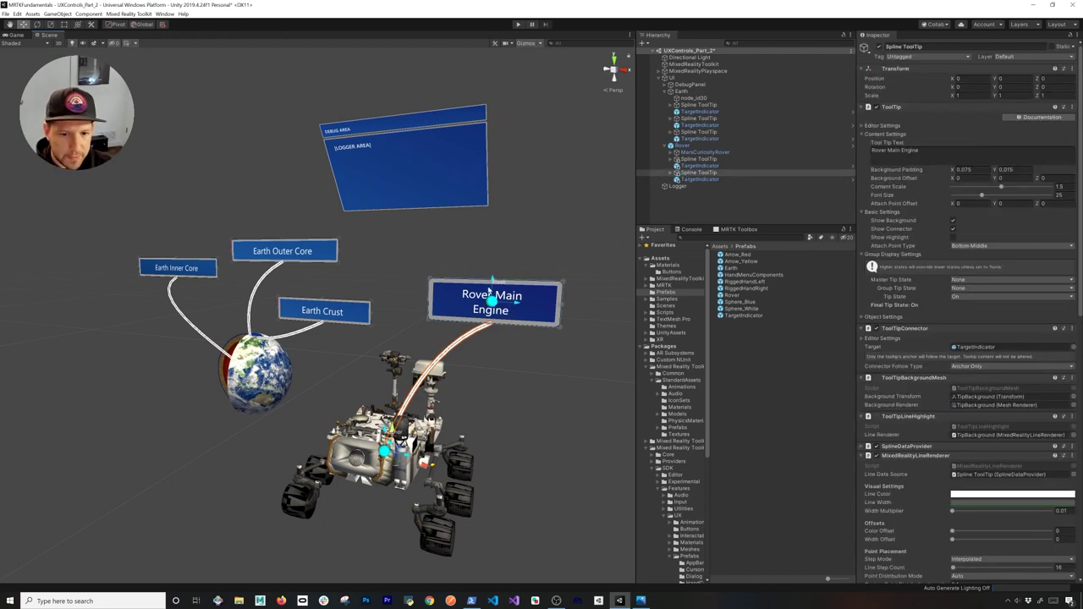
key("ctrl+d")
left_click_drag(495, 291, 363, 335)
left_click_drag(363, 334, 478, 343, "alt")
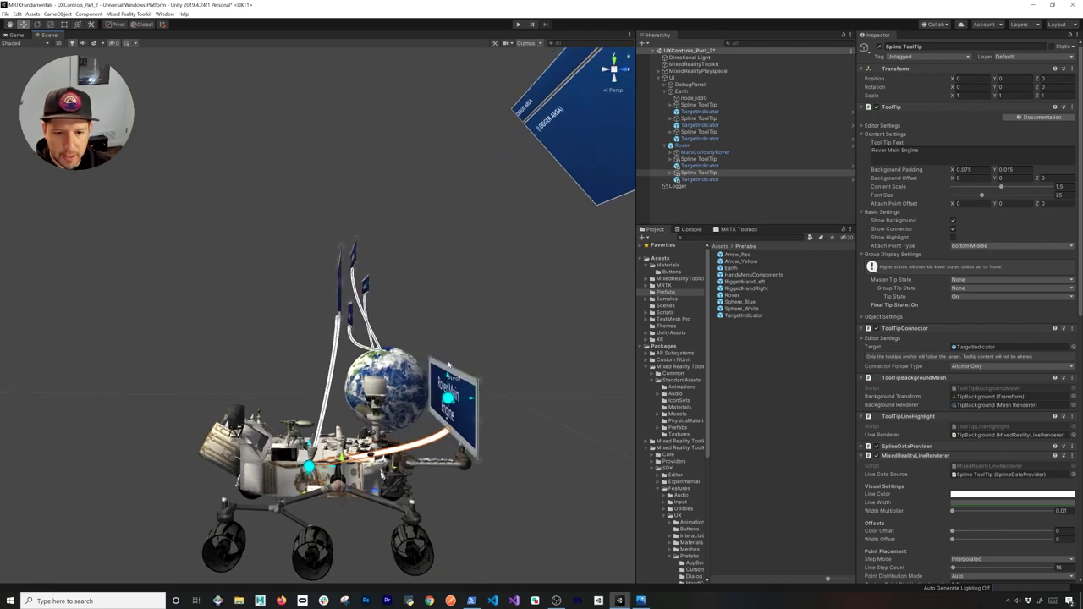
mouse_move(450, 399)
left_mouse_down()
mouse_move(480, 358)
mouse_move(566, 421)
mouse_move(457, 402)
left_mouse_up()
left_click_drag(519, 359, 525, 362, "alt")
left_click(697, 179)
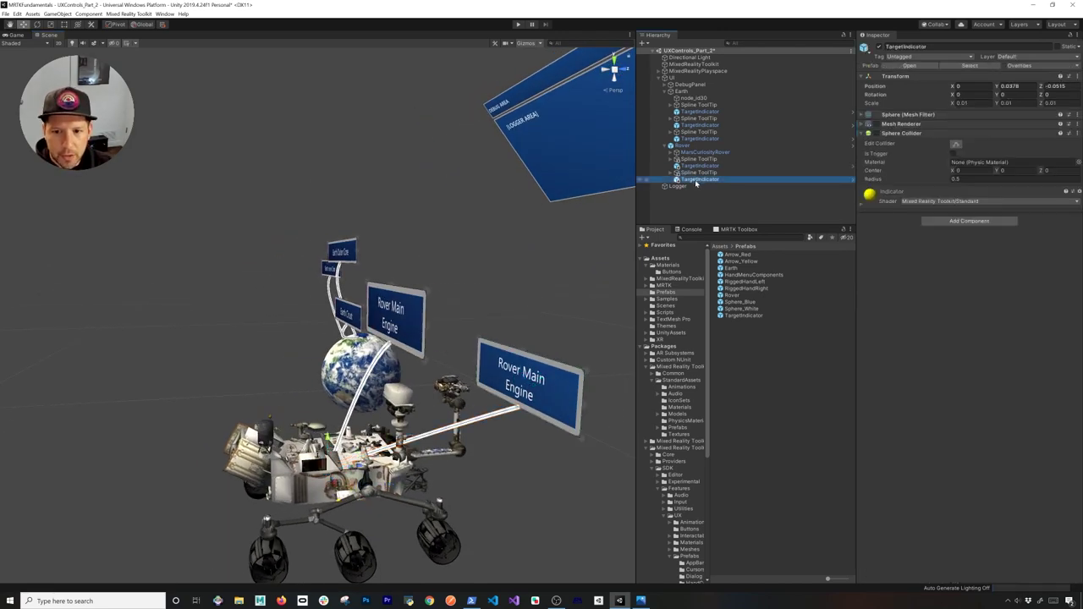
left_click_drag(283, 393, 376, 416, "alt")
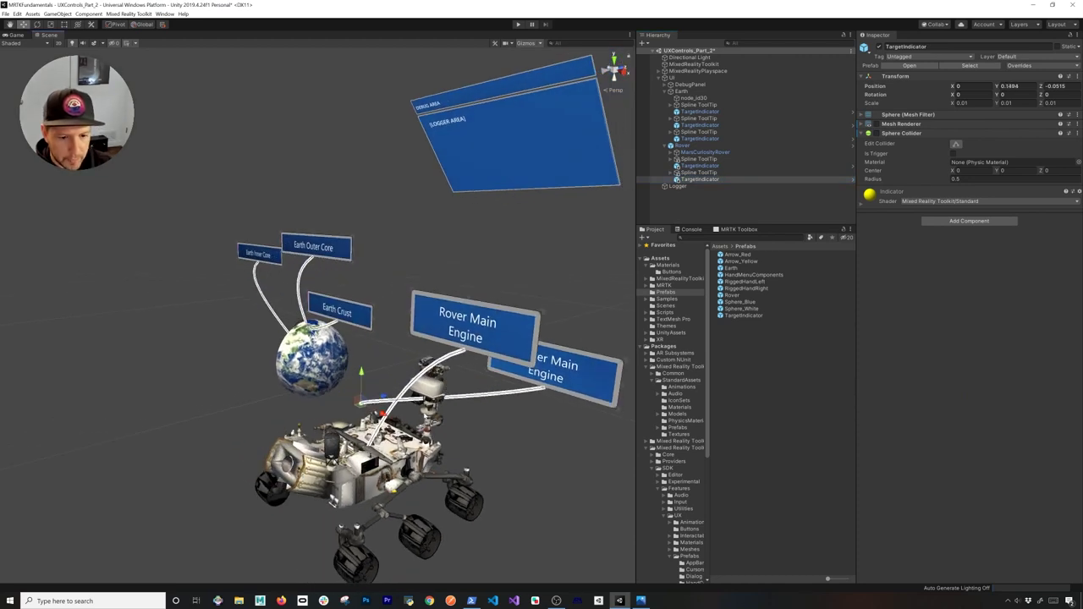
left_click(690, 185)
Enable the mesh renderer of Rover's duplicated TargetIndicator and move it beside the camera mast, at about Y 0.1515 and Z 0.0355.
left_click(693, 180)
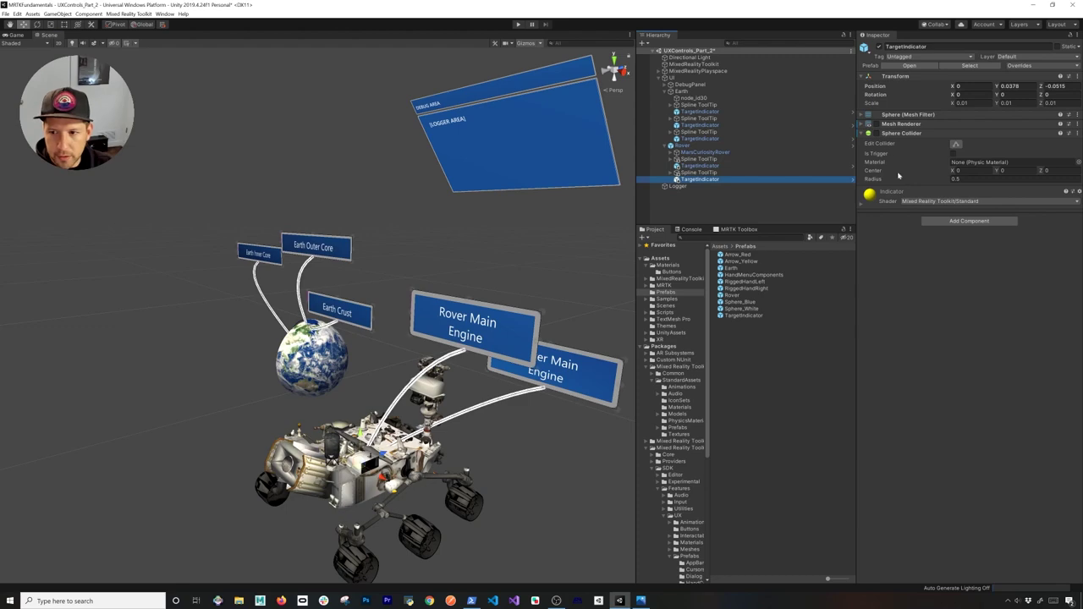
left_click(878, 125)
left_click_drag(362, 417, 398, 388)
right_click_drag(404, 403, 445, 404, "alt")
left_click_drag(444, 405, 495, 399, "alt")
right_click_drag(495, 399, 482, 401, "alt")
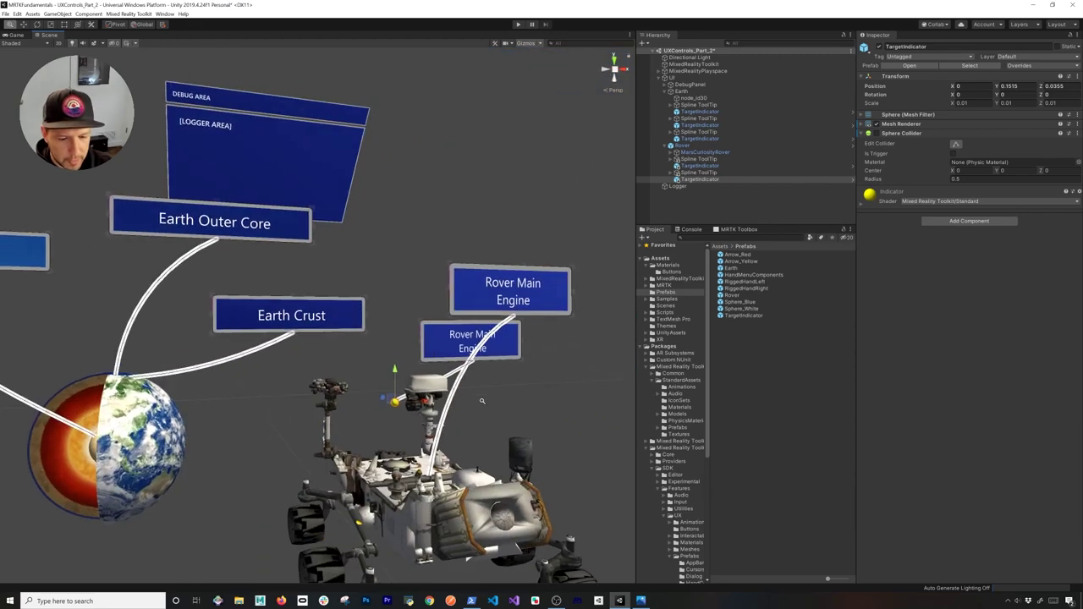
scroll(482, 401, "up", 3)
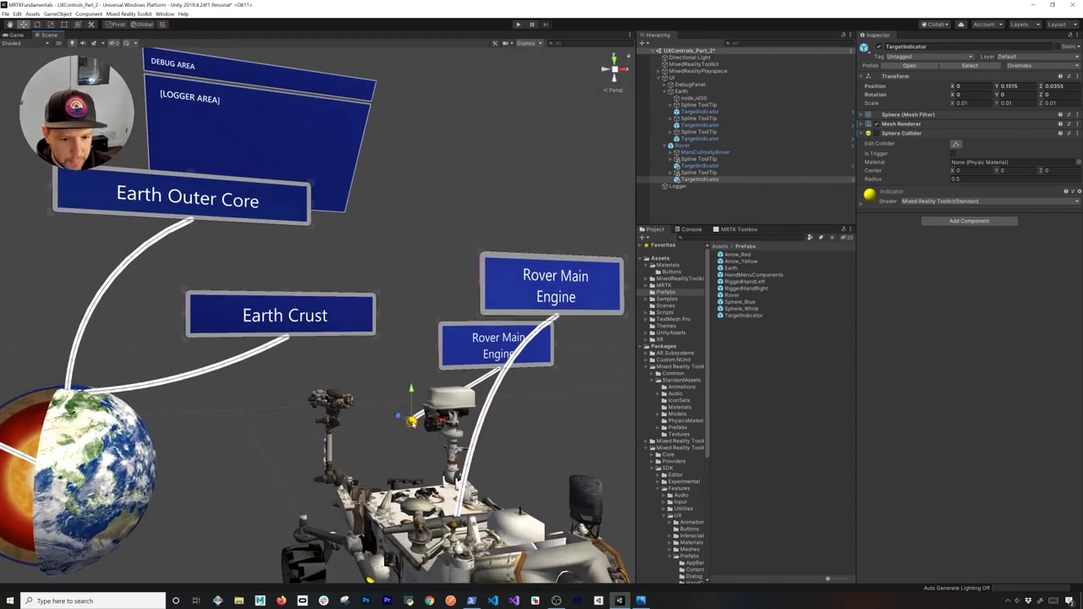
Place the duplicated TargetIndicator on the rover's camera head, at about X 0.0753, Y 0.1787 and Z 0.066.
left_click_drag(411, 420, 364, 438)
key("f")
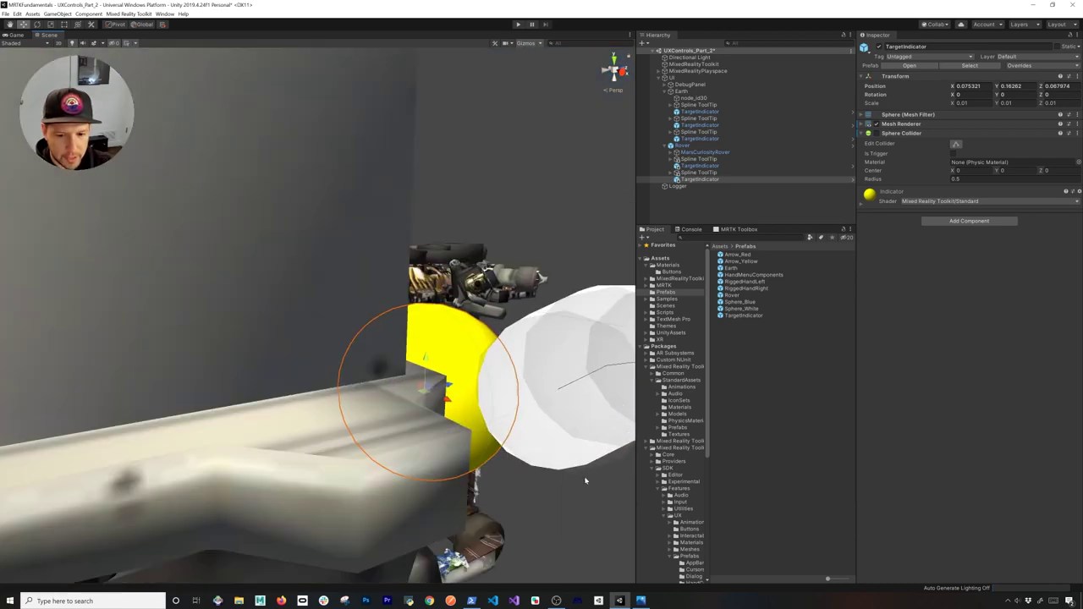
left_click_drag(387, 365, 382, 377, "alt")
scroll(379, 362, "down", 10)
right_click_drag(379, 362, 301, 411, "alt")
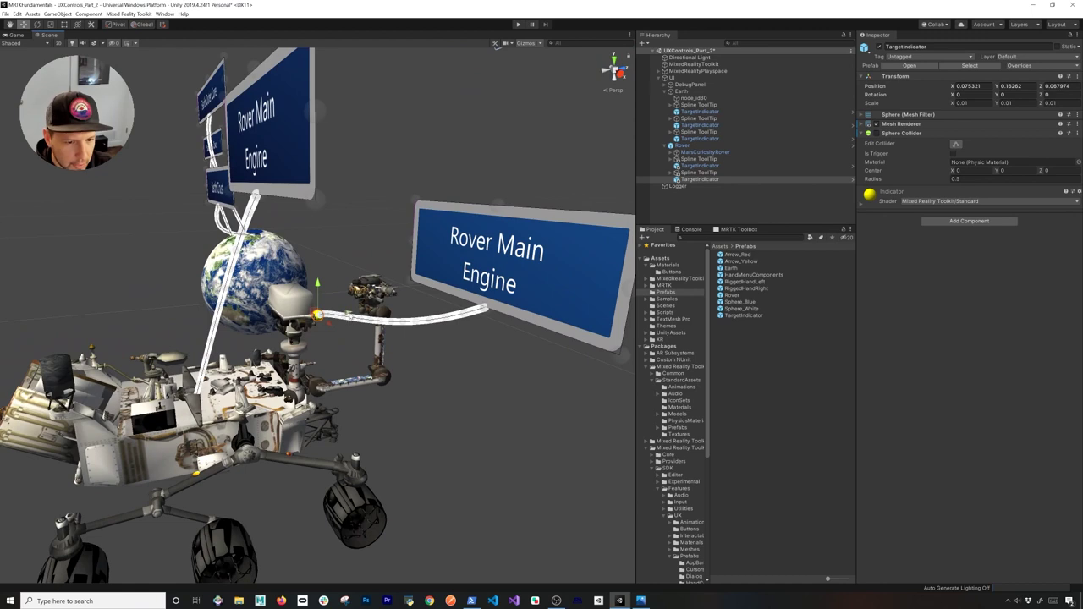
left_click_drag(348, 313, 302, 275)
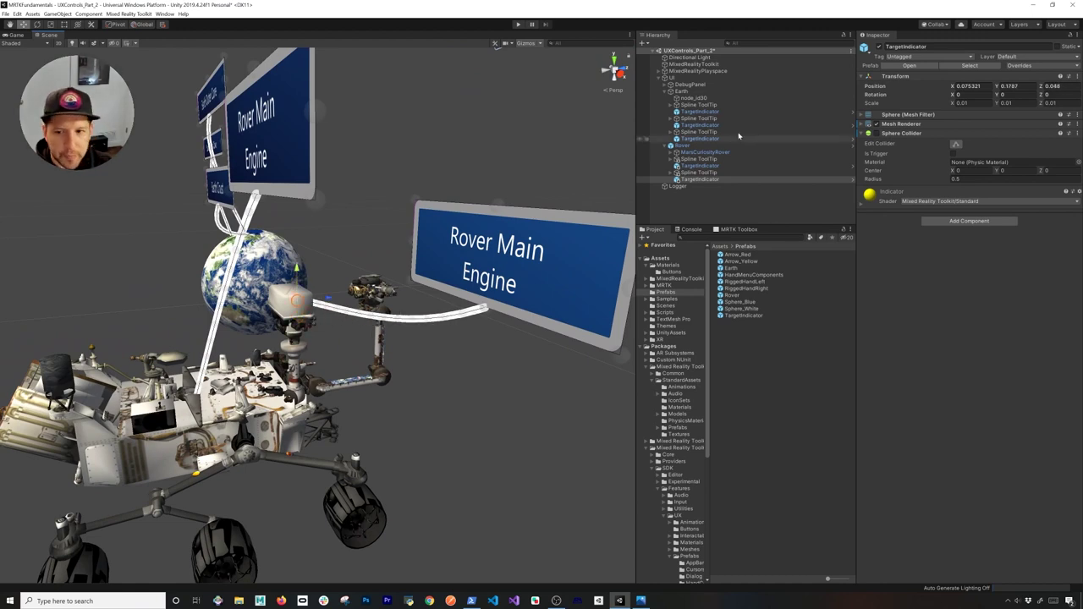
Raise the pivot of the duplicated Spline ToolTip in the Scene view so its label sits above the rover's camera head.
left_click(699, 173)
left_click(497, 239)
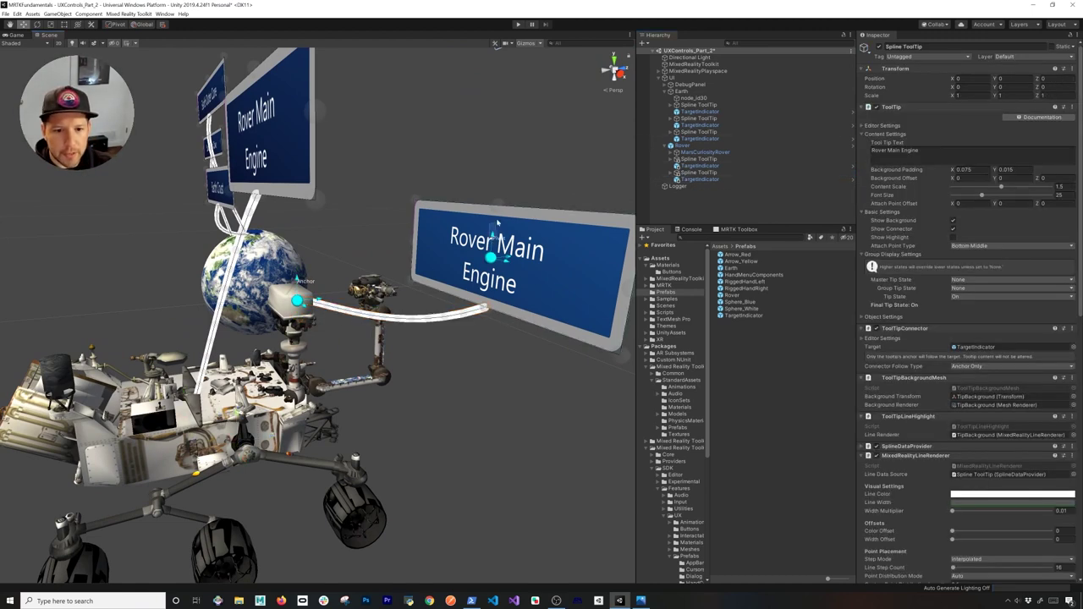
key("ctrl+z")
left_click(497, 220)
key("ctrl+z")
left_click_drag(491, 258, 478, 172)
left_click_drag(454, 231, 532, 275, "alt")
Change the duplicated tooltip's text to "Rover HD Camera" and check it in the Game view.
left_click(915, 151)
left_click(919, 151)
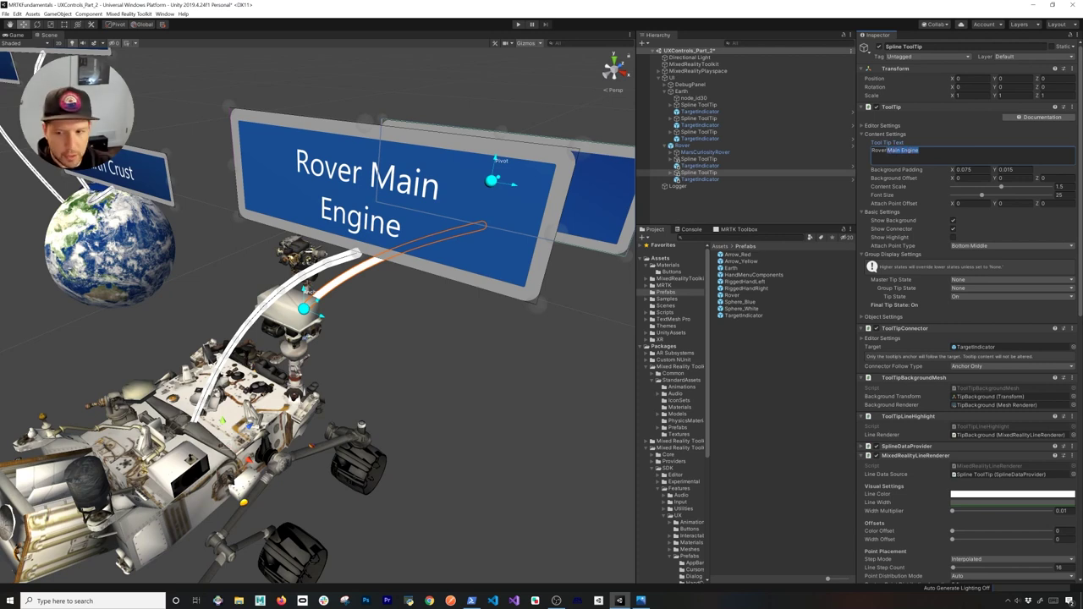
type("HD Camera")
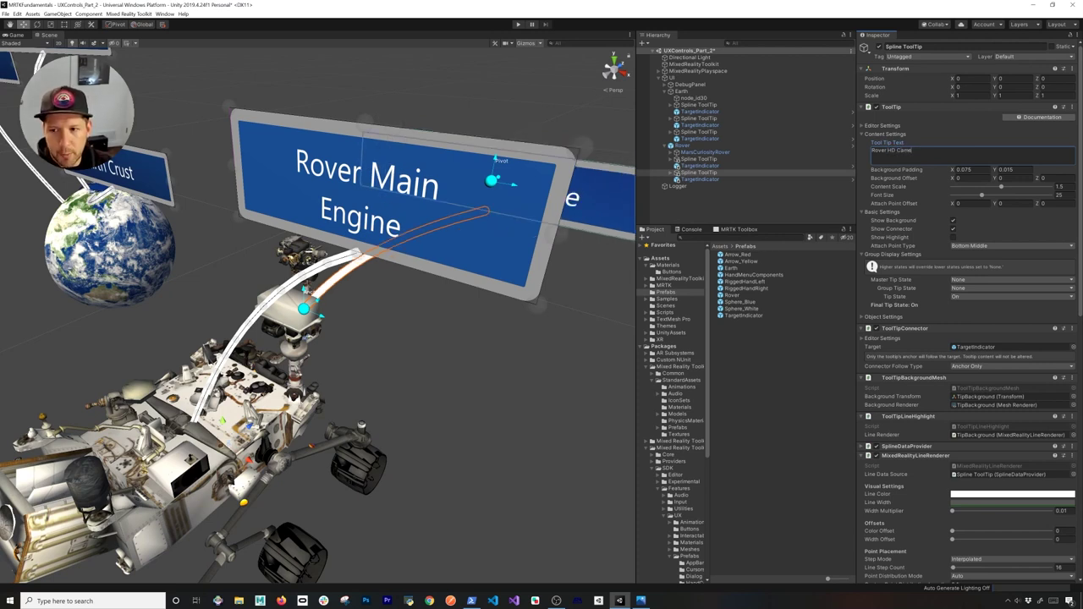
left_click(16, 36)
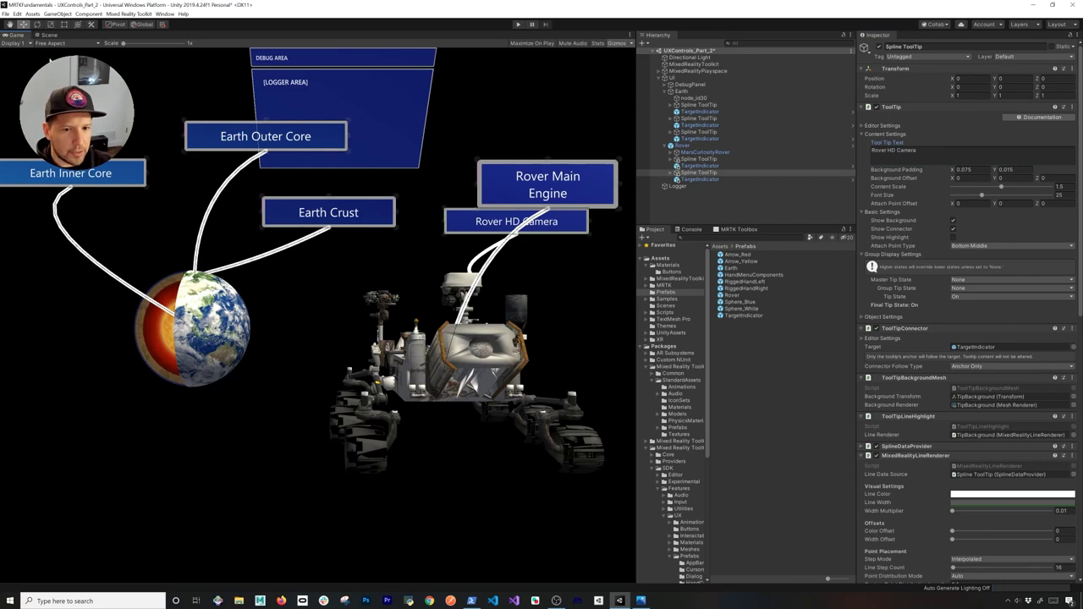
Move the Rover HD Camera tooltip's pivot in the Scene view so its label sits beside and clear of the Rover Main Engine label.
left_click(47, 34)
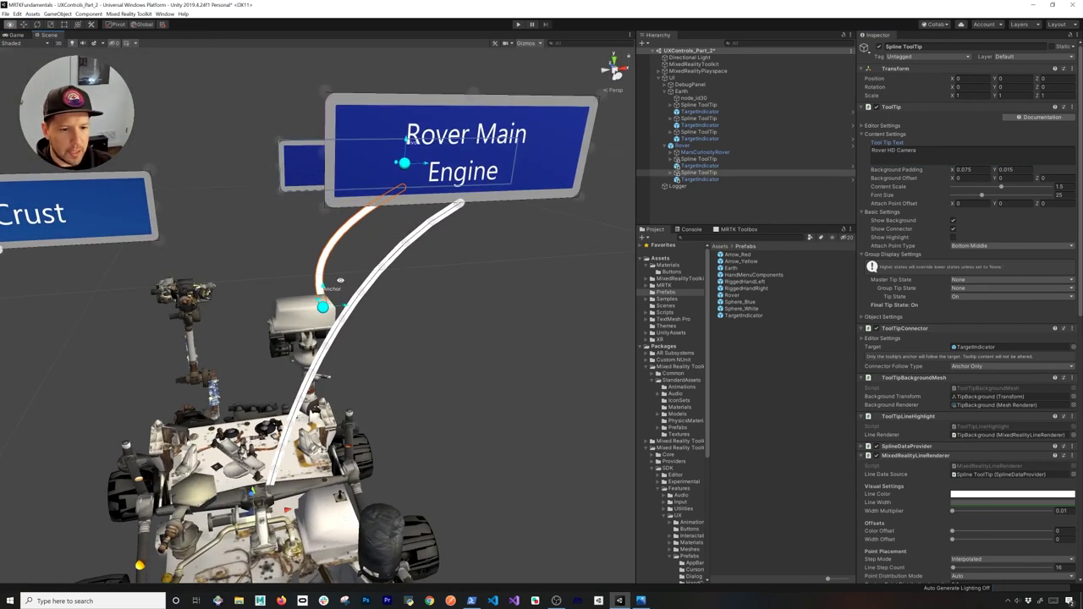
scroll(340, 280, "down", 5)
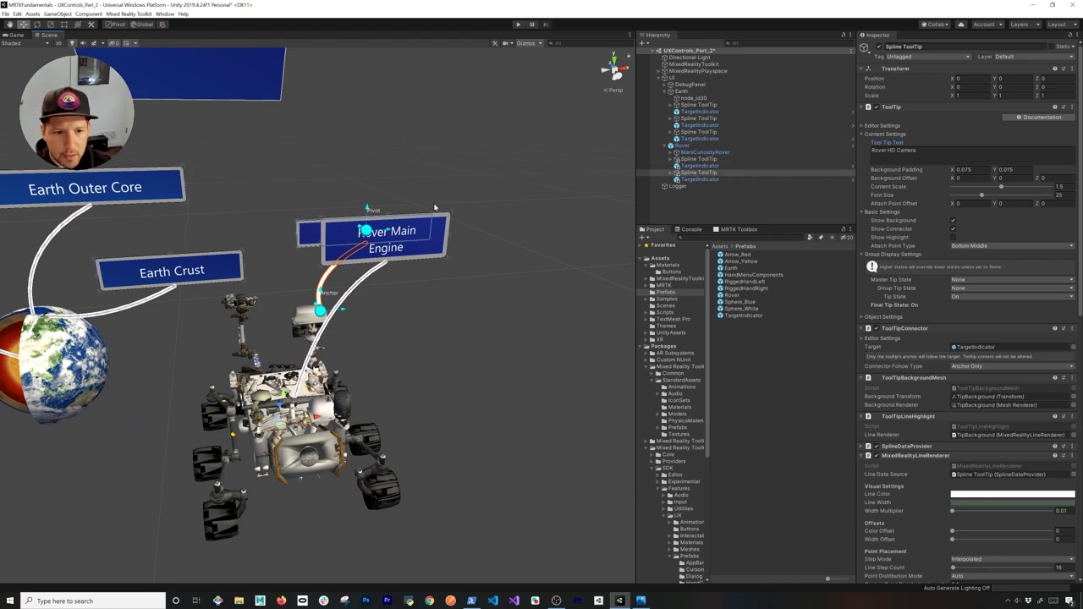
left_click_drag(366, 230, 302, 201)
left_click_drag(423, 214, 307, 226, "alt")
left_click_drag(386, 213, 321, 210)
left_click_drag(325, 215, 447, 227, "alt")
left_click_drag(297, 213, 331, 307)
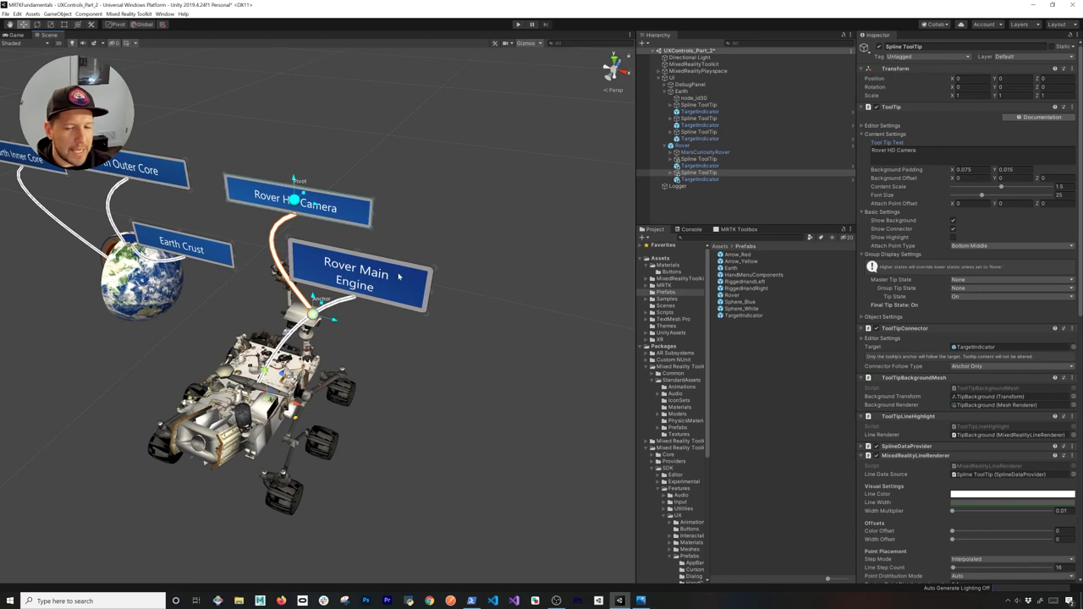
Play the scene in a wider Game view and move the Earth model with the simulated hand to test its tooltips.
left_click(700, 147)
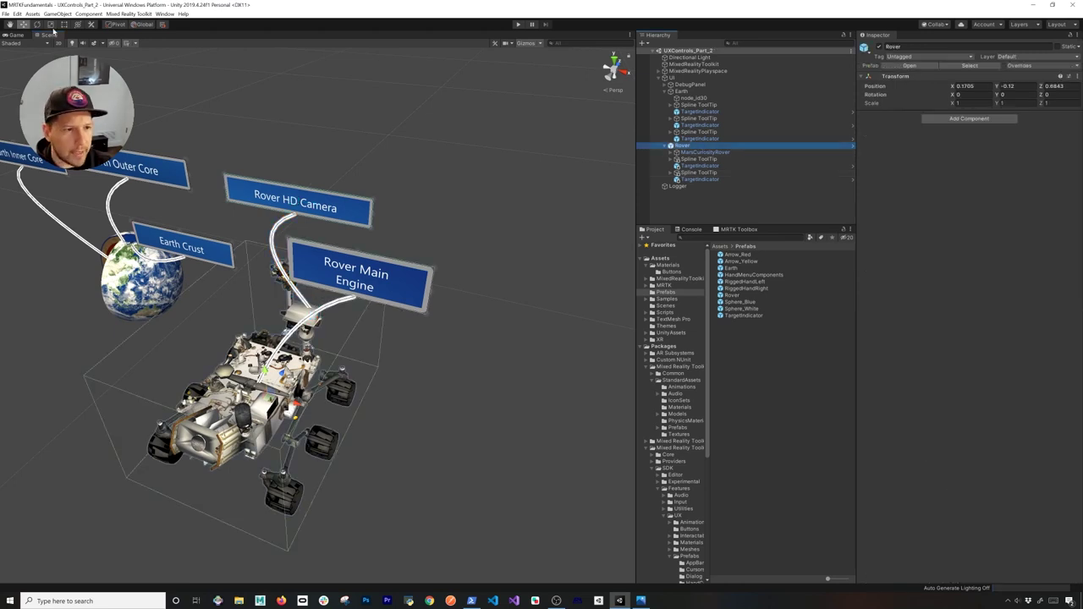
left_click(17, 35)
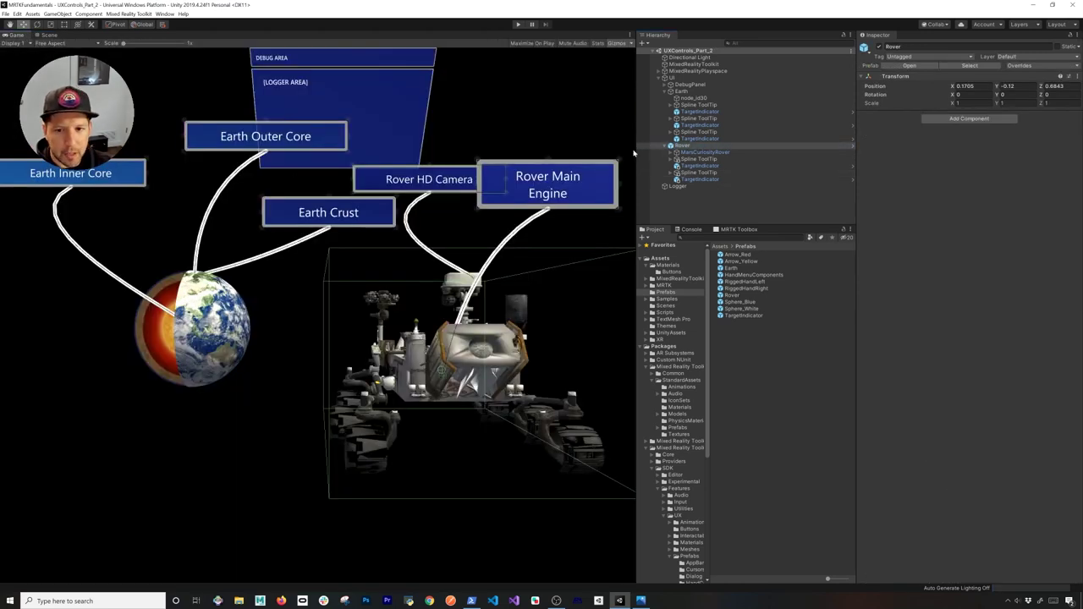
left_click_drag(634, 154, 749, 165)
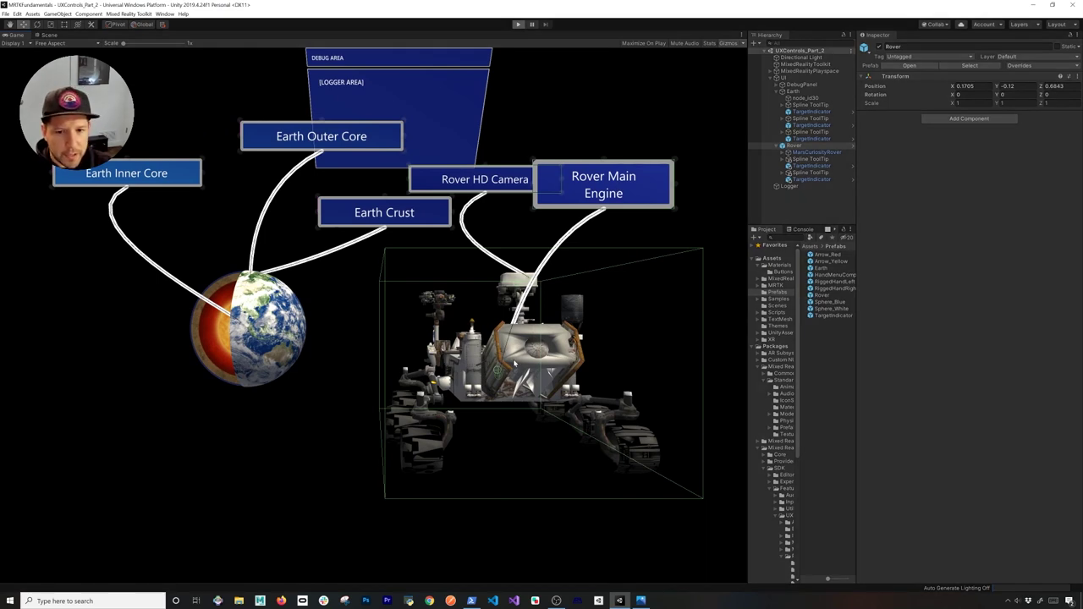
key("ctrl+p")
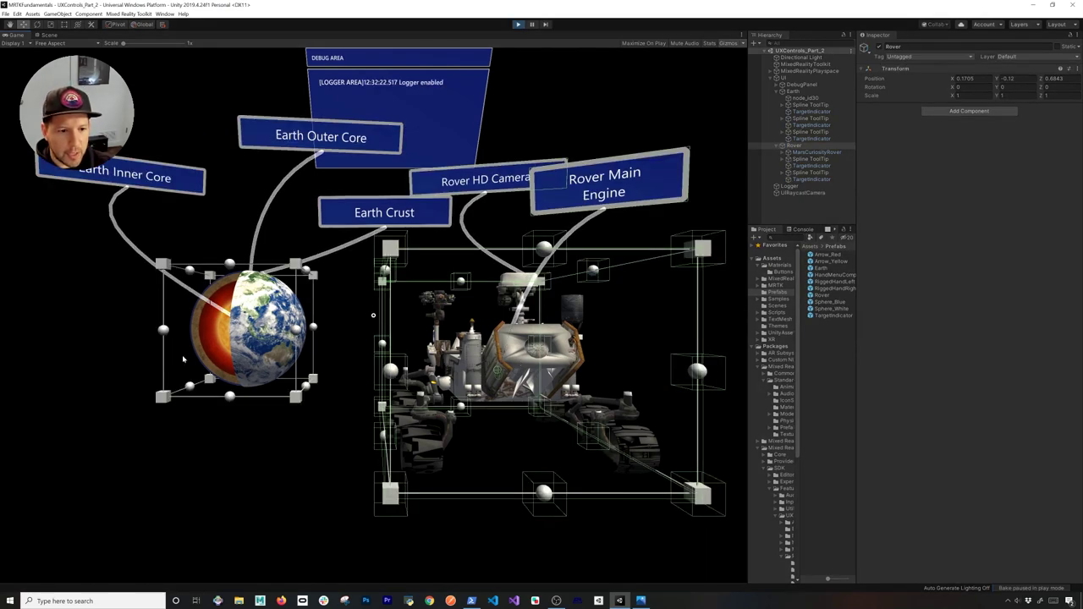
key("space")
left_click_drag(256, 417, 186, 427)
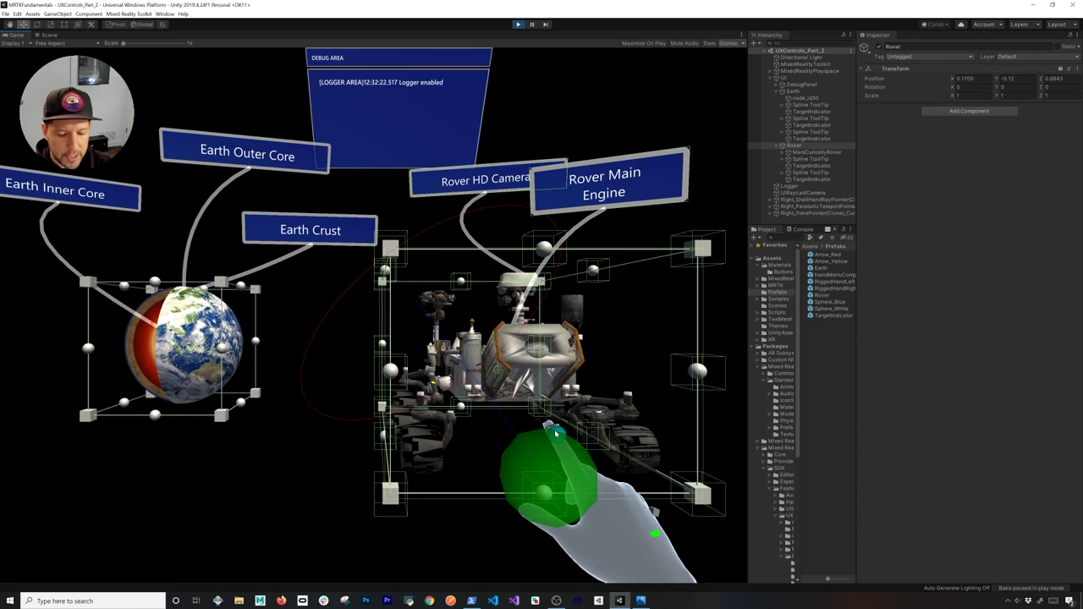
Back the camera away, move the Rover model with the simulated hand to test its tooltips, and stop play mode.
key("s")
left_click_drag(483, 394, 534, 367)
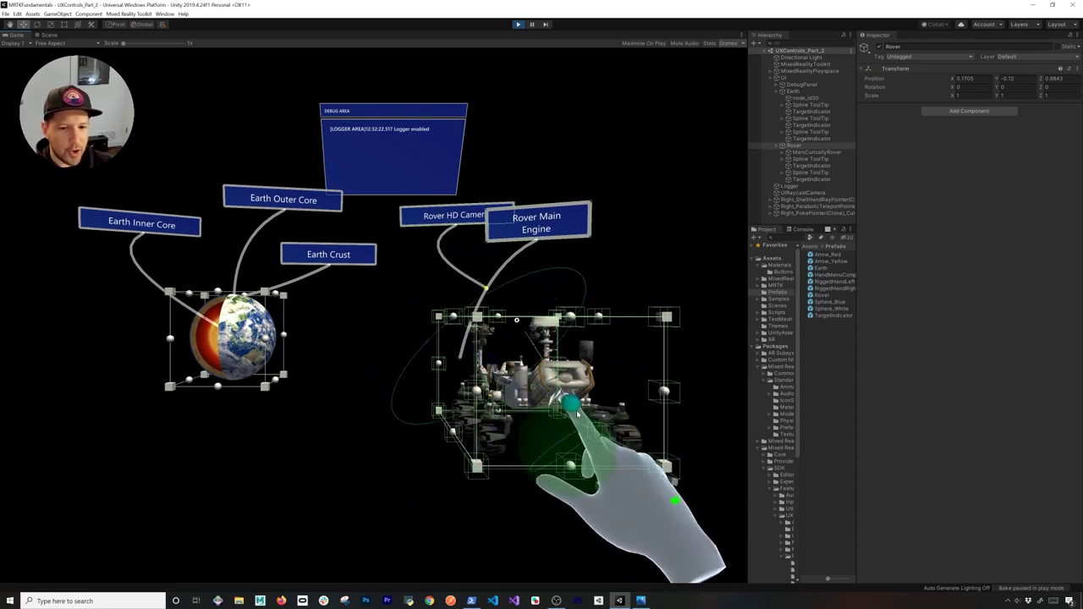
left_click_drag(586, 454, 583, 355)
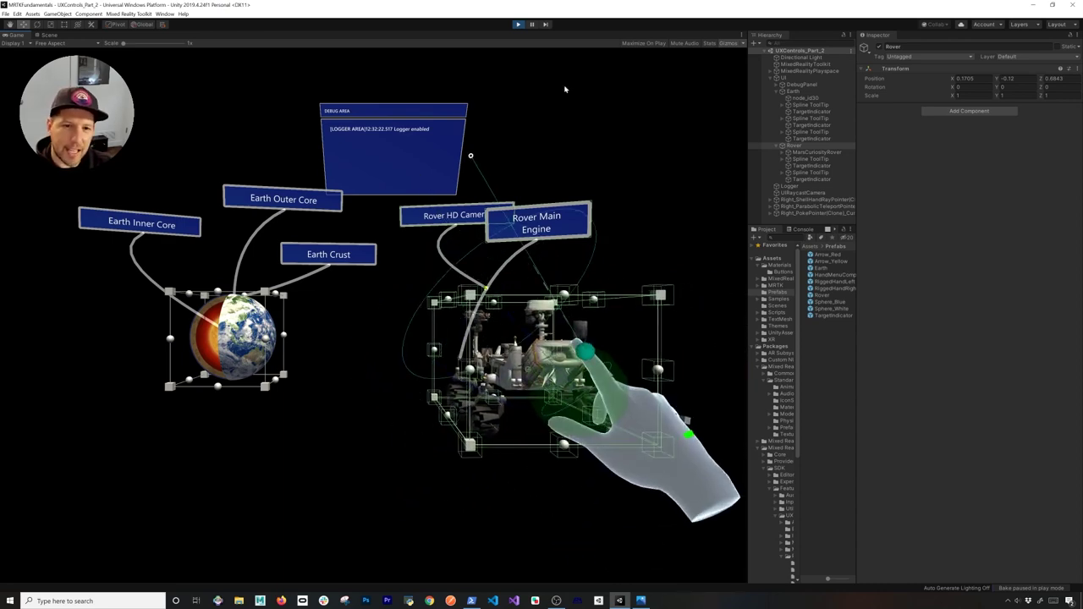
left_click(518, 24)
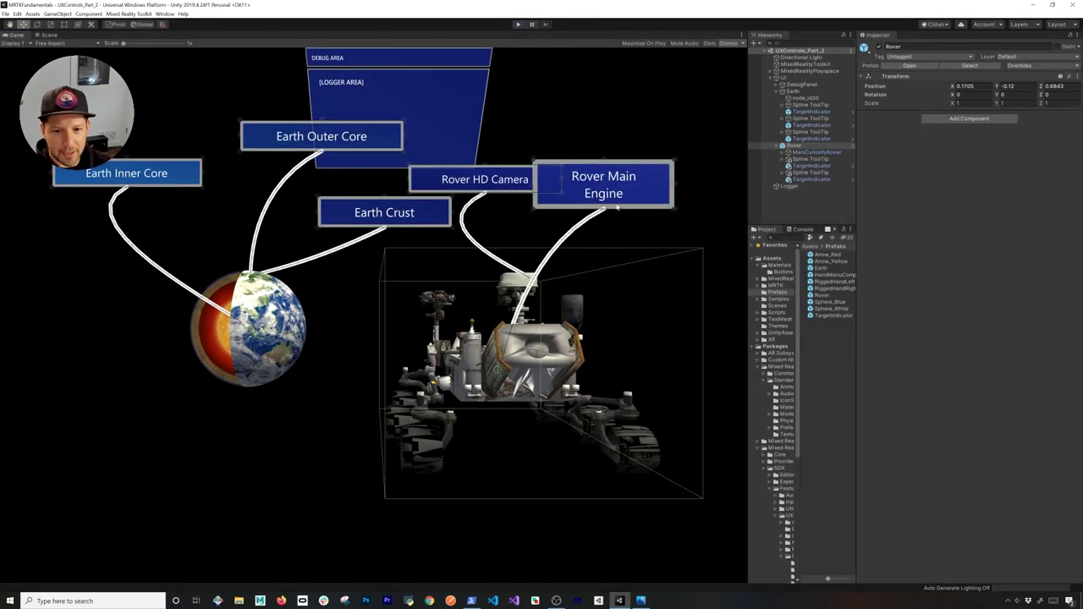
Make both of Rover's TargetIndicator objects children of MarsCuriosityRover.
left_click(49, 35)
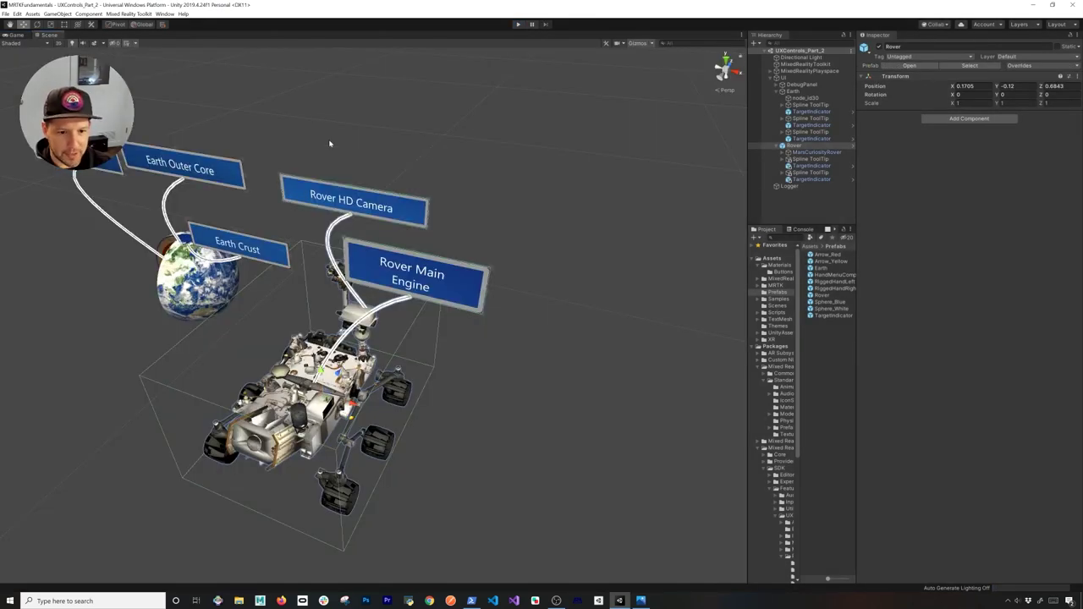
left_click(808, 166)
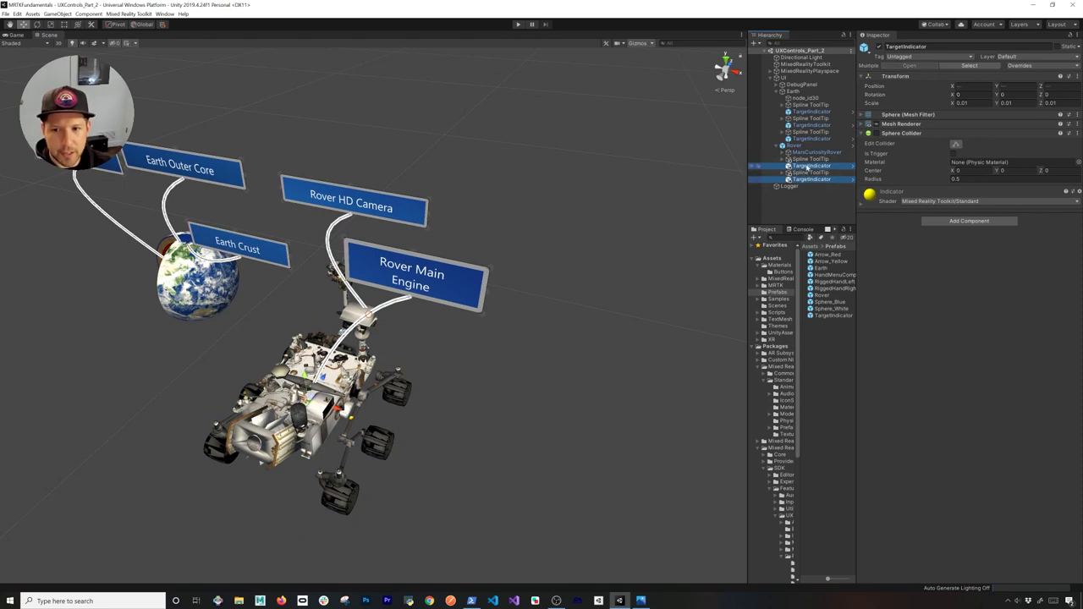
left_click(817, 152)
left_click(817, 165)
left_click(813, 180, "ctrl")
left_click_drag(819, 165, 816, 152)
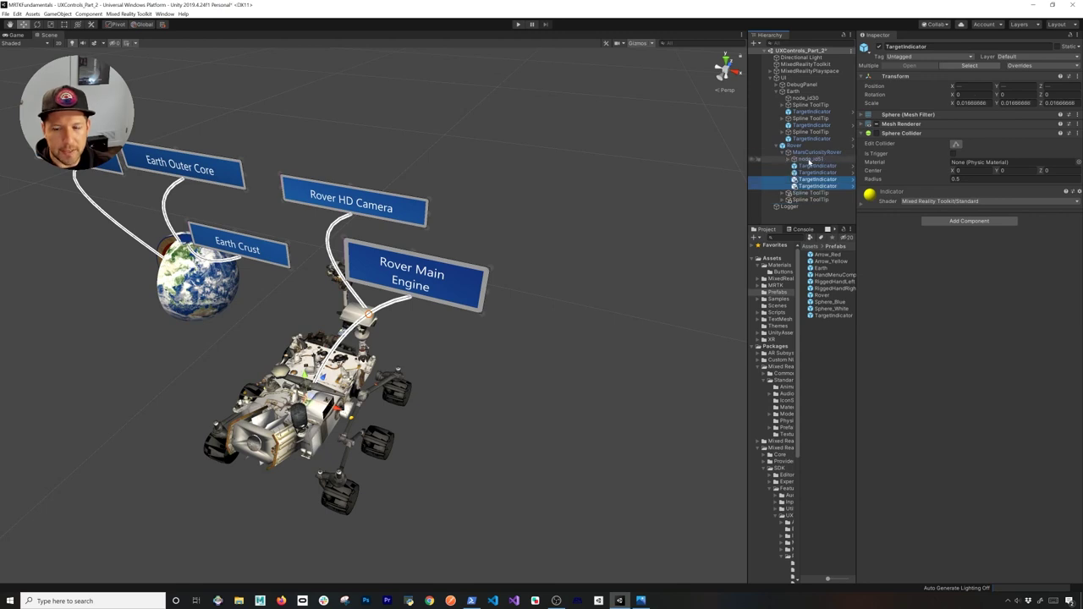
left_click(817, 153)
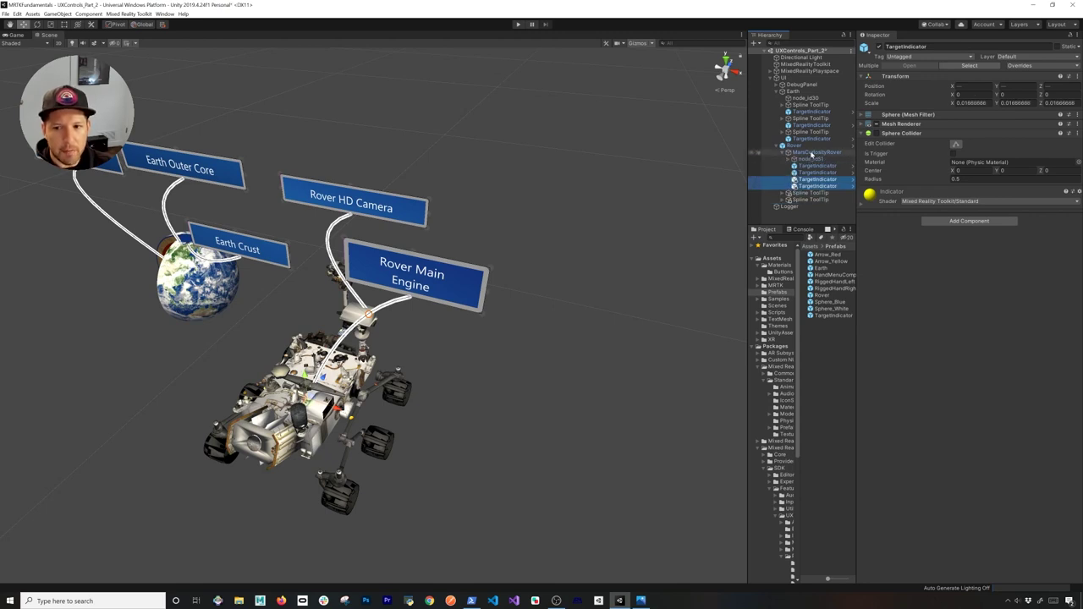
Play the scene again, move the Rover and Earth models with the simulated hand to test the tooltip connections, and stop play mode.
left_click(22, 36)
left_click(520, 25)
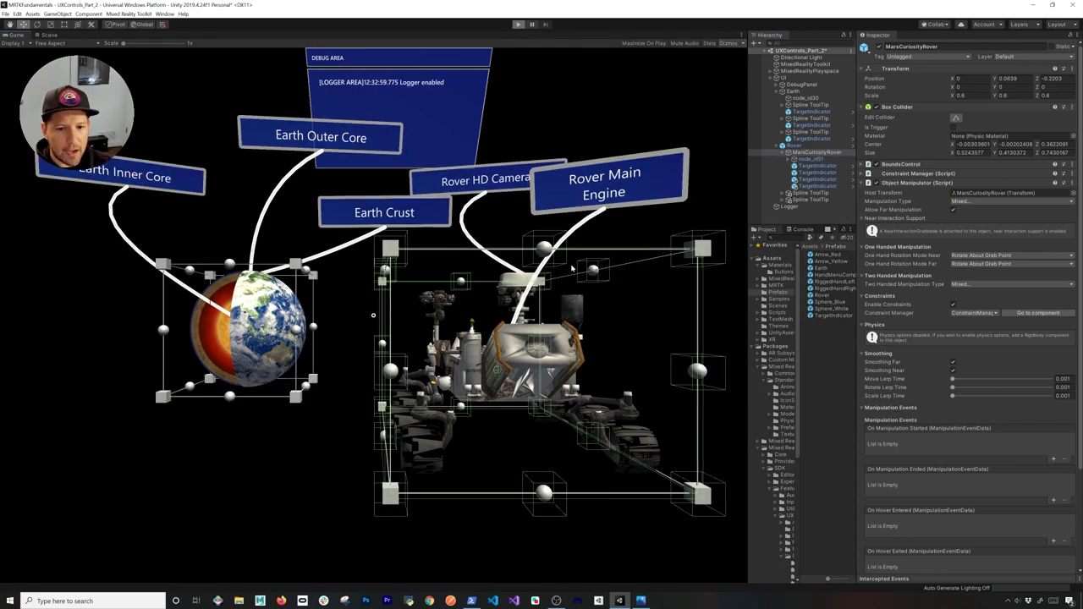
key("s")
key("space")
left_click_drag(484, 440, 709, 377)
left_click_drag(569, 457, 554, 426)
left_click_drag(254, 436, 404, 426)
left_click(518, 25)
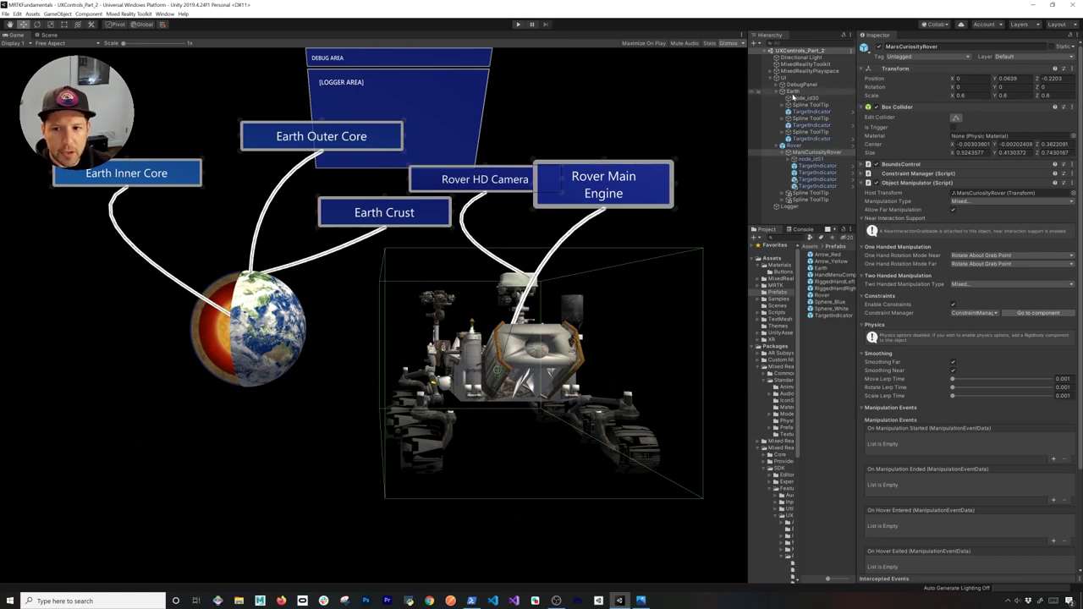
Collapse the Earth object in the hierarchy and narrow the Game view again.
left_click(779, 91)
left_click(780, 92)
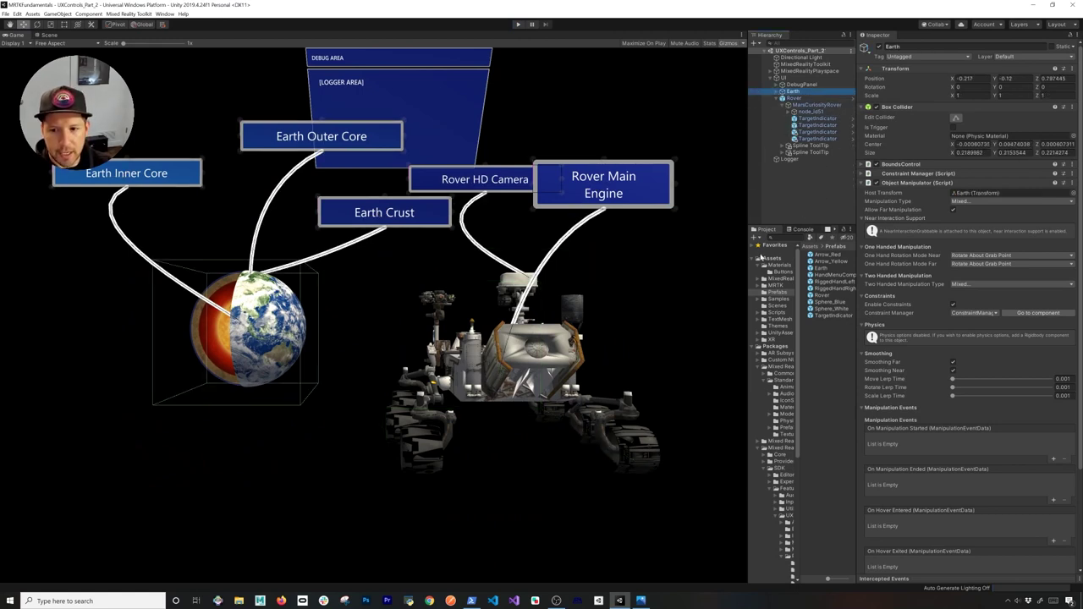
left_click_drag(745, 260, 637, 260)
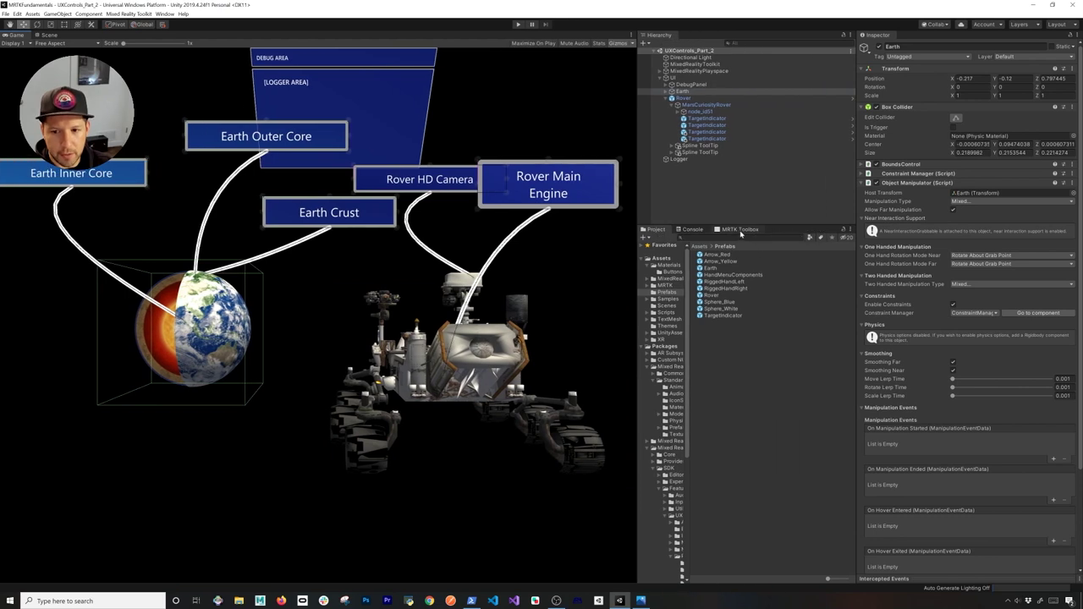
Look through the MRTK Toolbox components, collapse the Rover object in the hierarchy, and return to the project assets.
left_click(739, 229)
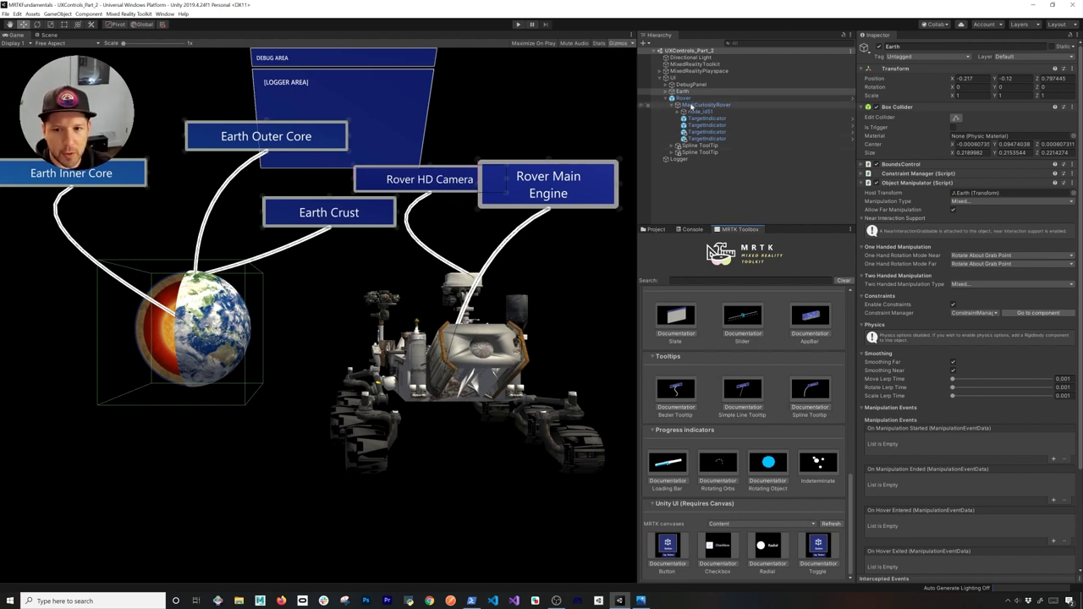
key("Down")
key("Left")
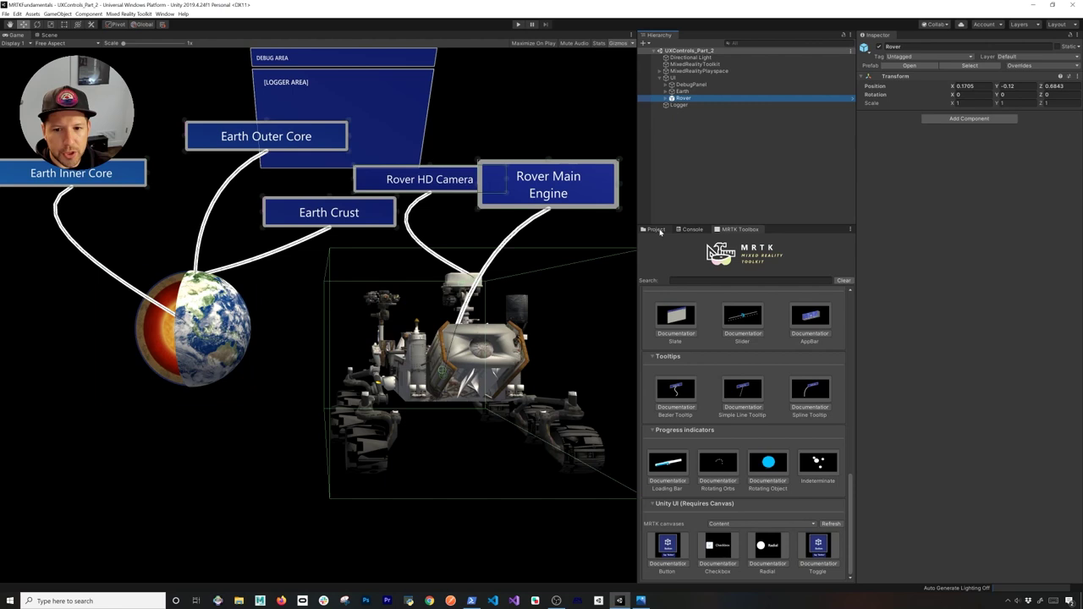
left_click(655, 229)
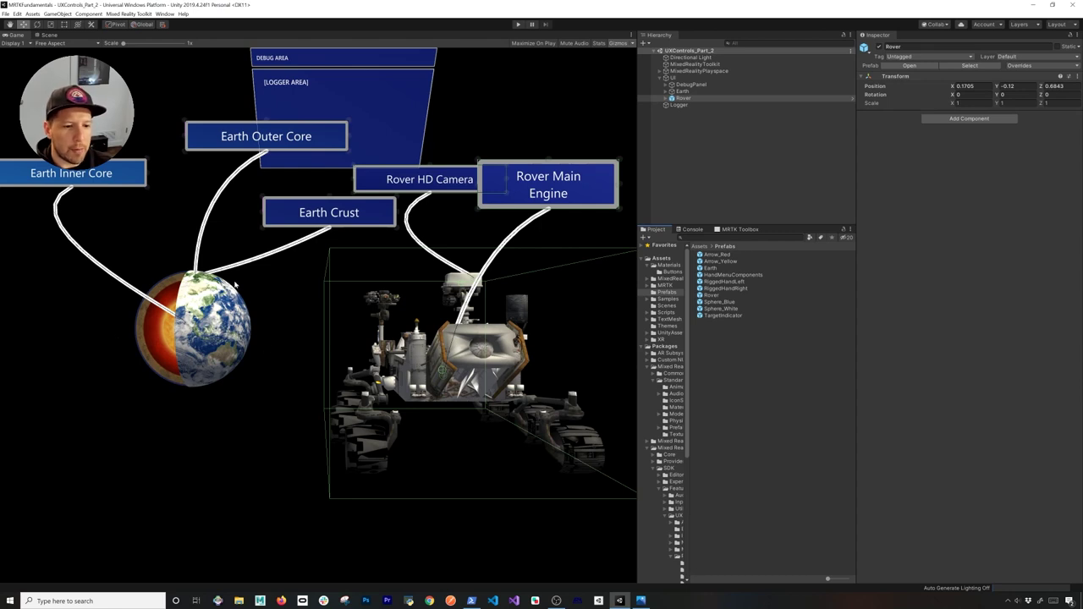
Widen the project folder tree and open the AppBar folder under Mixed Reality Toolkit Foundation's SDK/Features/UX/Prefabs.
left_click_drag(690, 370, 775, 372)
scroll(711, 494, "down", 3)
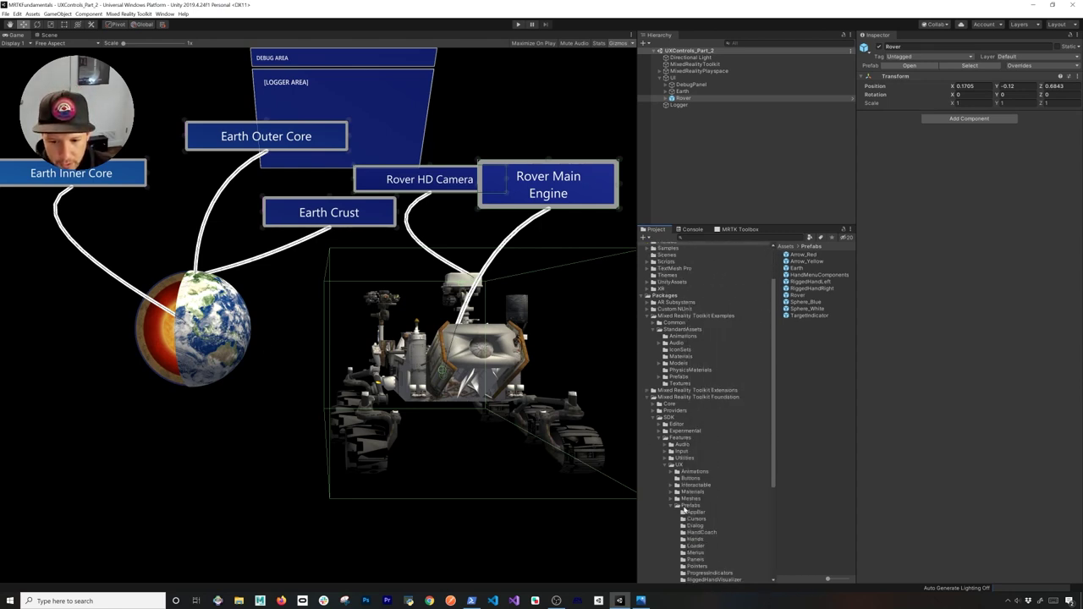
scroll(694, 509, "down", 3)
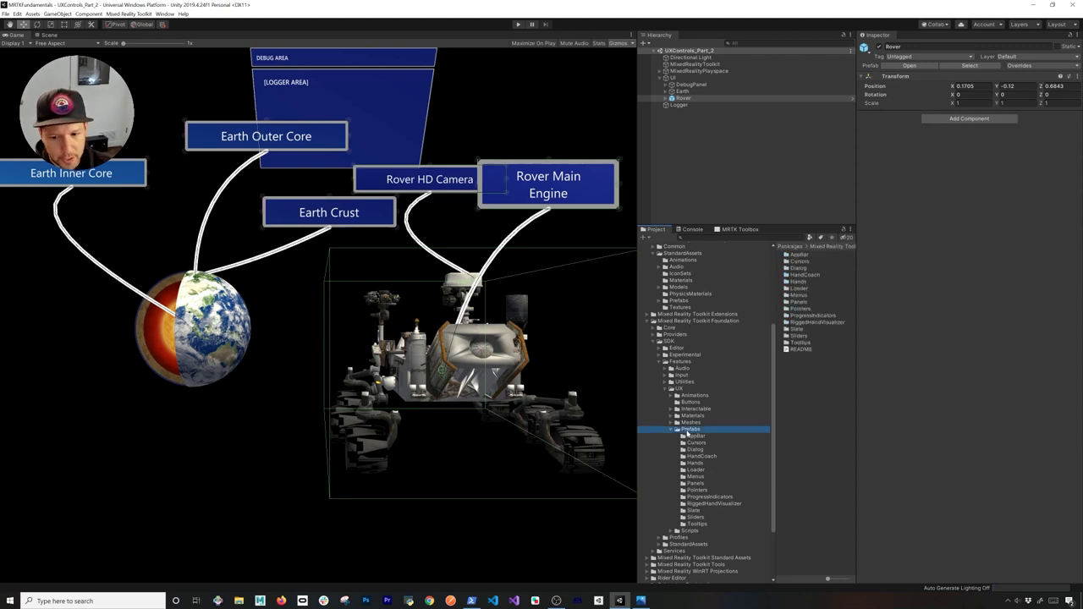
left_click(693, 436)
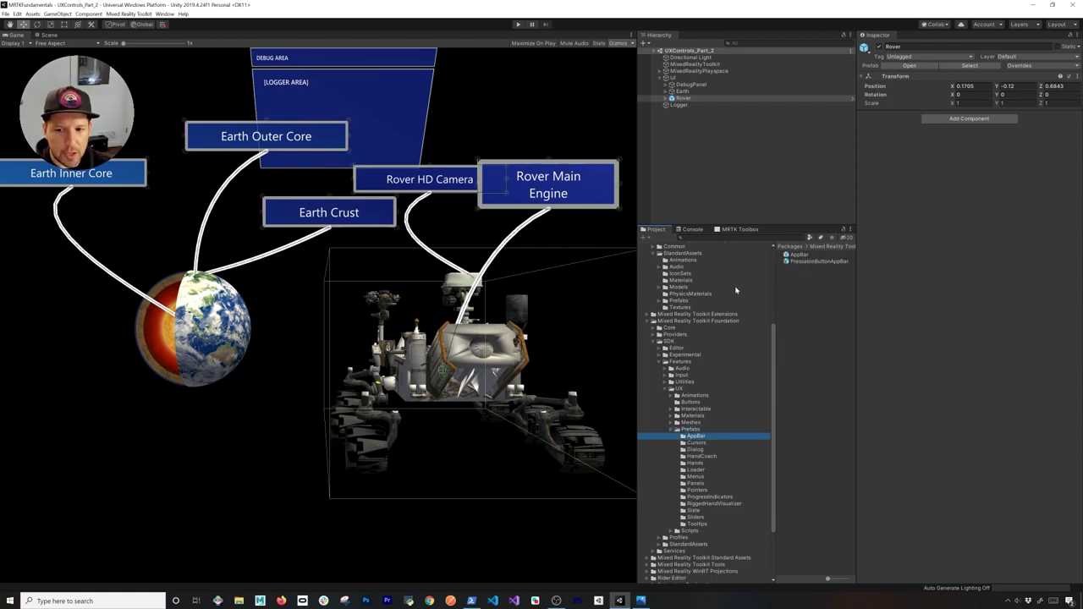
Expand Rover and Earth in the hierarchy and add the AppBar prefab as a child of Earth.
left_click(665, 98)
left_click(665, 92)
left_click(681, 92)
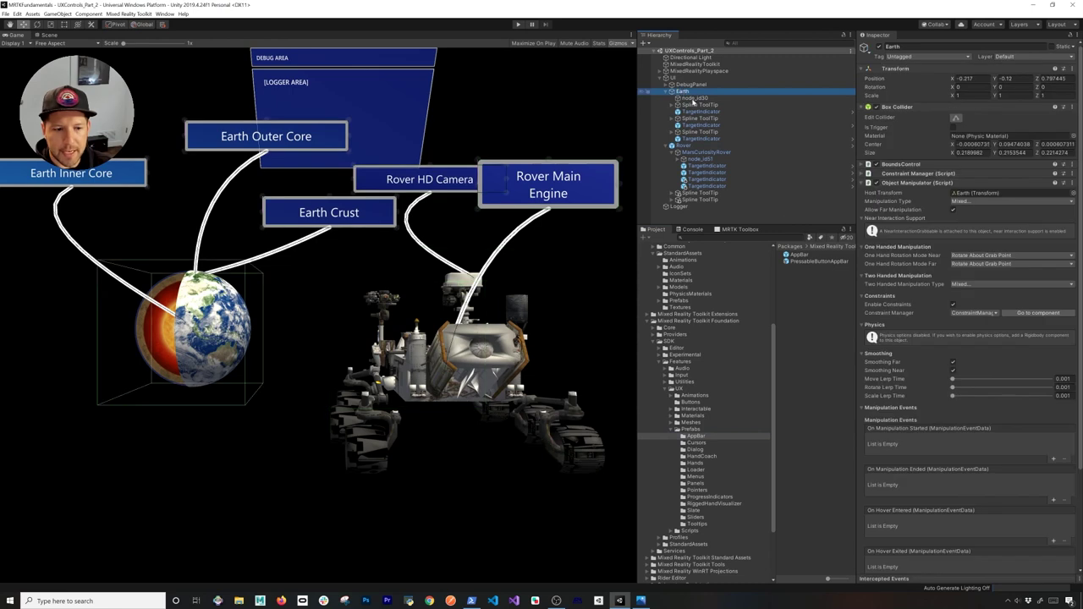
left_click_drag(795, 257, 706, 102)
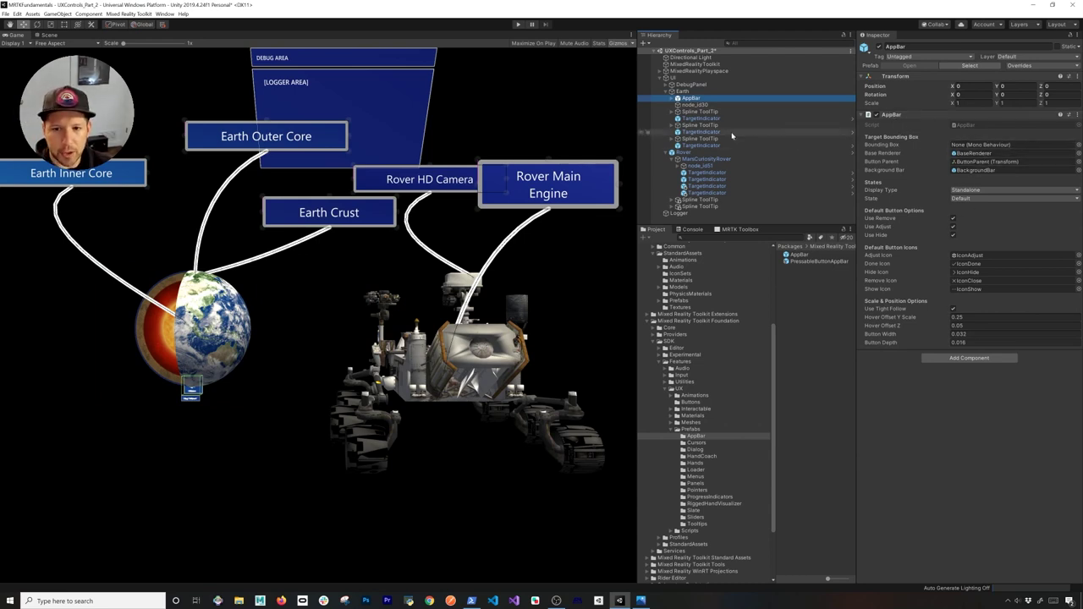
Assign Earth's BoundsControl as the Bounding Box of the AppBar.
left_click(682, 91)
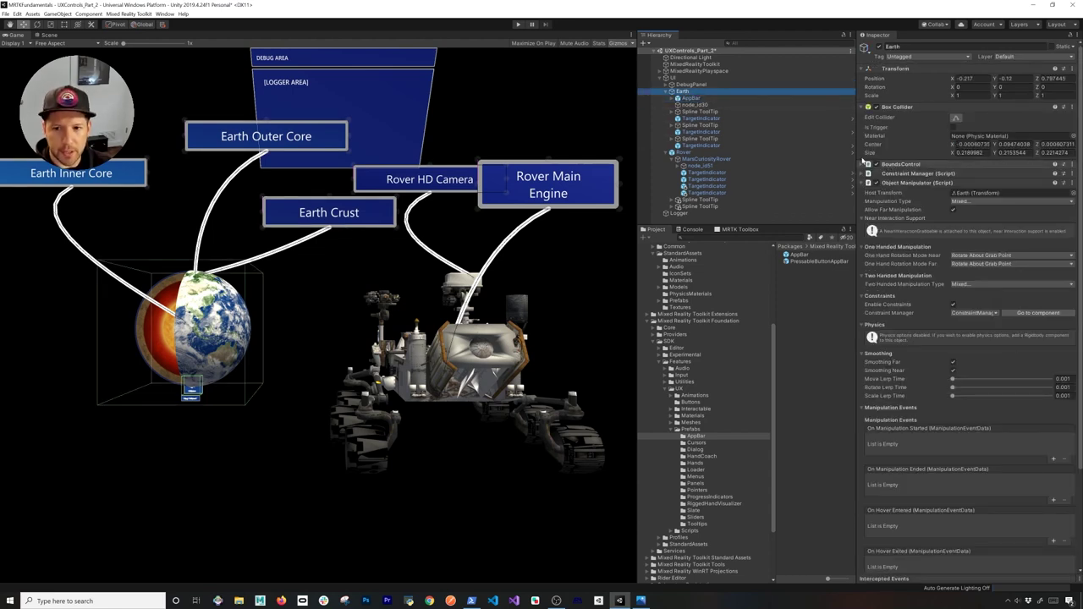
left_click(687, 98)
left_click_drag(682, 90, 978, 147)
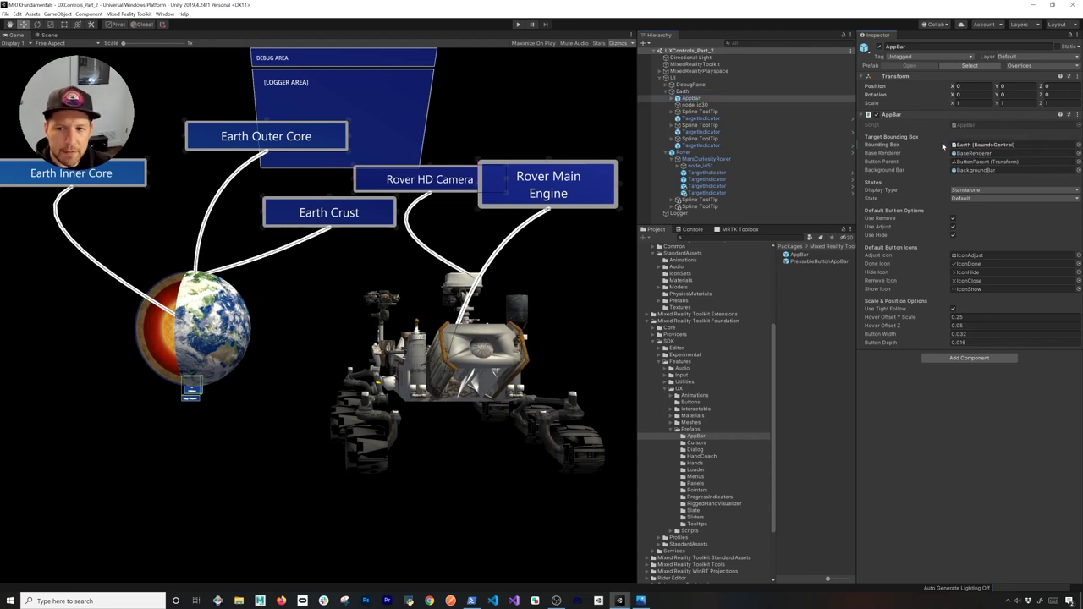
Review the AppBar's Display Type options and keep Standalone.
left_click(952, 190)
left_click(965, 192)
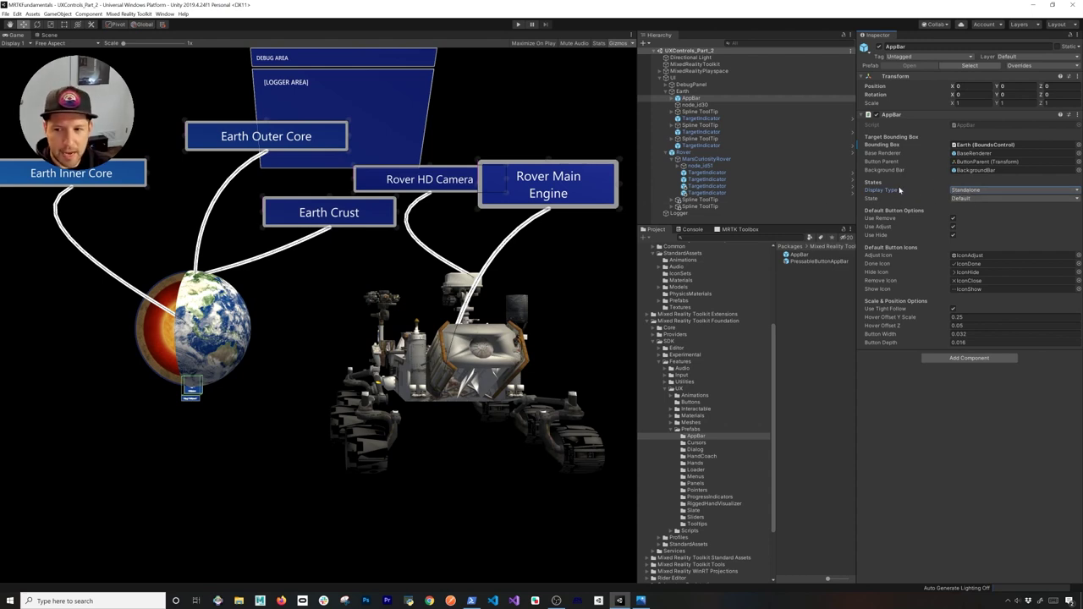
left_click(963, 190)
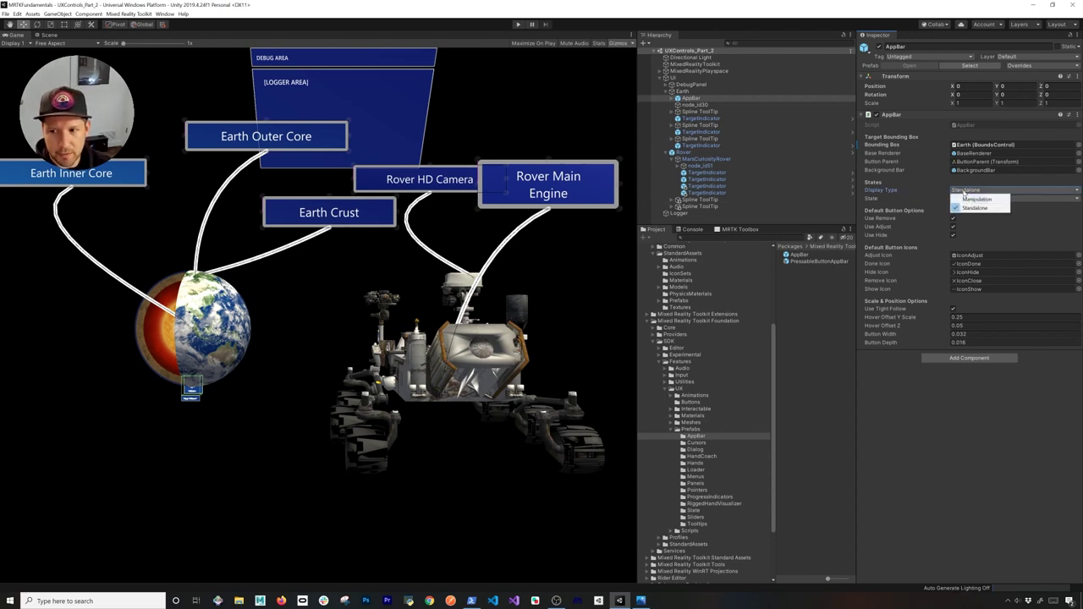
left_click(956, 191)
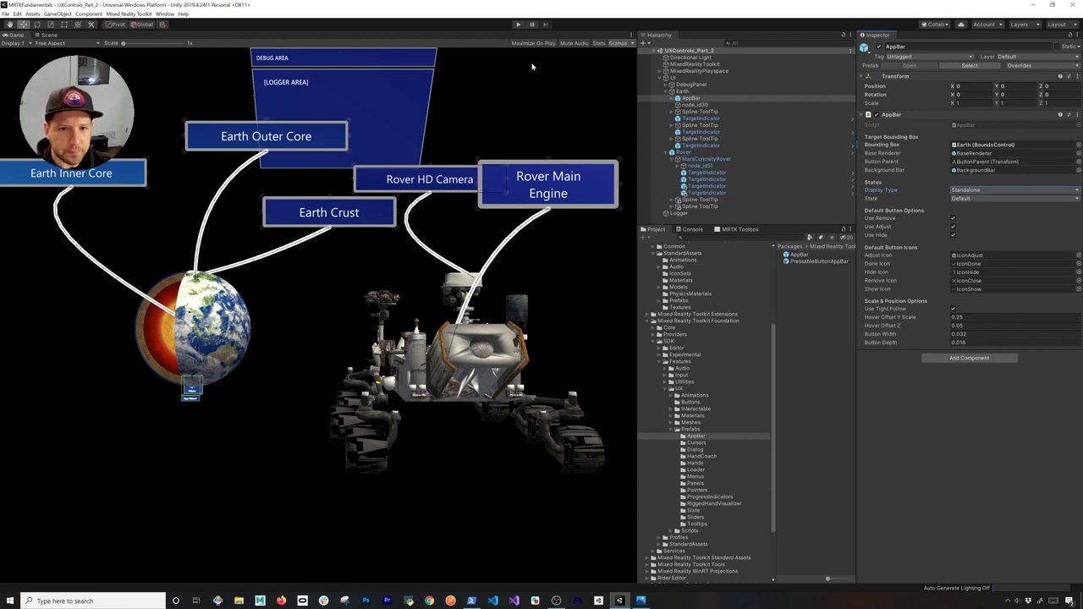
Play the scene, back the camera away, and move the Rover model with the simulated hand.
left_click(518, 25)
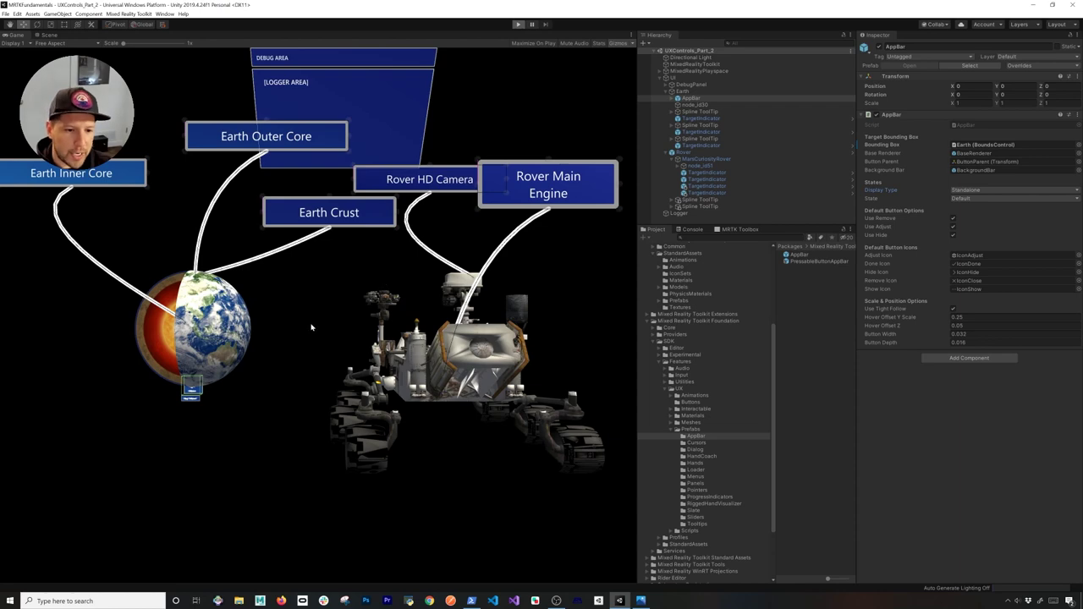
key("a")
key("s")
key("d")
key("space")
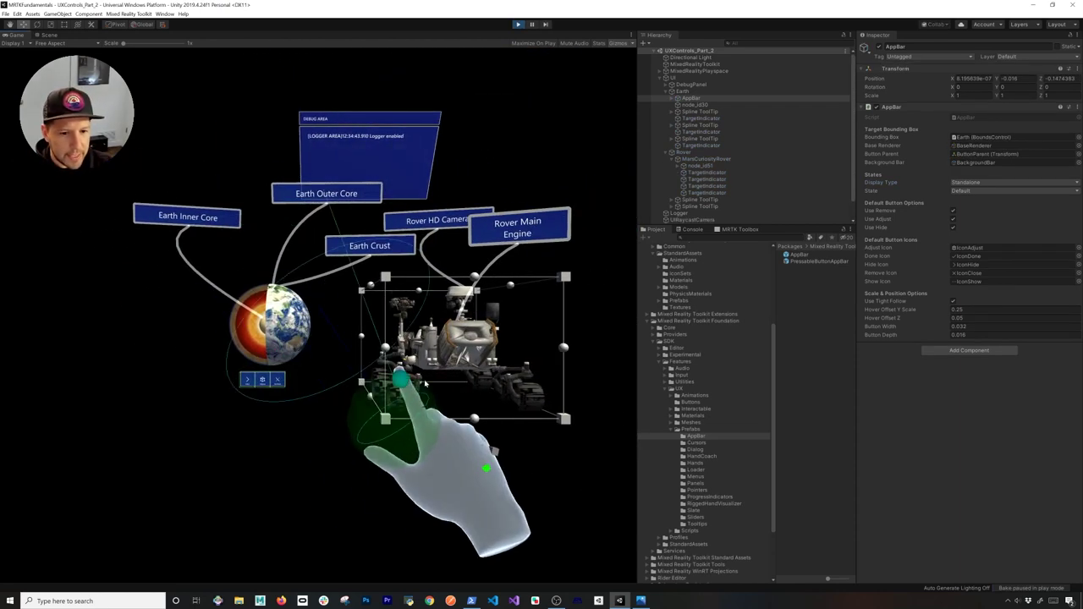
left_click_drag(499, 396, 540, 390)
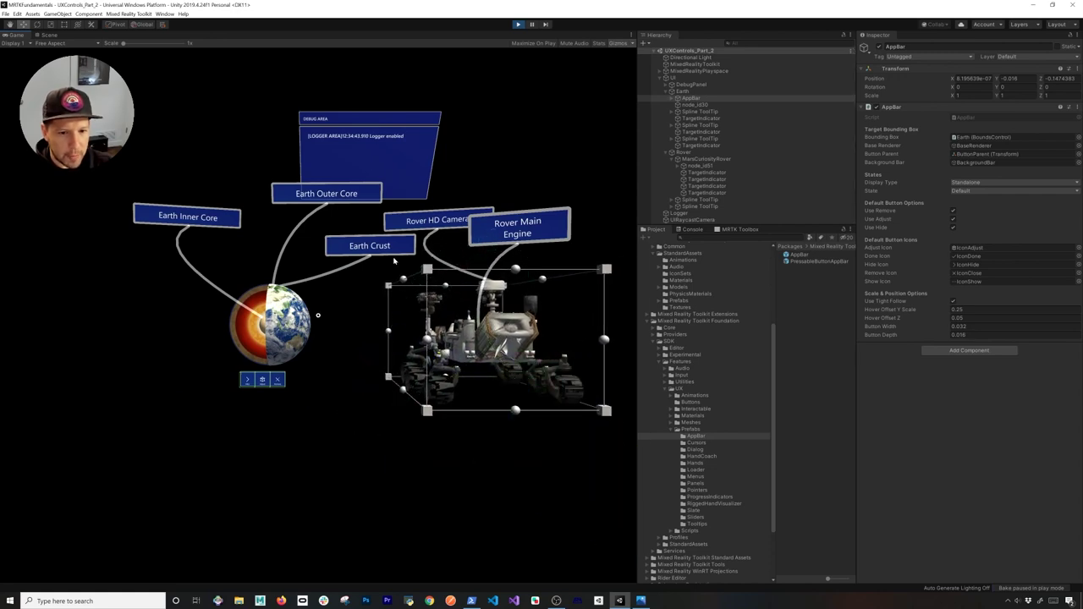
Move Earth slightly with the simulated hand and test hiding and showing its app bar buttons.
key("space")
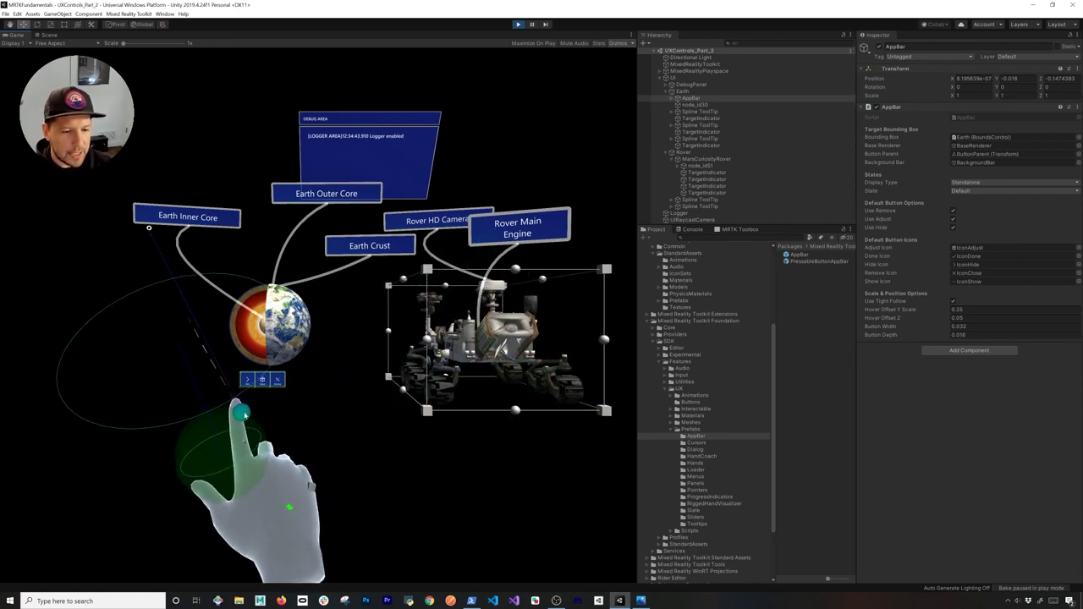
mouse_move(326, 428)
left_mouse_down()
mouse_move(296, 370)
mouse_move(237, 412)
mouse_move(316, 438)
left_mouse_up()
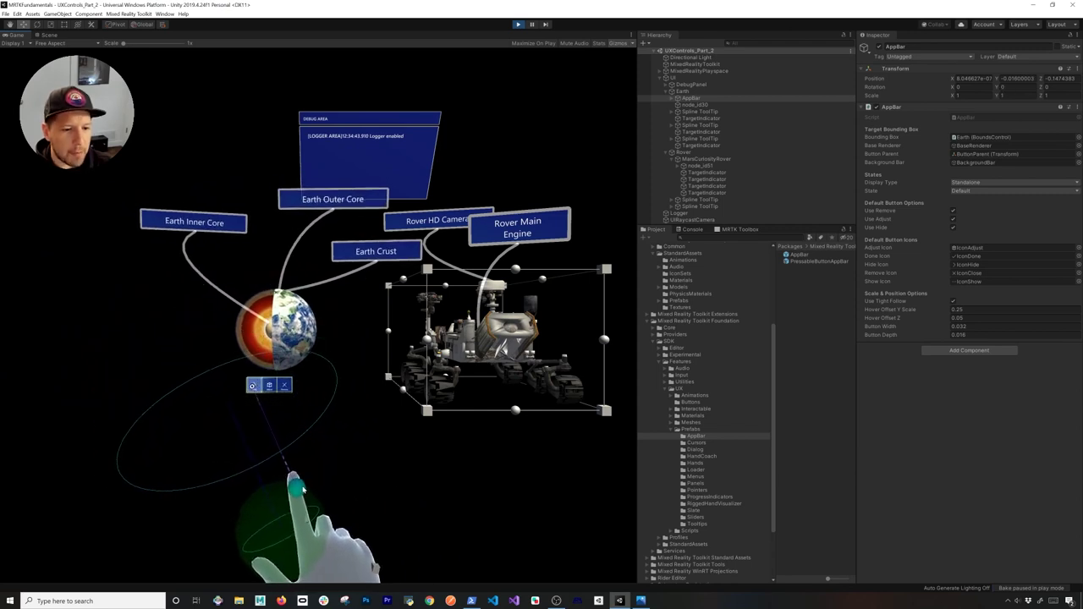
left_click_drag(330, 431, 321, 413)
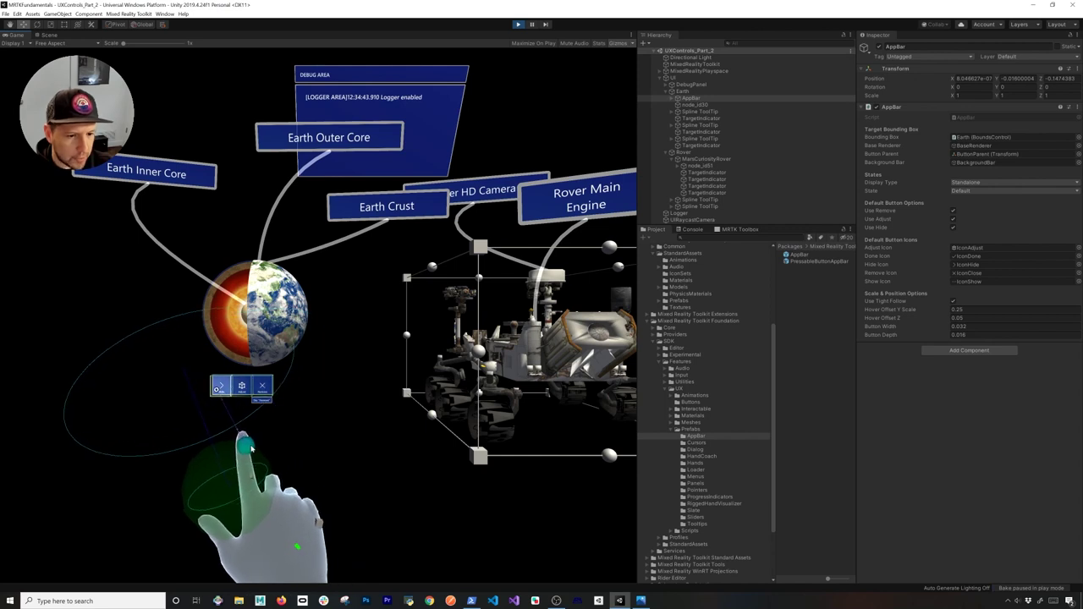
left_click(246, 444)
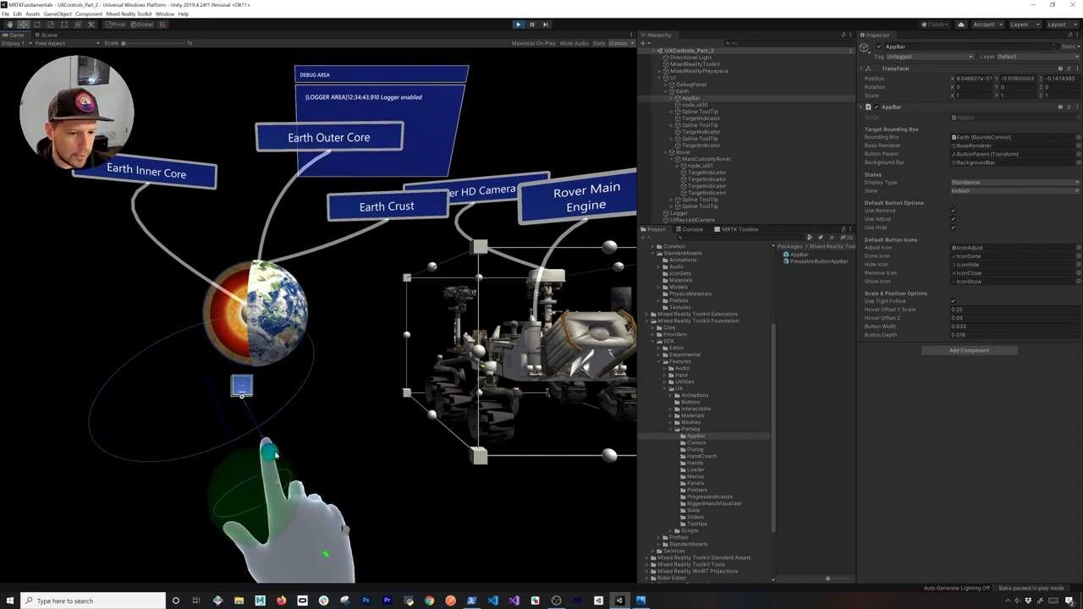
left_click(277, 445)
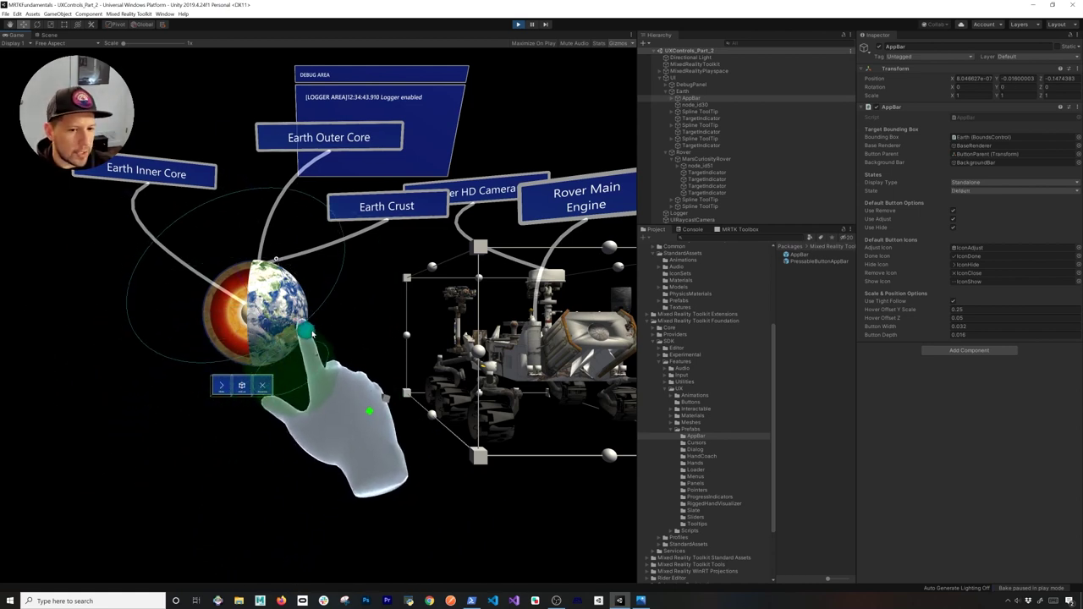
Test the app bar's Adjust mode by scaling Earth up with its bounding box handles, and finish with Done.
left_click(278, 447)
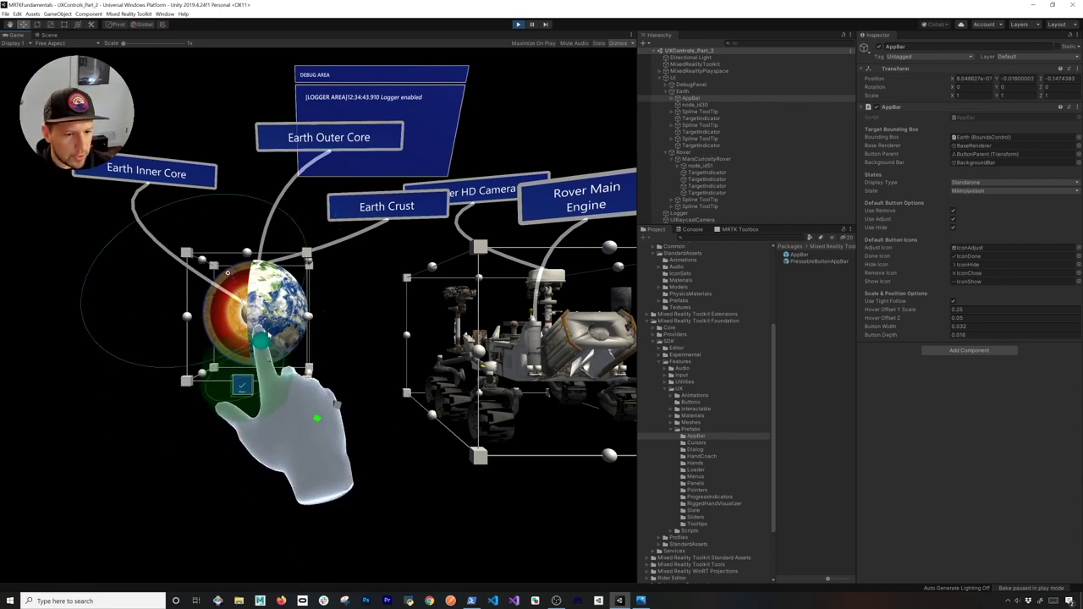
left_click_drag(341, 327, 418, 290)
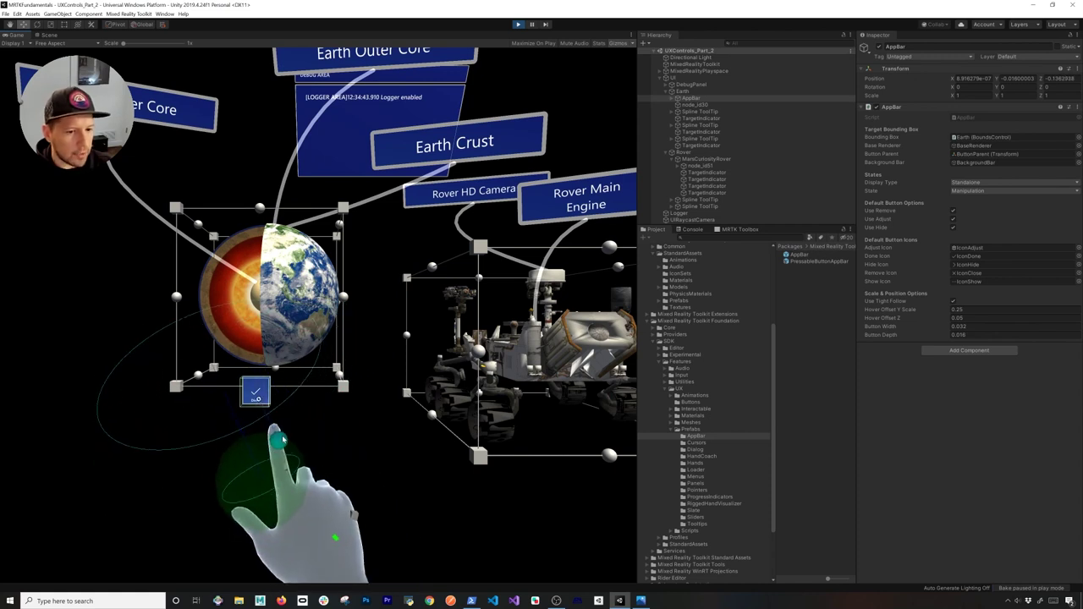
left_click(255, 391)
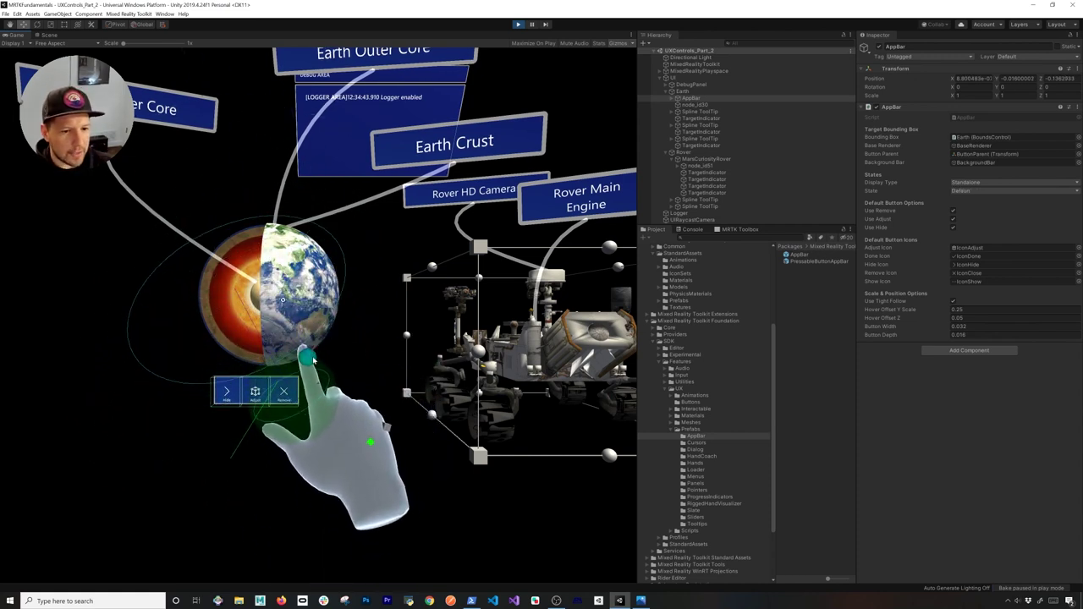
Move Earth with the simulated hand, test the app bar's Remove action on it, and stop play mode.
left_click_drag(286, 362, 253, 331)
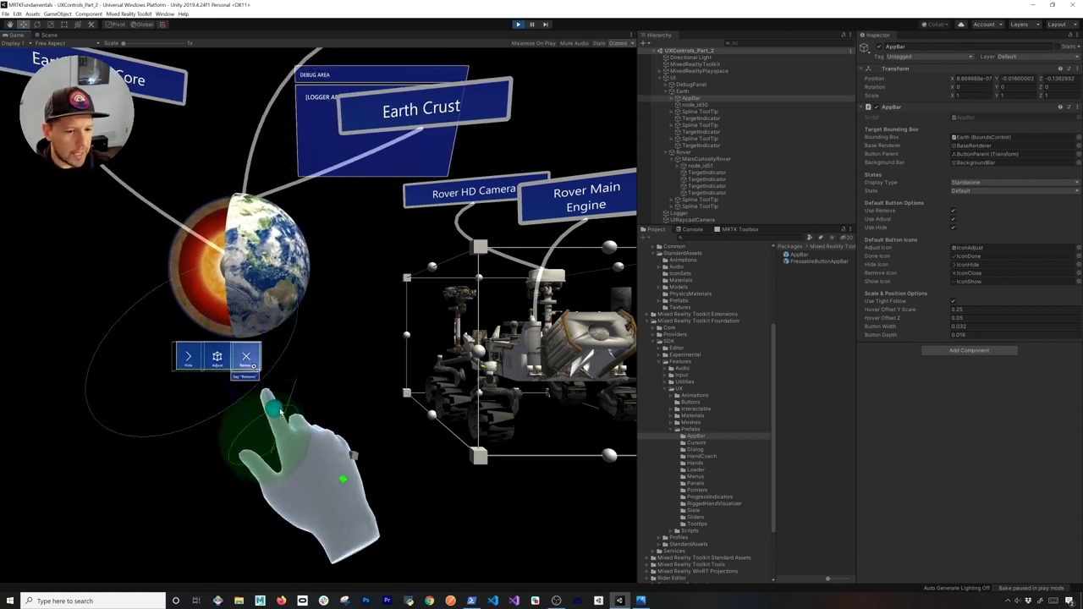
left_click(280, 412)
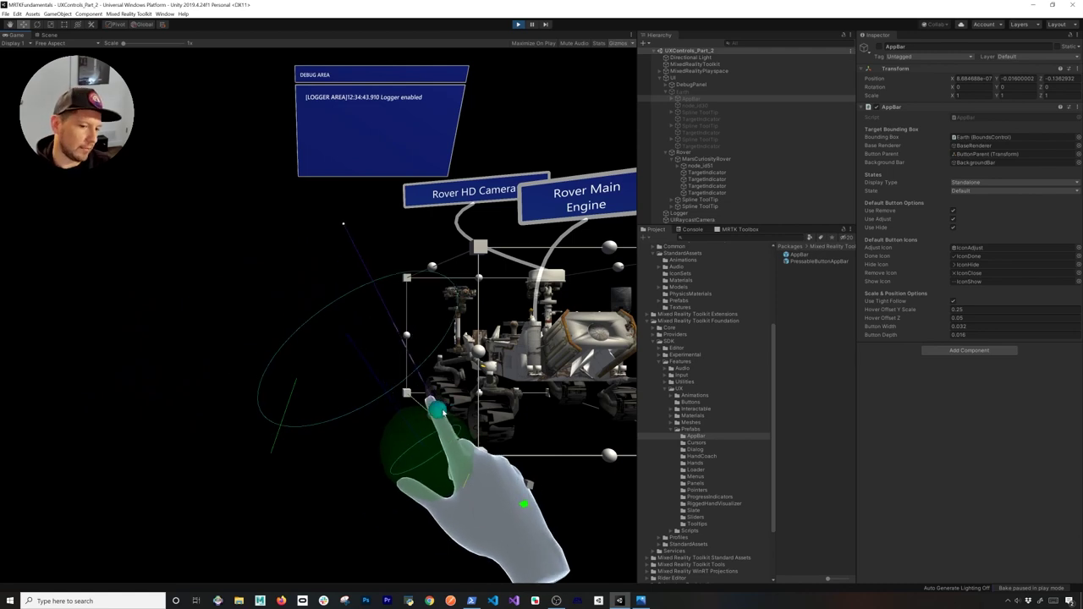
left_click(518, 25)
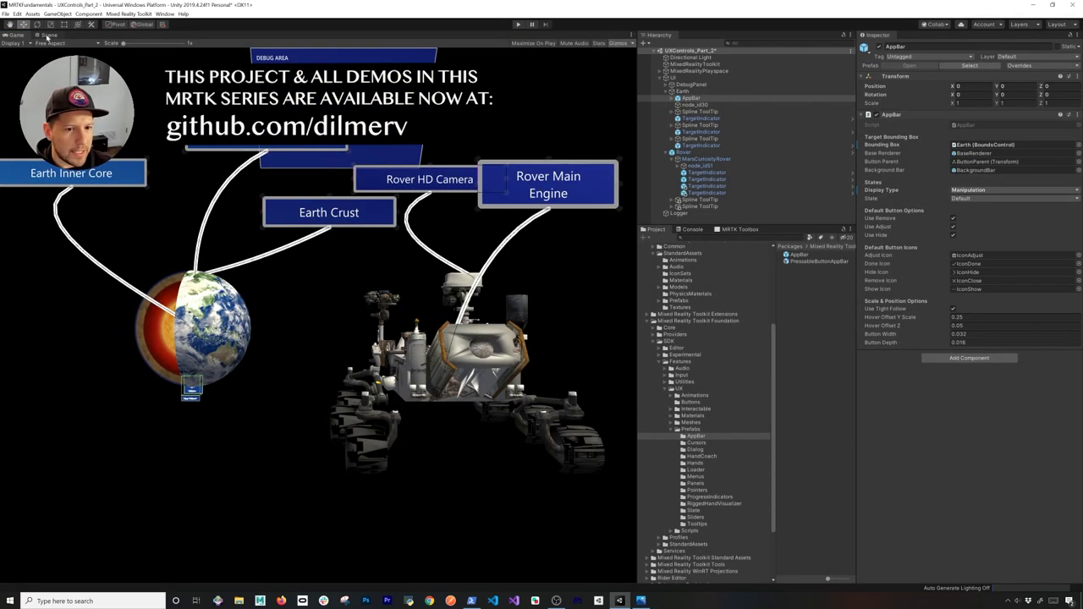
Examine the Earth and Rover models with their tooltips and app bar from several angles in the Scene view.
left_click(48, 35)
mouse_move(192, 269)
left_mouse_down("alt")
mouse_move(317, 236)
mouse_move(326, 208)
mouse_move(381, 203)
left_mouse_up("alt")
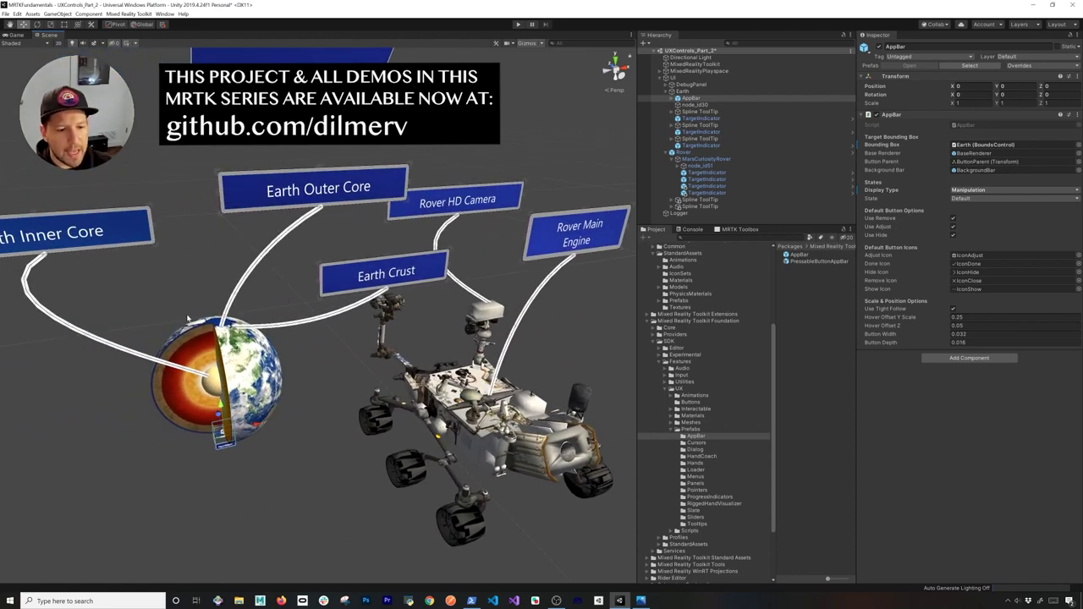
left_click_drag(227, 359, 208, 330, "alt")
left_click_drag(481, 438, 326, 300, "alt")
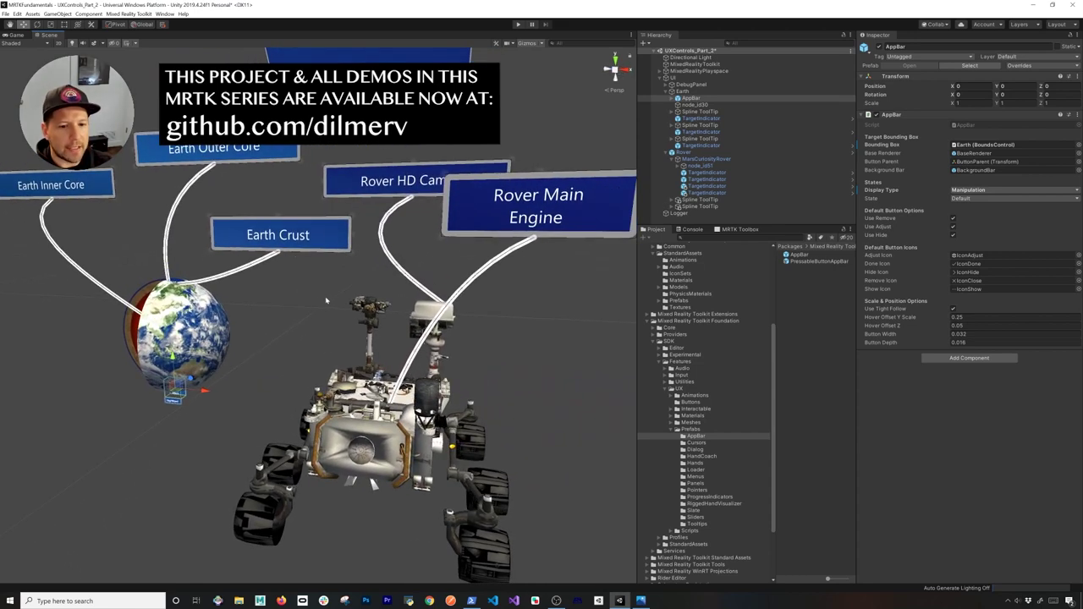
scroll(329, 294, "down", 5)
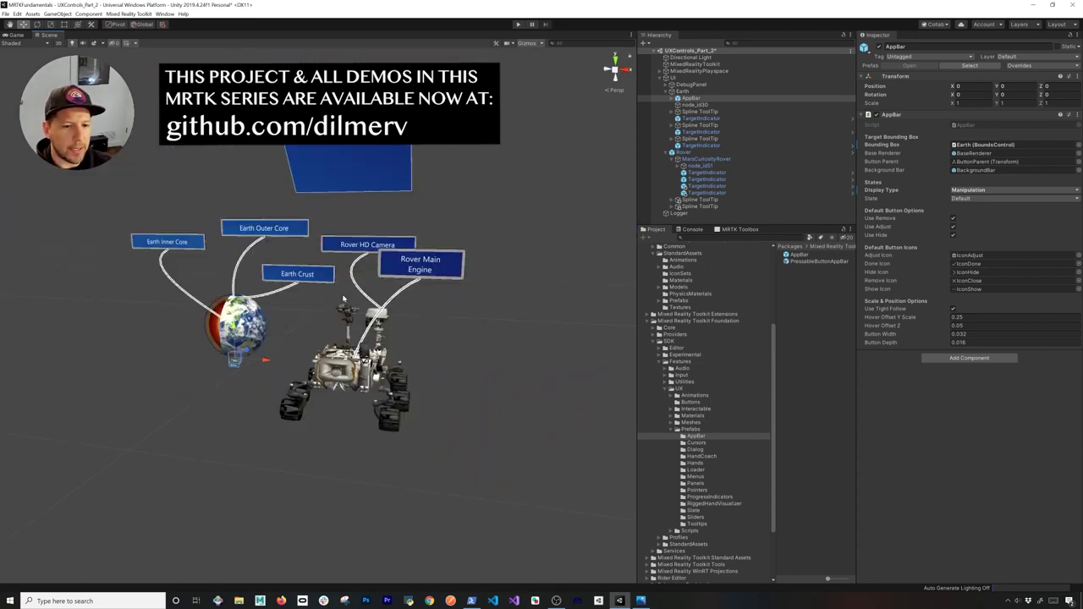
left_click_drag(330, 298, 413, 313, "alt")
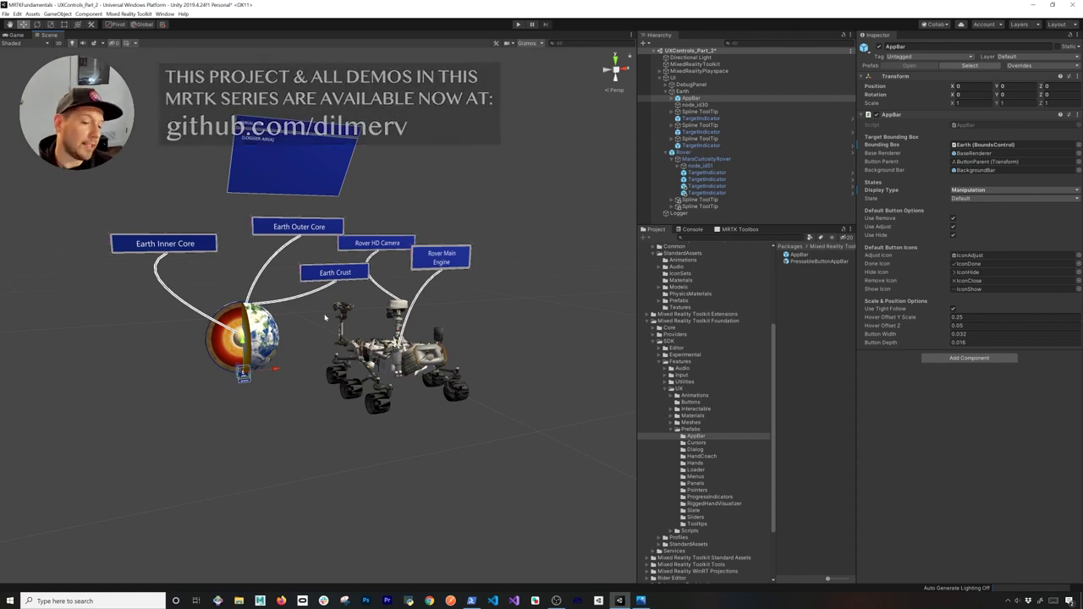
left_click_drag(378, 320, 346, 340, "alt")
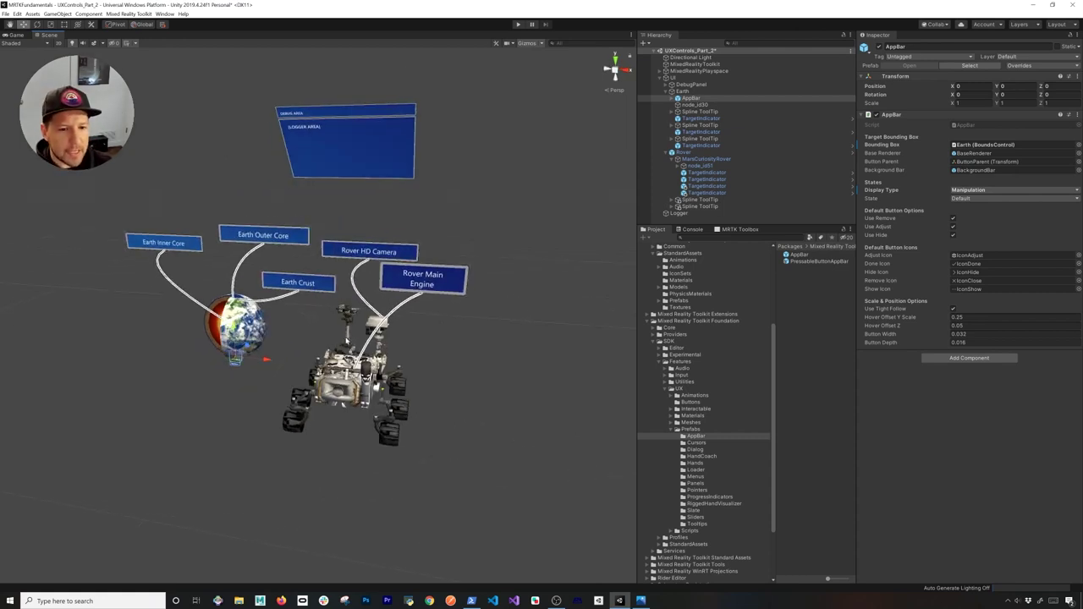